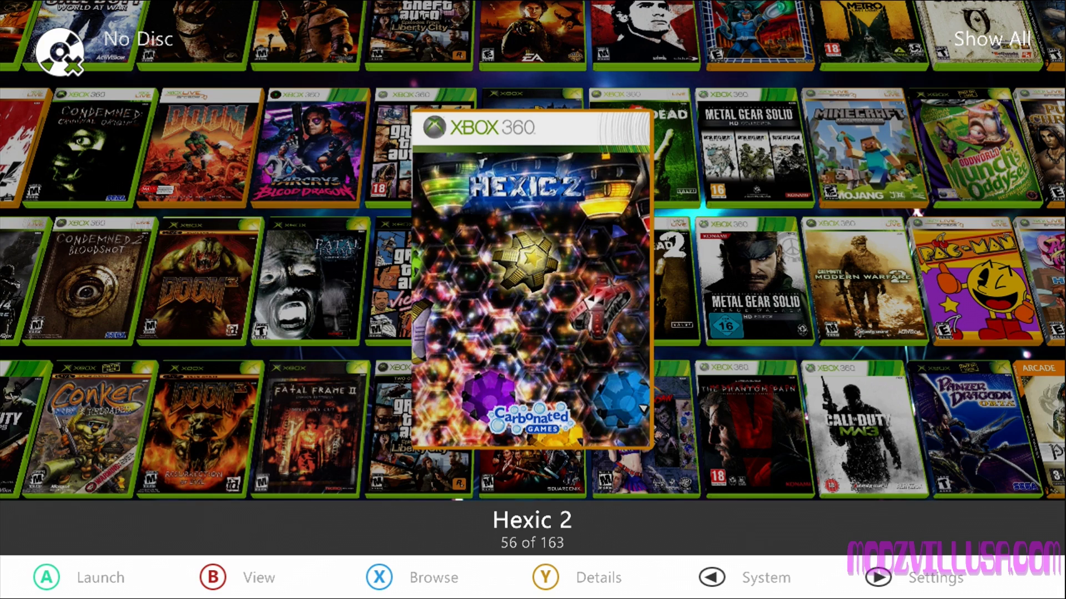
Step: Browse the game library back to Call of Duty 4
{"action": "key", "text": "Page_Up"}
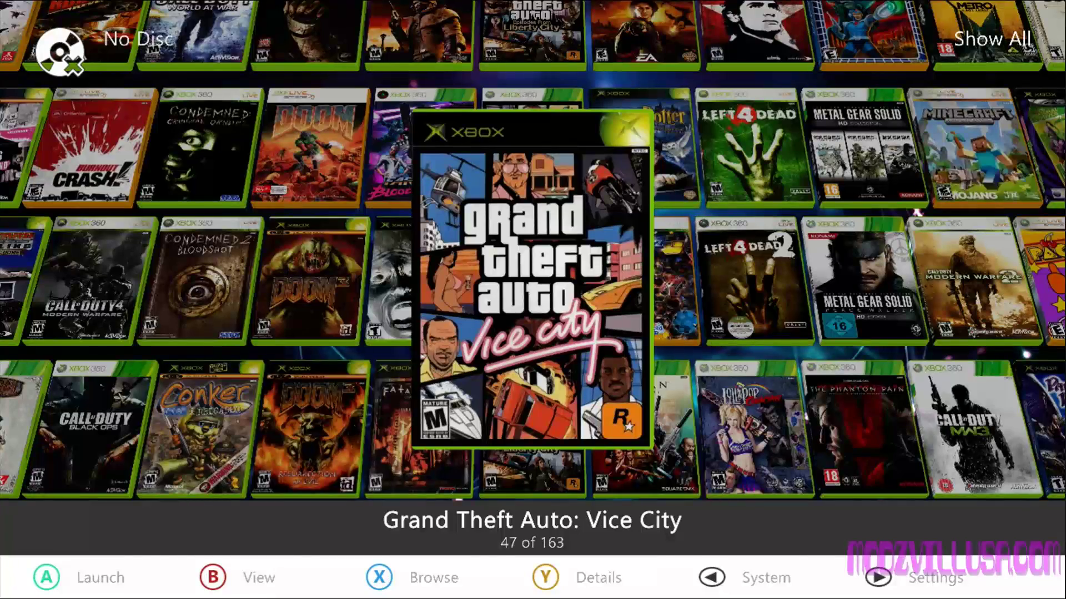
{"action": "key", "text": "Page_Up"}
{"action": "key", "text": "Page_Up"}
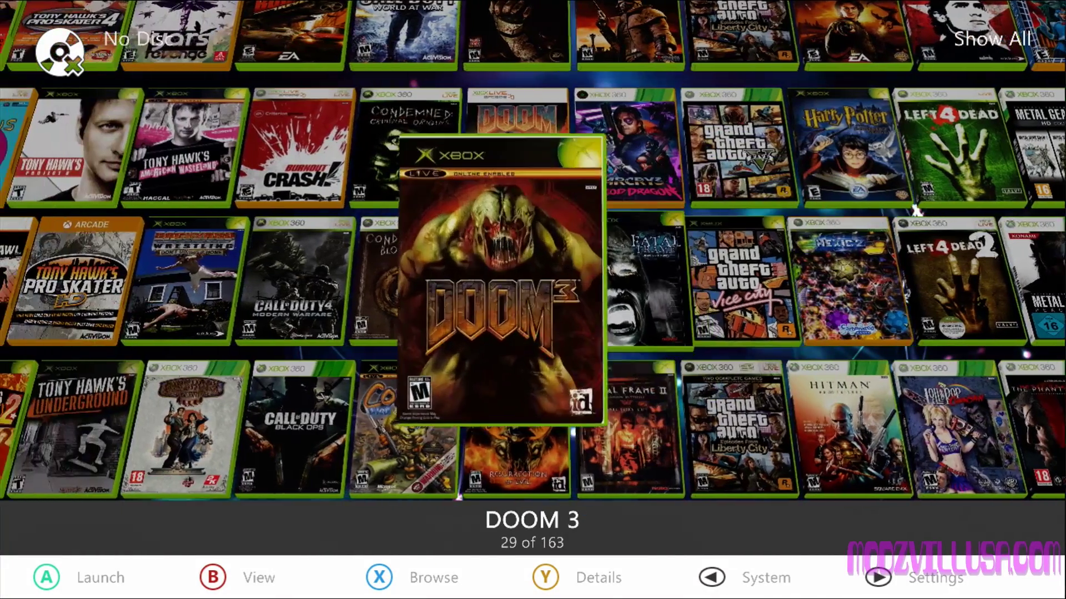
{"action": "key", "text": "Page_Up"}
{"action": "key", "text": "Page_Up"}
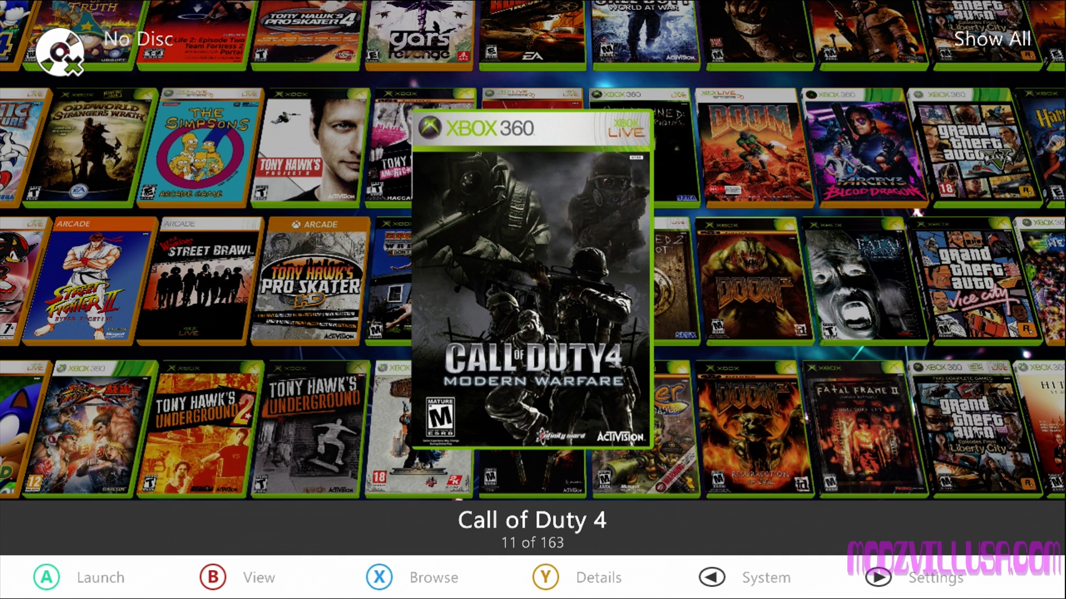
Step: View the storage devices in the file manager and return to the game library
{"action": "key", "text": "BackSpace"}
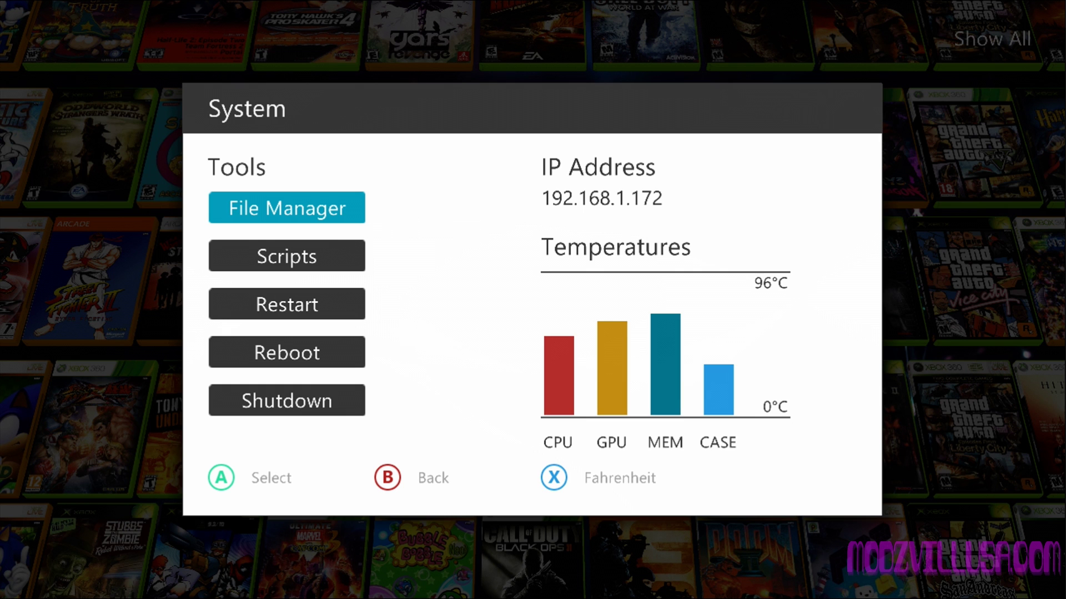
{"action": "key", "text": "Return"}
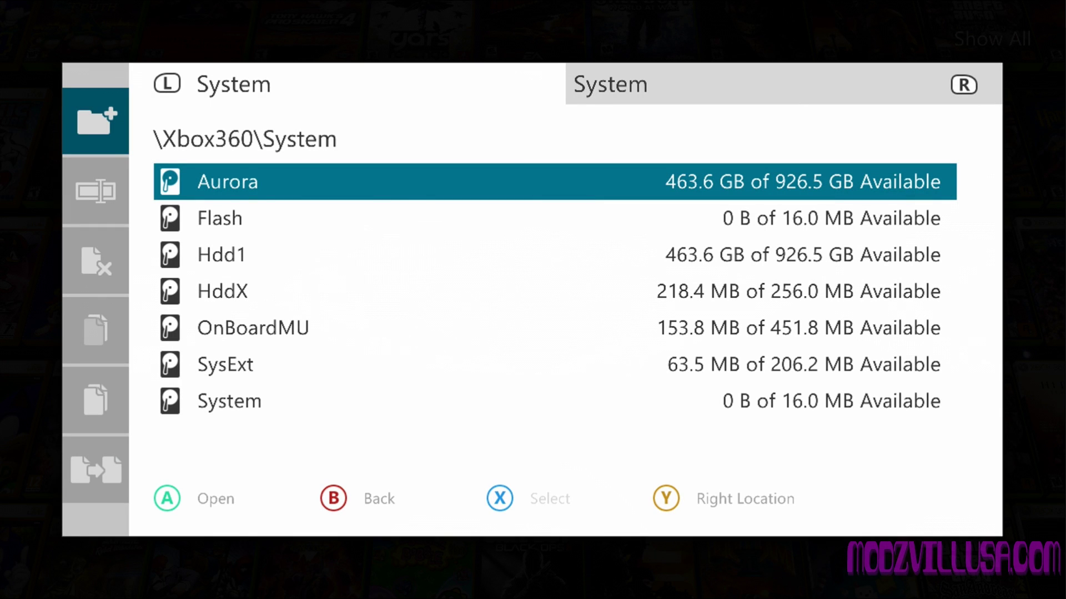
{"action": "key", "text": "Escape"}
{"action": "key", "text": "Escape"}
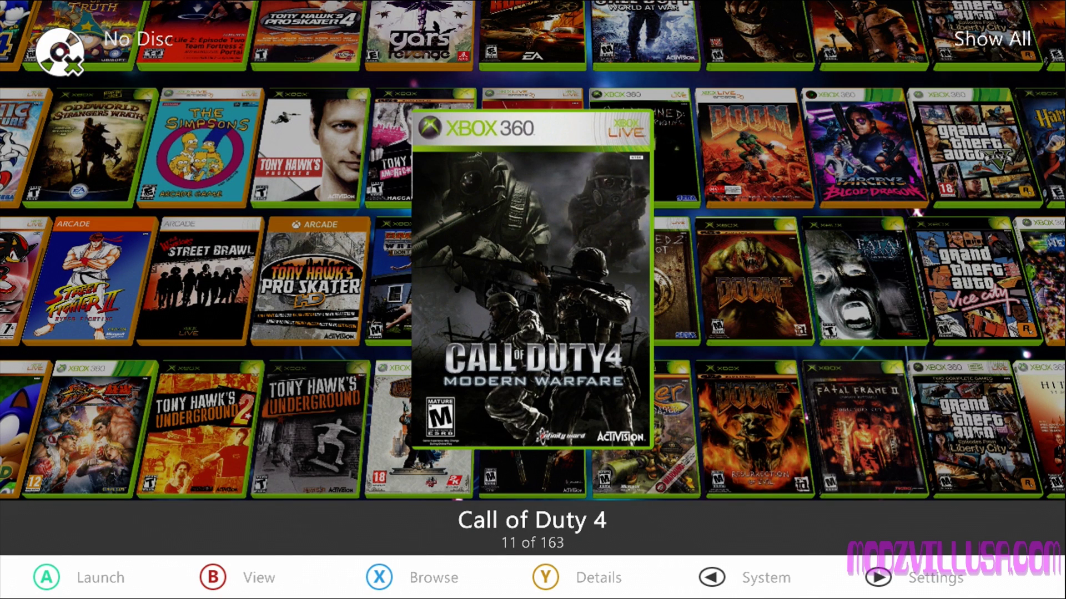
{"action": "key", "text": "Right"}
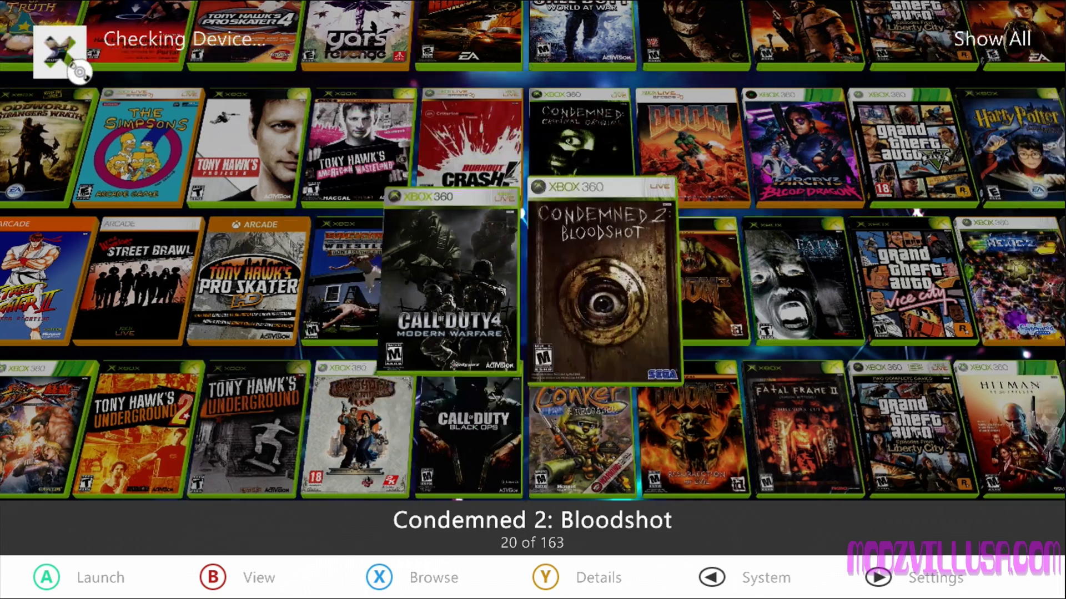
{"action": "key", "text": "Left"}
{"action": "key", "text": "Left"}
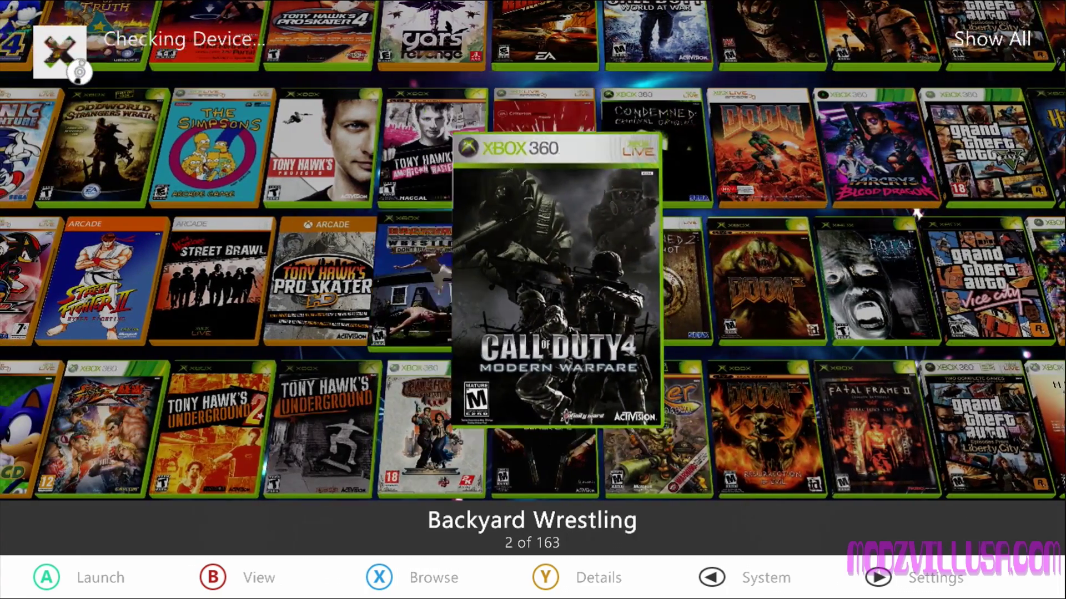
{"action": "key", "text": "Right"}
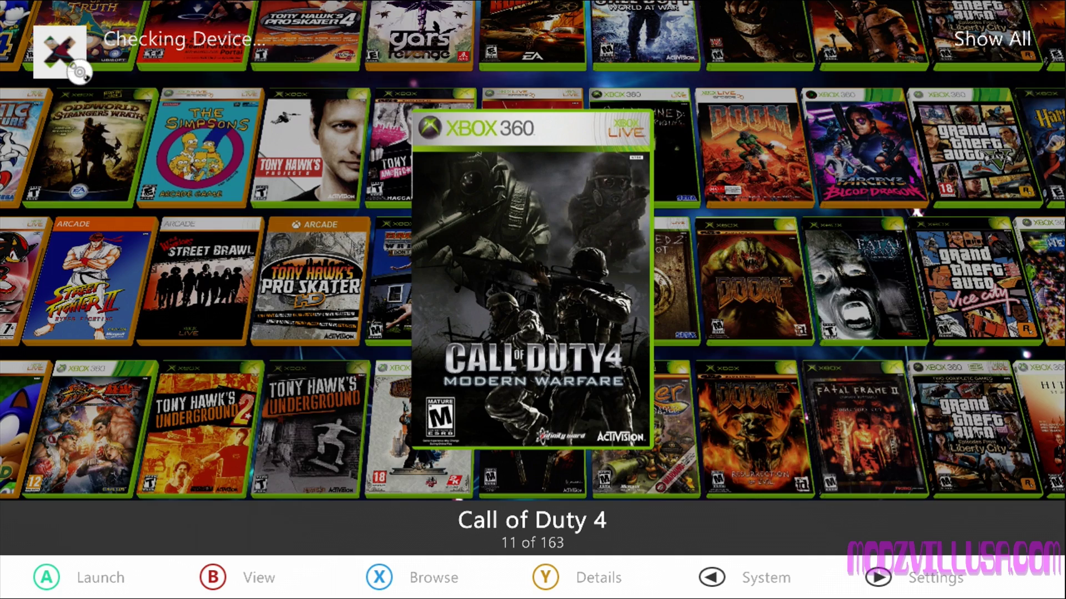
{"action": "key", "text": "Return"}
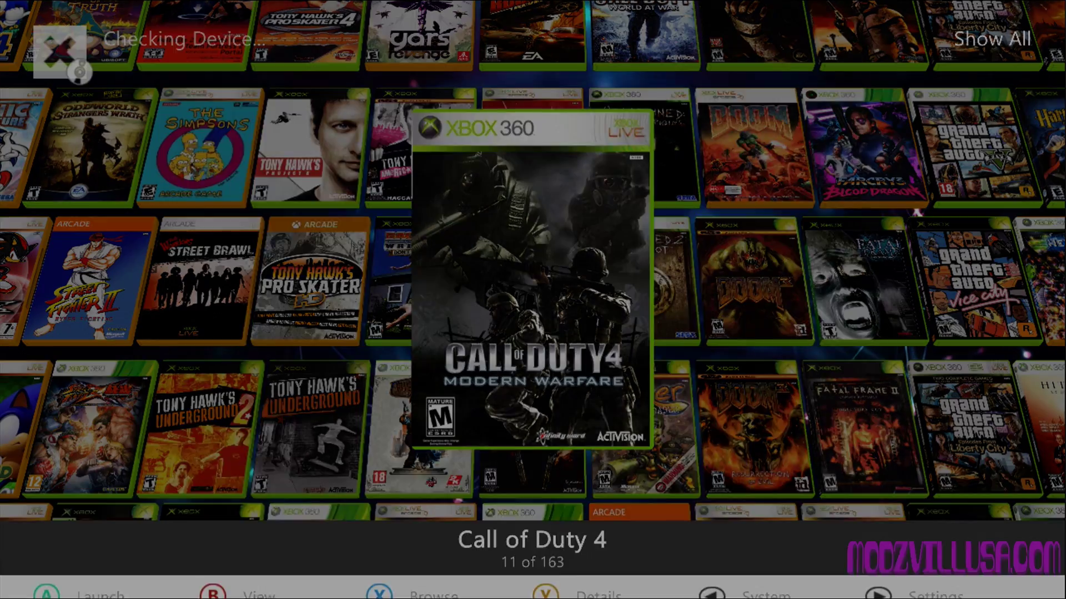
{"action": "key", "text": "Escape"}
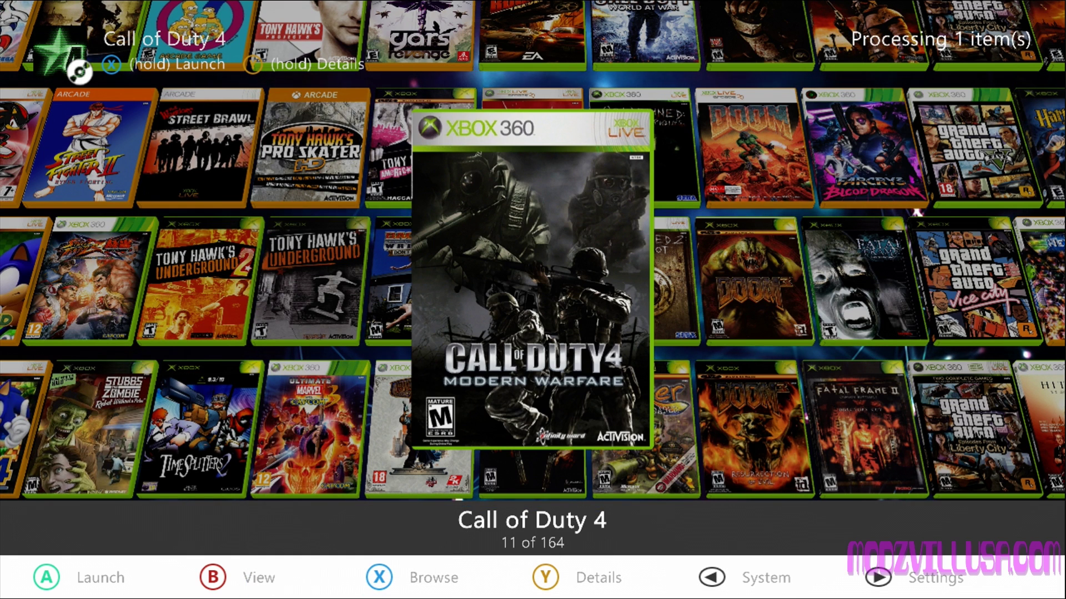
Step: Open the Dvd drive in the file manager
{"action": "key", "text": "Escape"}
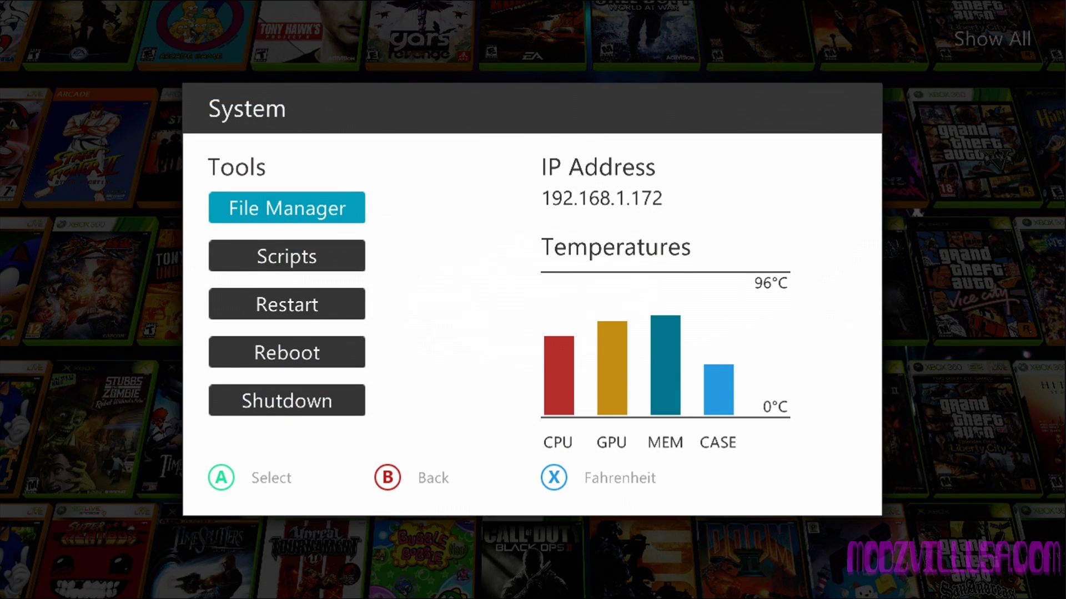
{"action": "key", "text": "Return"}
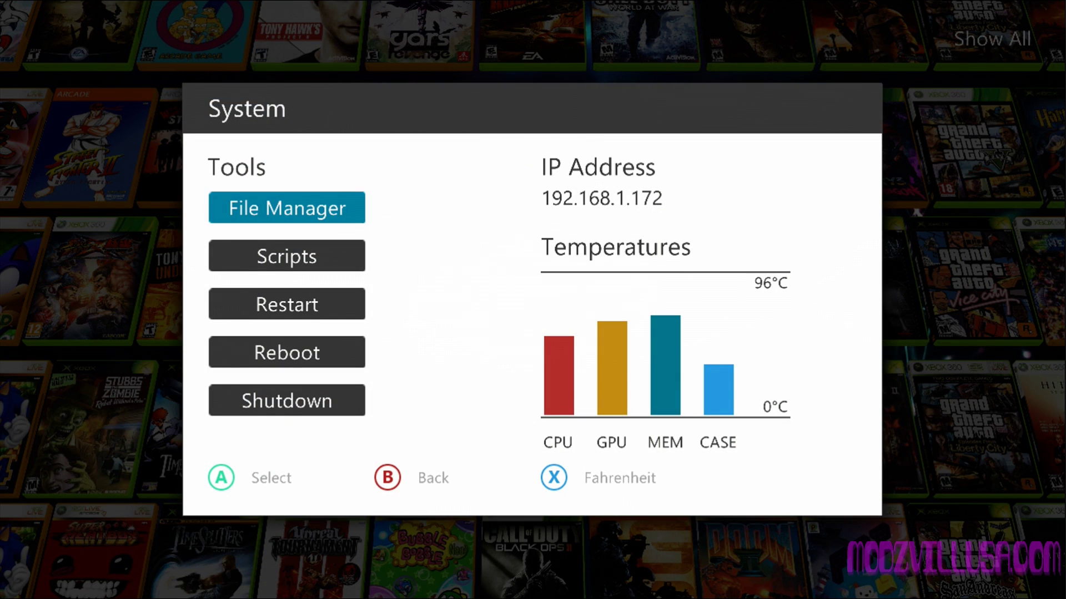
{"action": "key", "text": "Down"}
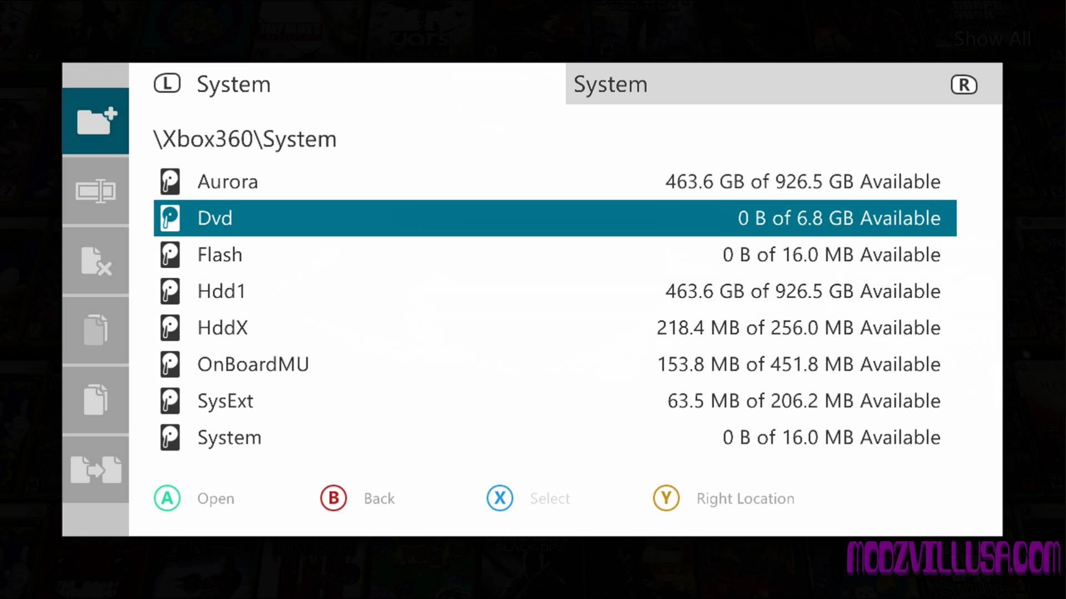
{"action": "key", "text": "Return"}
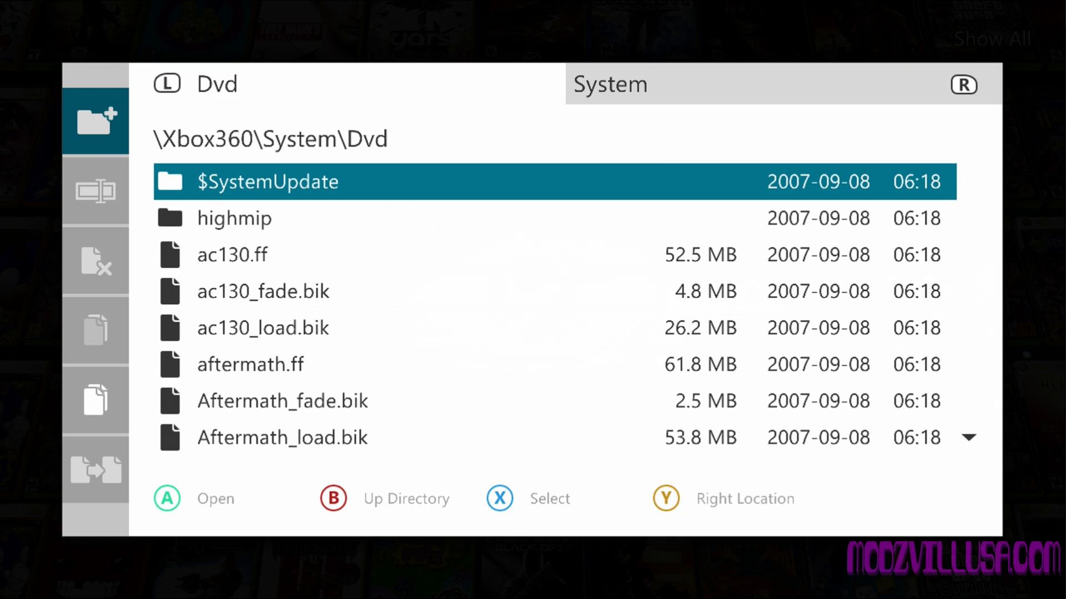
Step: Highlight the Copy action for the Dvd drive's contents and leave the file manager
{"action": "key", "text": "Down"}
{"action": "key", "text": "Up"}
{"action": "key", "text": "Left"}
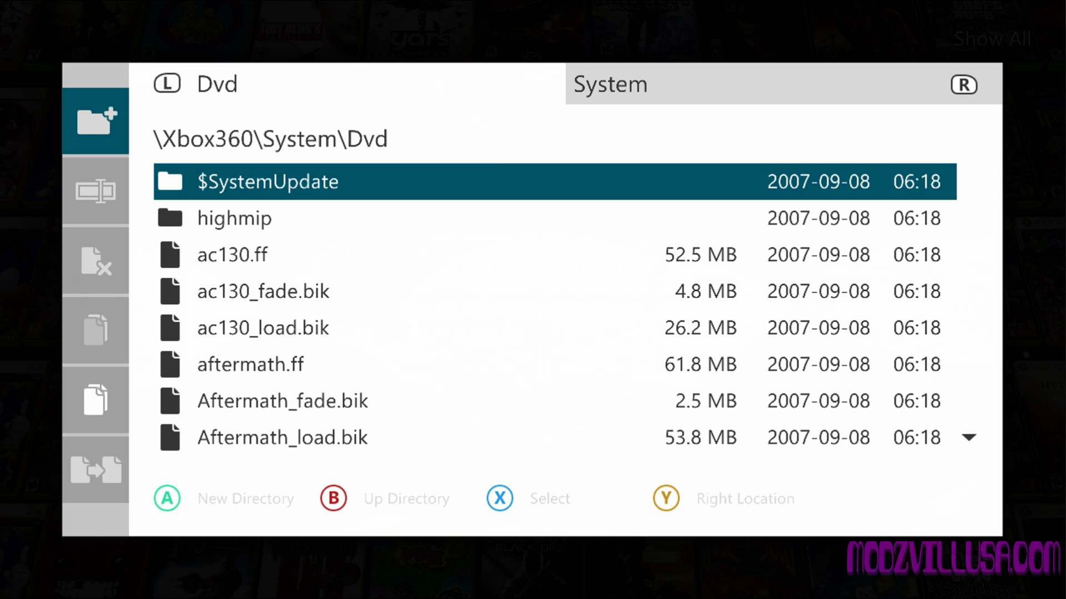
{"action": "key", "text": "Down"}
{"action": "key", "text": "Down"}
{"action": "key", "text": "Down"}
{"action": "key", "text": "Down"}
{"action": "key", "text": "Down"}
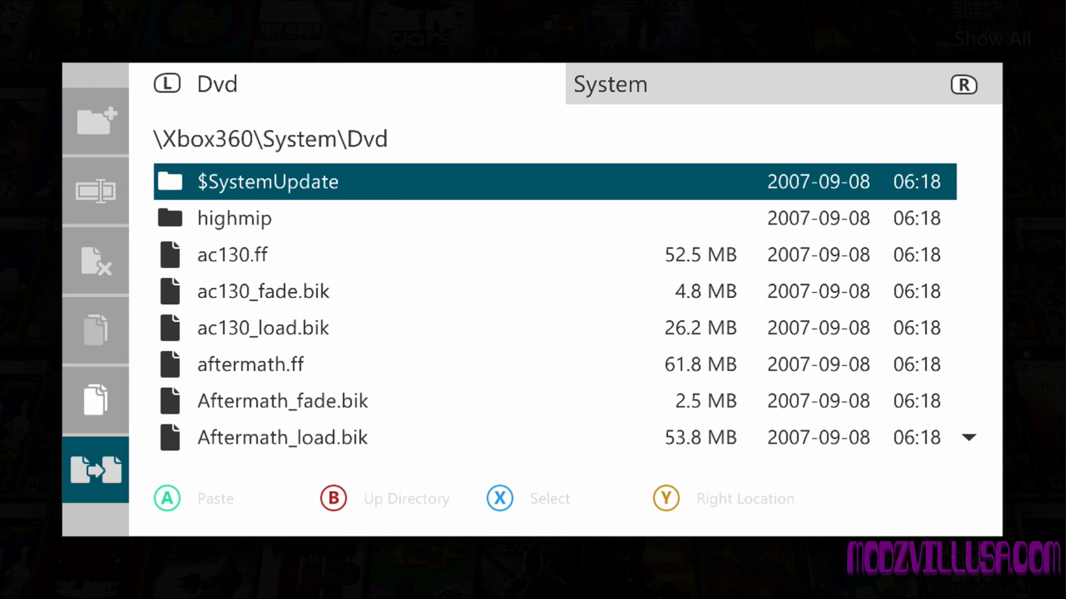
{"action": "key", "text": "Up"}
{"action": "key", "text": "Return"}
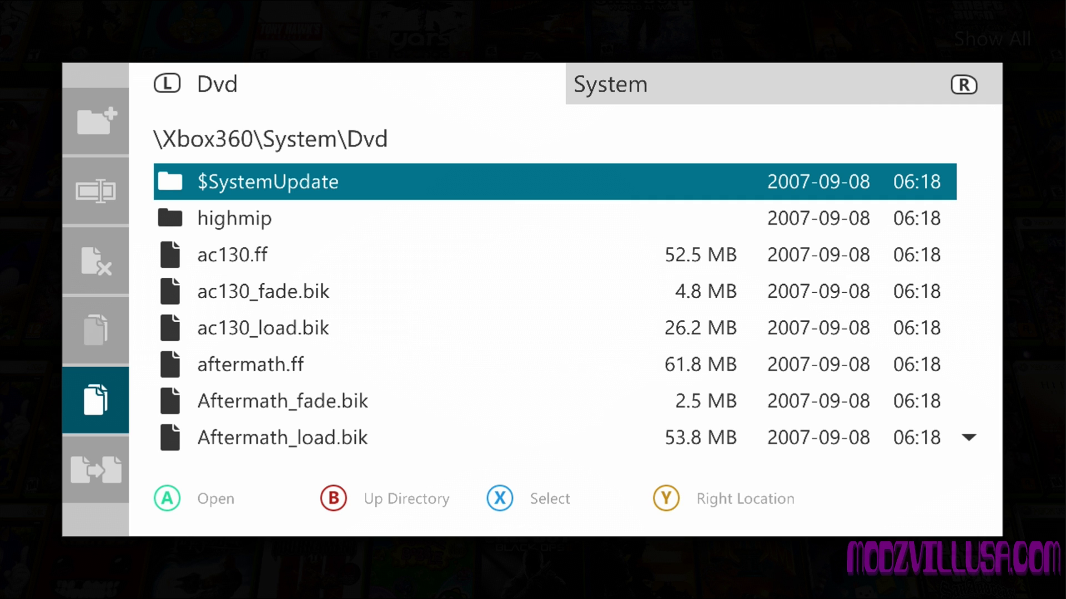
{"action": "key", "text": "Escape"}
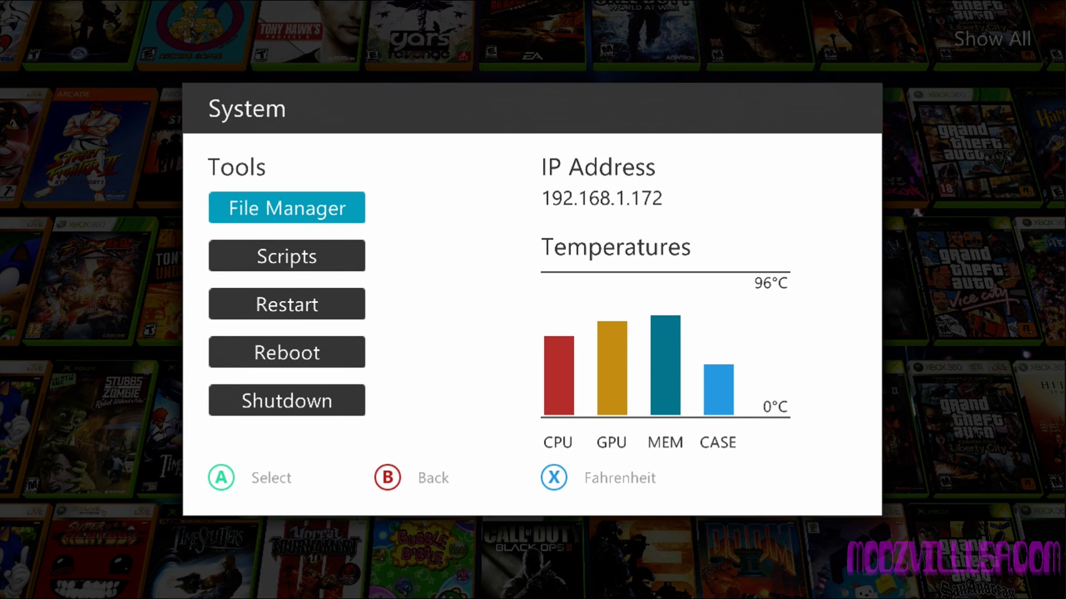
Step: Reopen the file manager and go into the Dvd drive's contents
{"action": "key", "text": "Return"}
{"action": "key", "text": "Down"}
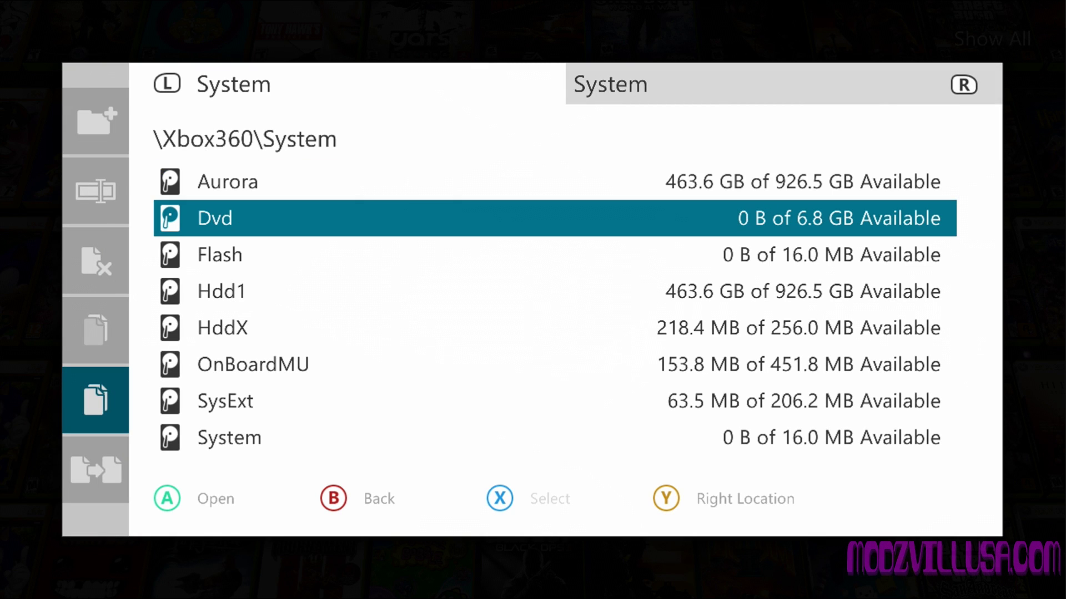
{"action": "key", "text": "Return"}
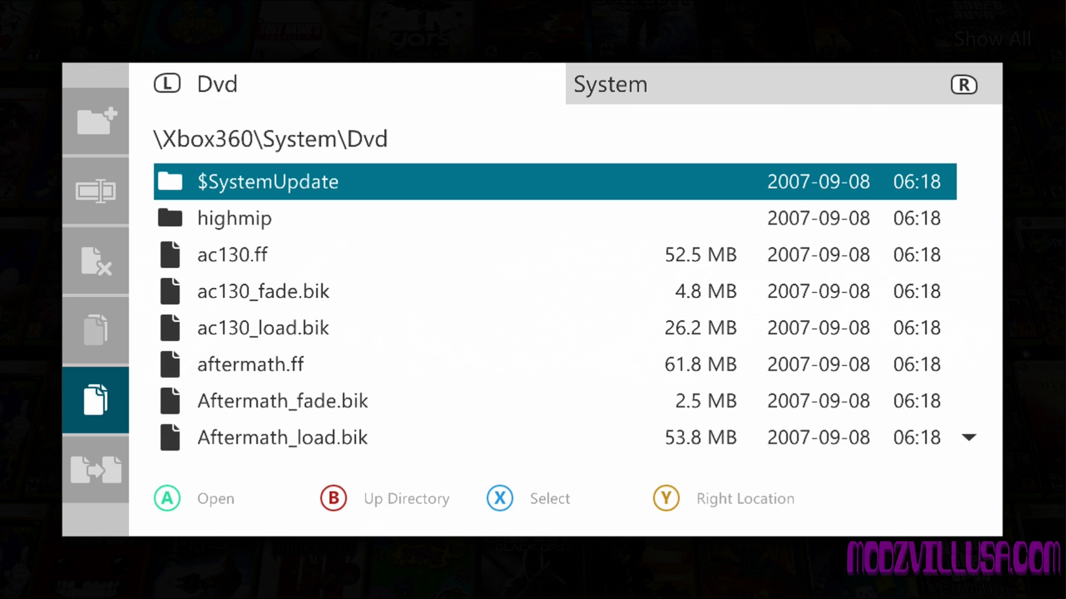
Step: Examine the right location's storage devices and the Dvd drive's file list, and return to the device list
{"action": "key", "text": "y"}
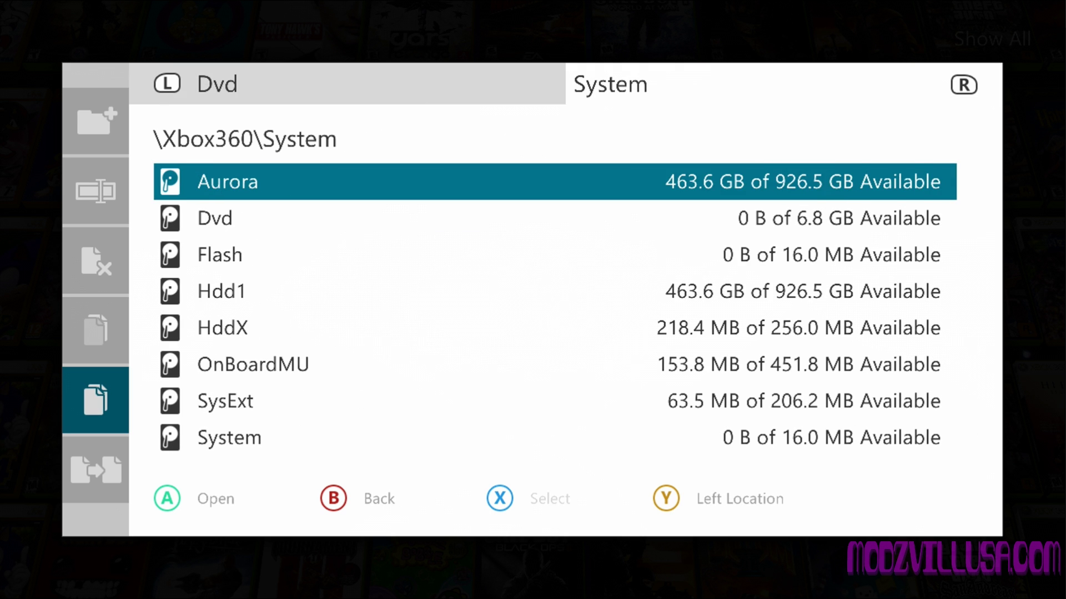
{"action": "key", "text": "y"}
{"action": "key", "text": "Page_Down"}
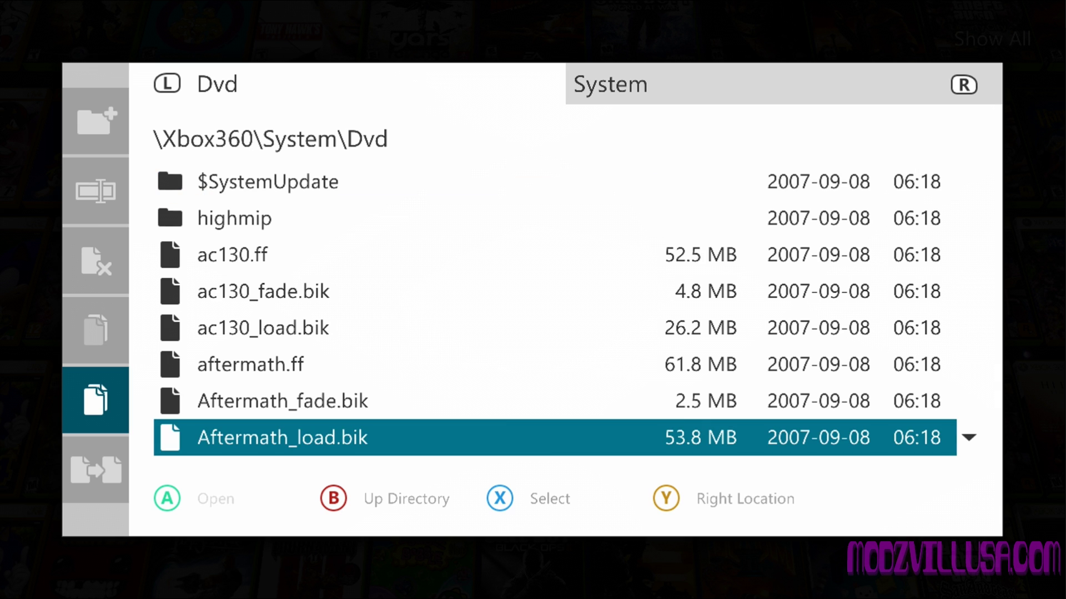
{"action": "key", "text": "Down"}
{"action": "key", "text": "Up"}
{"action": "key", "text": "Up"}
{"action": "key", "text": "Up"}
{"action": "key", "text": "Up"}
{"action": "key", "text": "Up"}
{"action": "key", "text": "Up"}
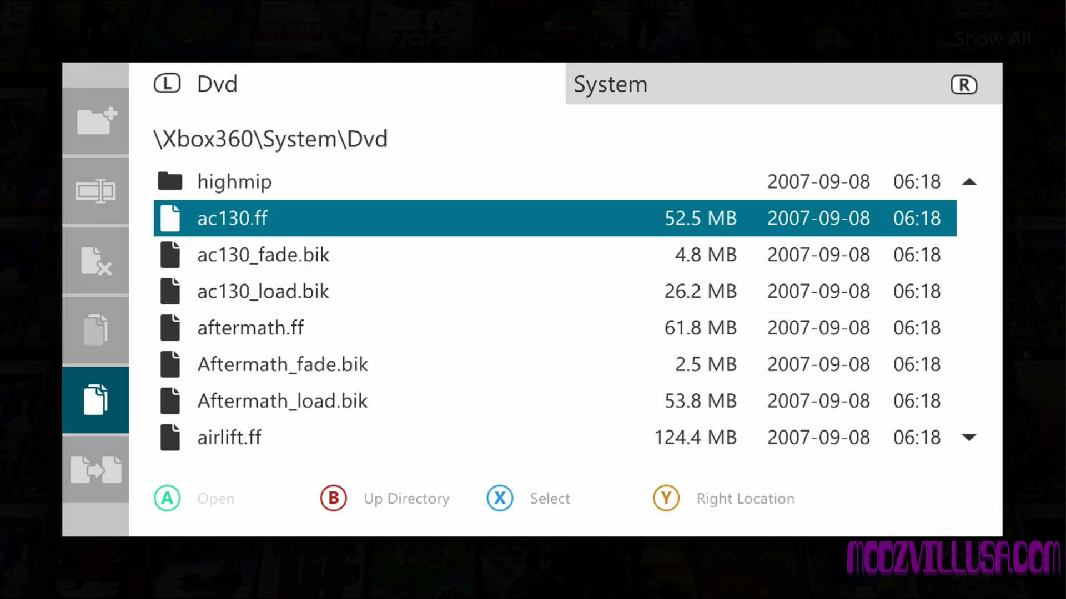
{"action": "key", "text": "Up"}
{"action": "key", "text": "Up"}
{"action": "key", "text": "b"}
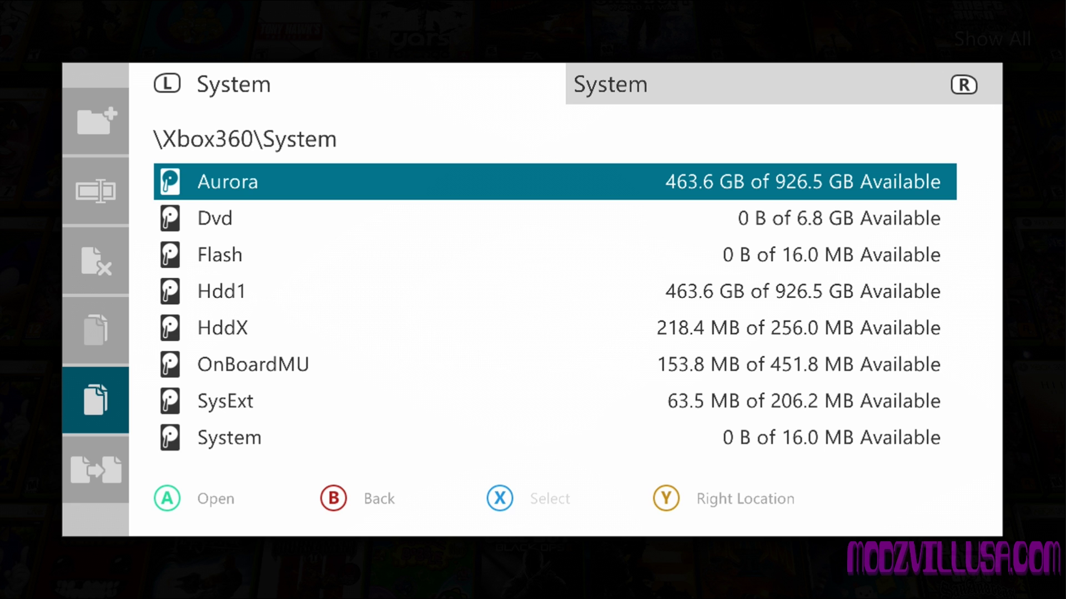
Step: Open the Dvd drive and mark all its folders and files, from $SystemUpdate through zakhaev_escape.bik
{"action": "key", "text": "Down"}
{"action": "key", "text": "a"}
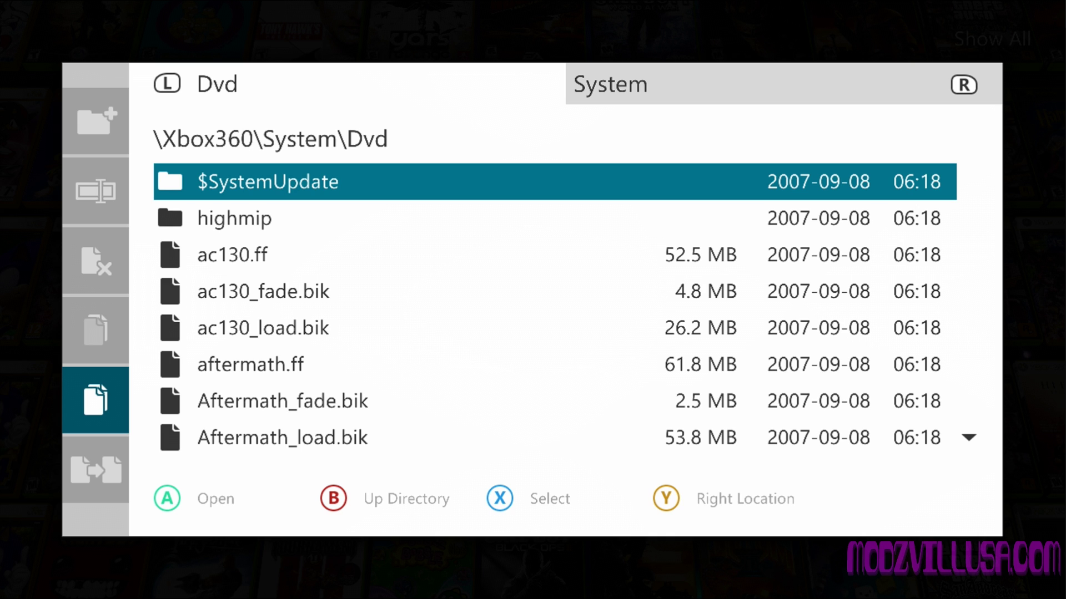
{"action": "key", "text": "x"}
{"action": "key", "text": "Down"}
{"action": "key", "text": "x"}
{"action": "key", "text": "Down"}
{"action": "key", "text": "x"}
{"action": "key", "text": "Down"}
{"action": "key", "text": "x"}
{"action": "key", "text": "Down"}
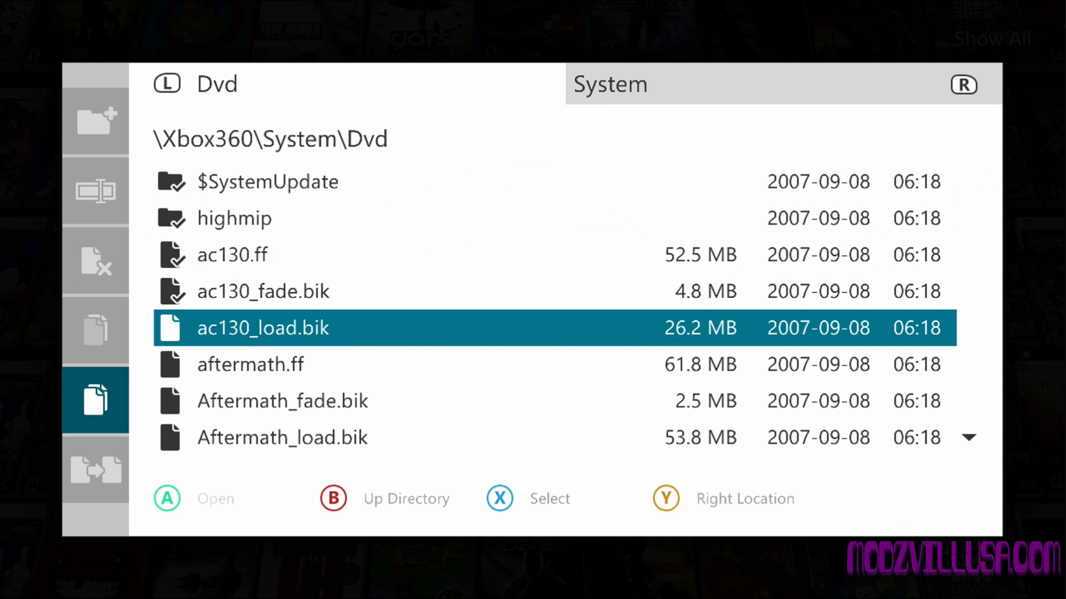
{"action": "key", "text": "x"}
{"action": "key", "text": "Down"}
{"action": "key", "text": "x"}
{"action": "key", "text": "Down"}
{"action": "key", "text": "x"}
{"action": "key", "text": "Down"}
{"action": "key", "text": "x"}
{"action": "key", "text": "Down"}
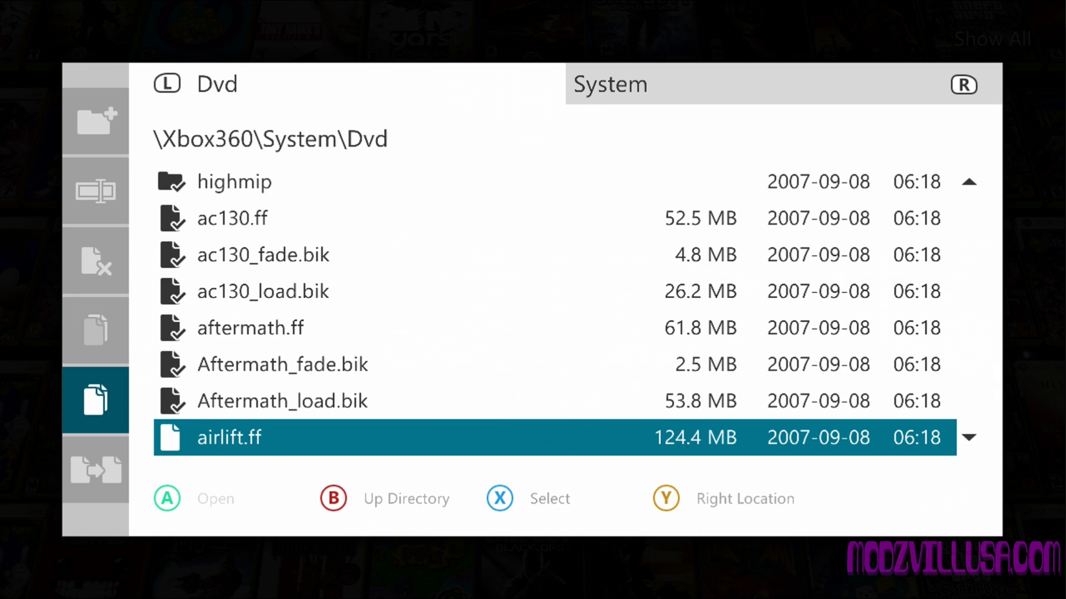
{"action": "key", "text": "x"}
{"action": "key", "text": "Down"}
{"action": "key", "text": "x"}
{"action": "key", "text": "Down"}
{"action": "key", "text": "x"}
{"action": "key", "text": "Down"}
{"action": "key", "text": "x"}
{"action": "key", "text": "Down"}
{"action": "key", "text": "x"}
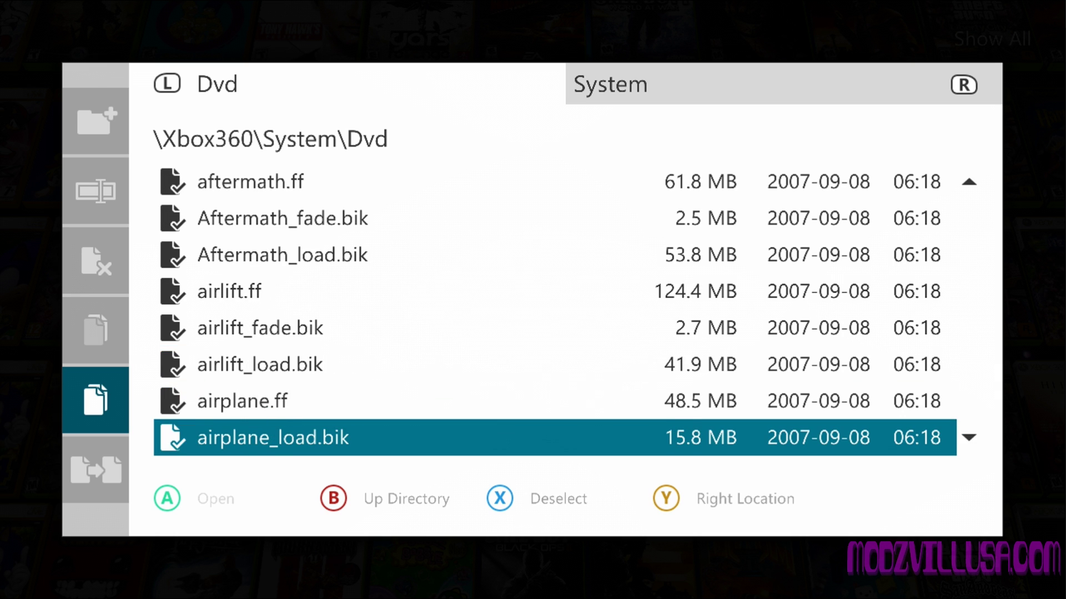
{"action": "key", "text": "Down"}
{"action": "key", "text": "x"}
{"action": "key", "text": "Down"}
{"action": "key", "text": "x"}
{"action": "key", "text": "Down"}
{"action": "key", "text": "x"}
{"action": "key", "text": "Down"}
{"action": "key", "text": "x"}
{"action": "key", "text": "Down"}
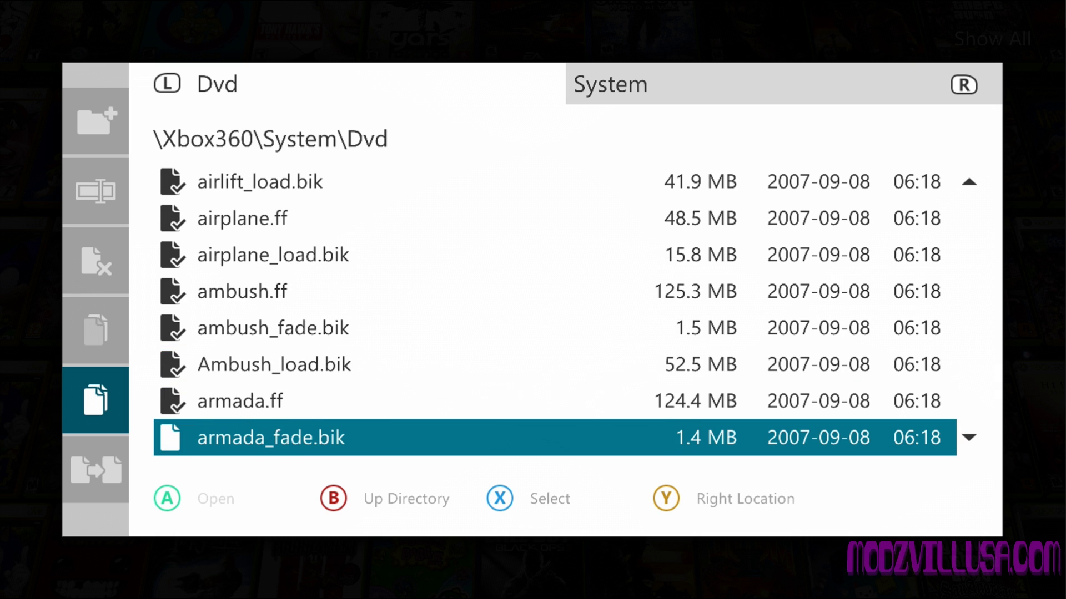
{"action": "key", "text": "x"}
{"action": "key", "text": "Down"}
{"action": "key", "text": "x"}
{"action": "key", "text": "Down"}
{"action": "key", "text": "x"}
{"action": "key", "text": "Down"}
{"action": "key", "text": "x"}
{"action": "key", "text": "Down"}
{"action": "key", "text": "x"}
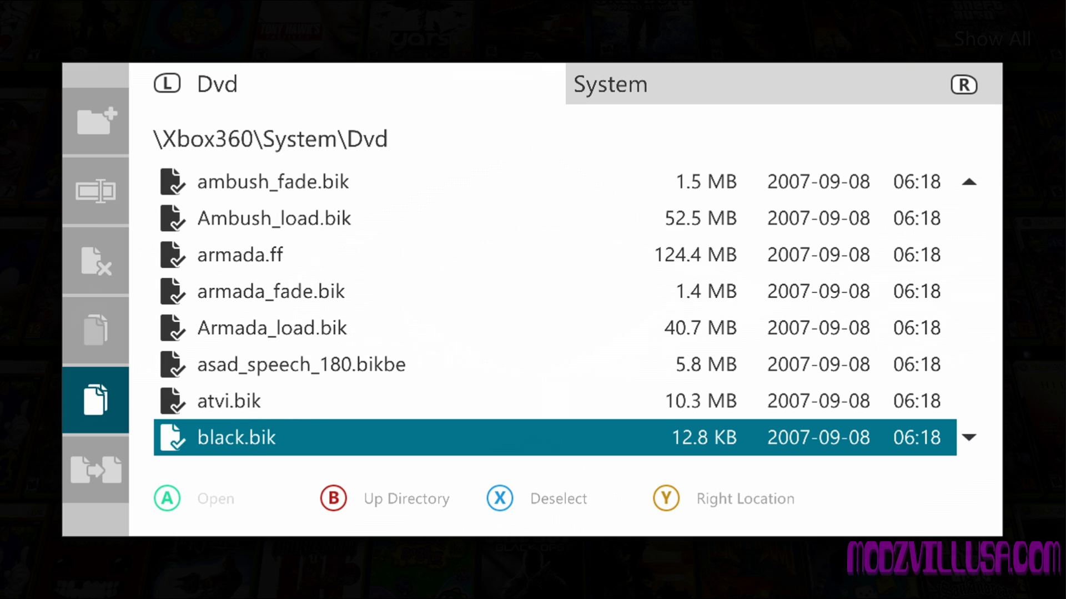
{"action": "key", "text": "Down"}
{"action": "key", "text": "x"}
{"action": "key", "text": "Down"}
{"action": "key", "text": "x"}
{"action": "key", "text": "Down"}
{"action": "key", "text": "x"}
{"action": "key", "text": "Down"}
{"action": "key", "text": "x"}
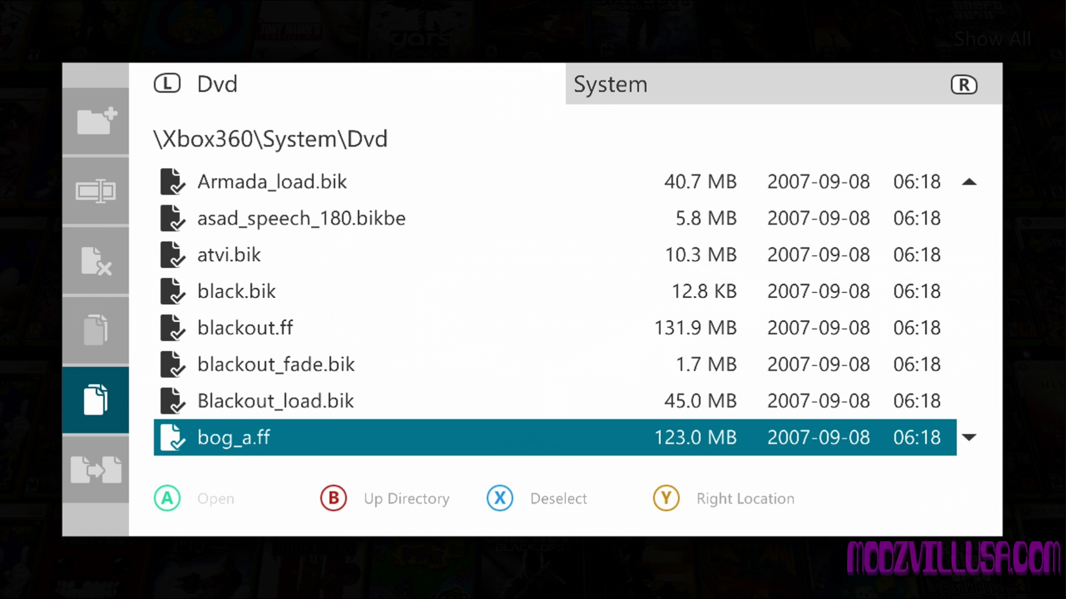
{"action": "key", "text": "Down"}
{"action": "key", "text": "x"}
{"action": "key", "text": "Down"}
{"action": "key", "text": "x"}
{"action": "key", "text": "Down"}
{"action": "key", "text": "x"}
{"action": "key", "text": "Down"}
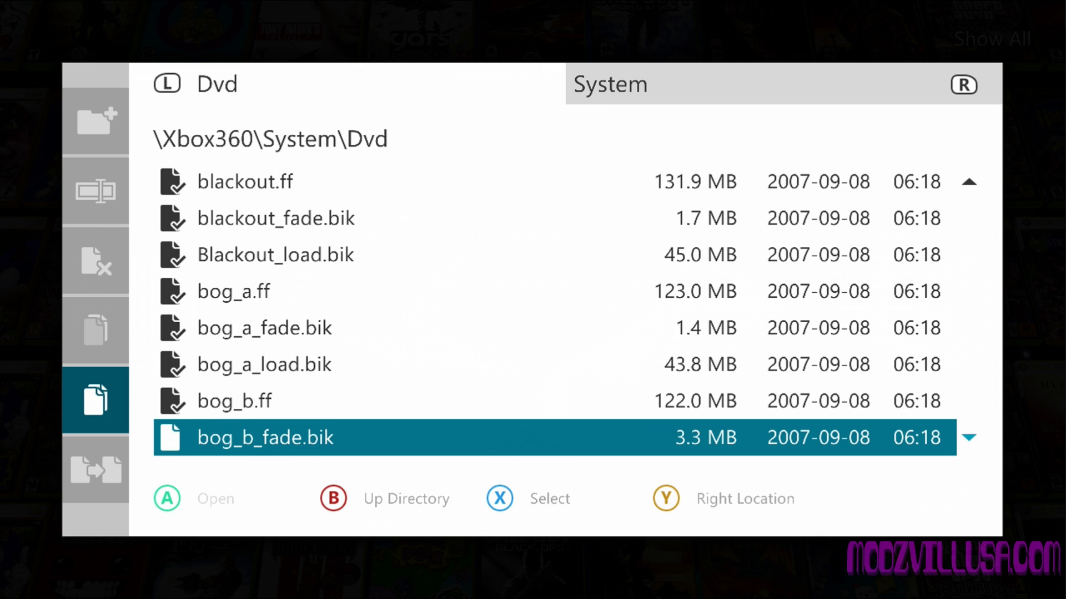
{"action": "key", "text": "x"}
{"action": "key", "text": "Down"}
{"action": "key", "text": "x"}
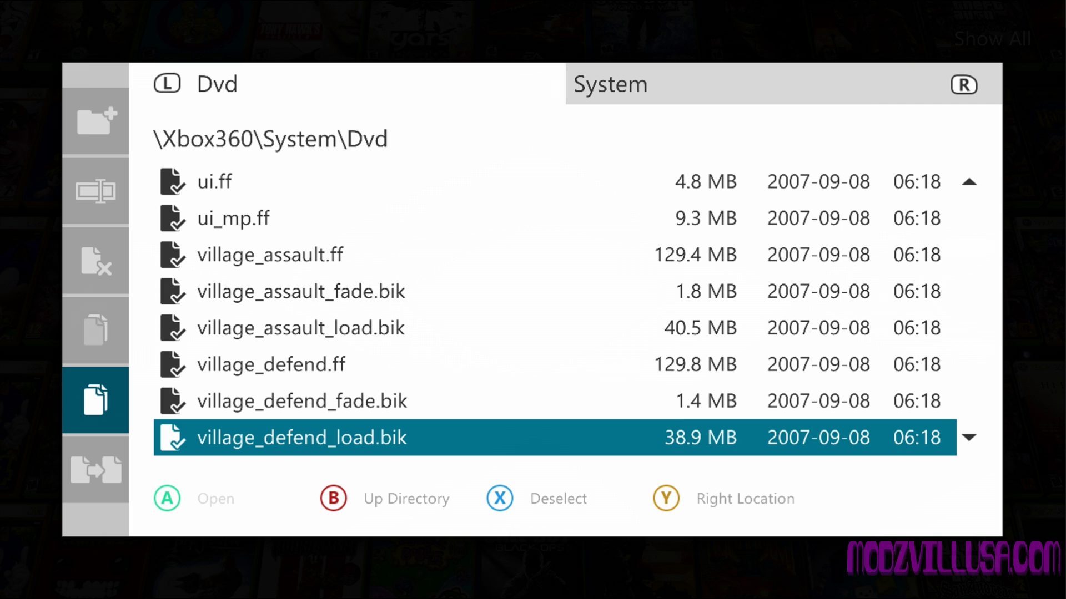
{"action": "key", "text": "Down"}
{"action": "key", "text": "x"}
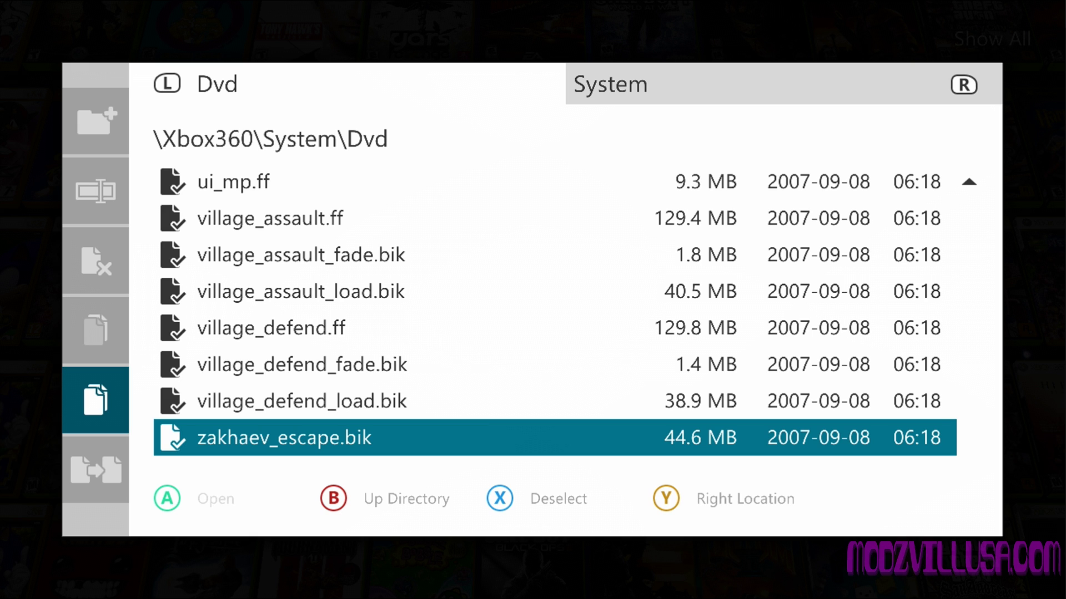
{"action": "key", "text": "Up"}
{"action": "key", "text": "Up"}
{"action": "key", "text": "Up"}
{"action": "key", "text": "Down"}
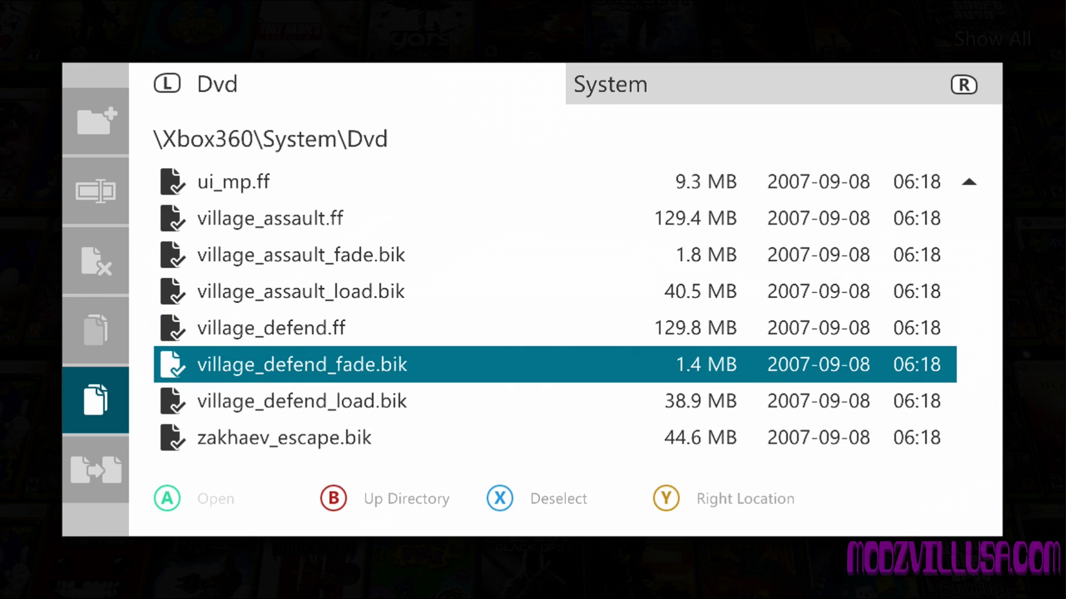
{"action": "key", "text": "Down"}
{"action": "key", "text": "Down"}
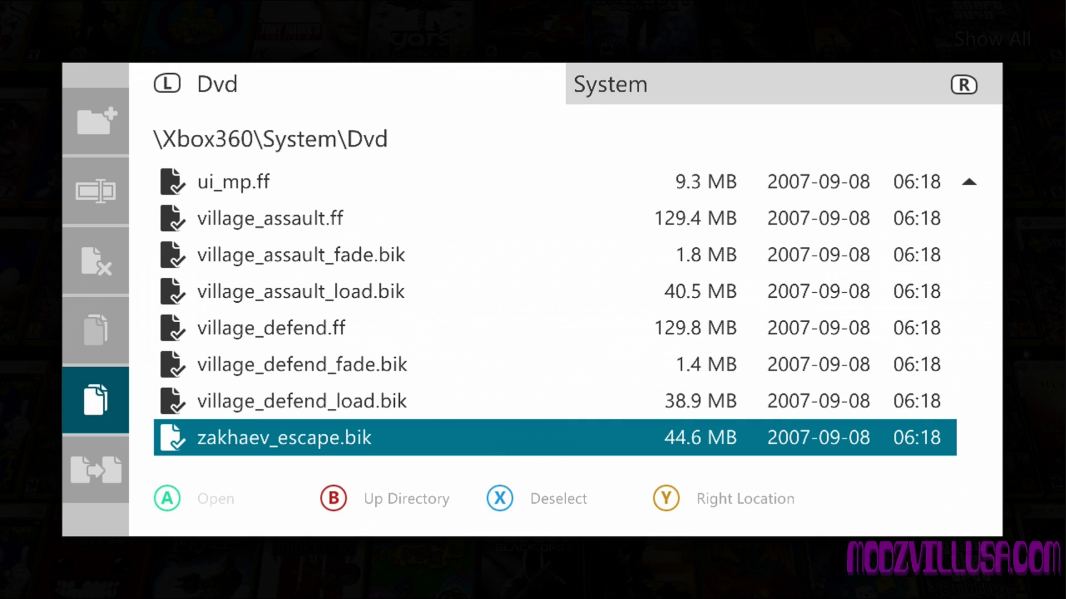
Step: Copy all the marked folders and files on the Dvd drive
{"action": "key", "text": "Left"}
{"action": "key", "text": "Up"}
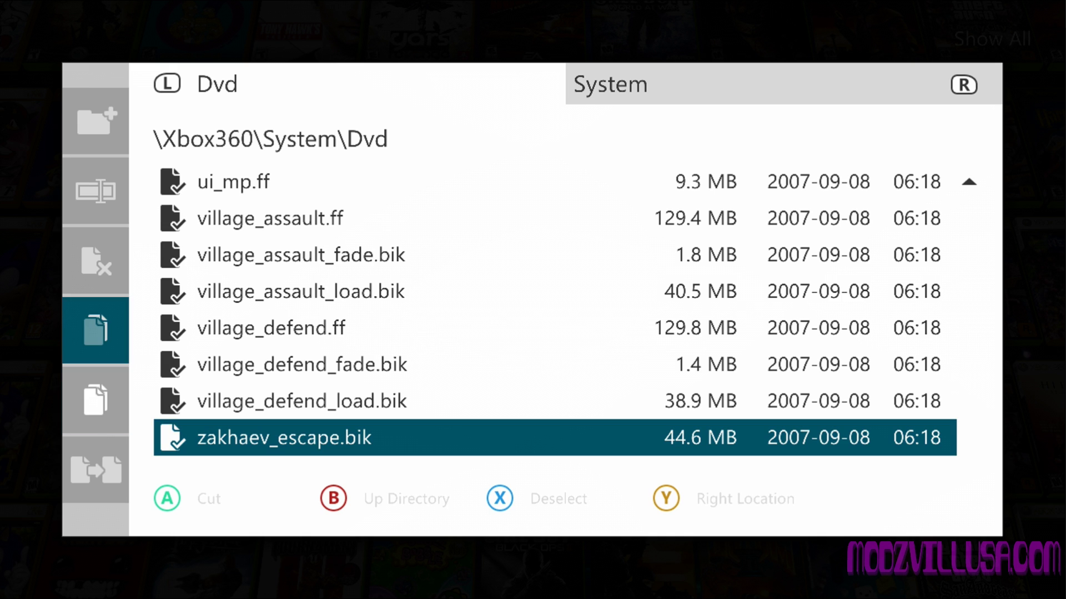
{"action": "key", "text": "Down"}
{"action": "key", "text": "Down"}
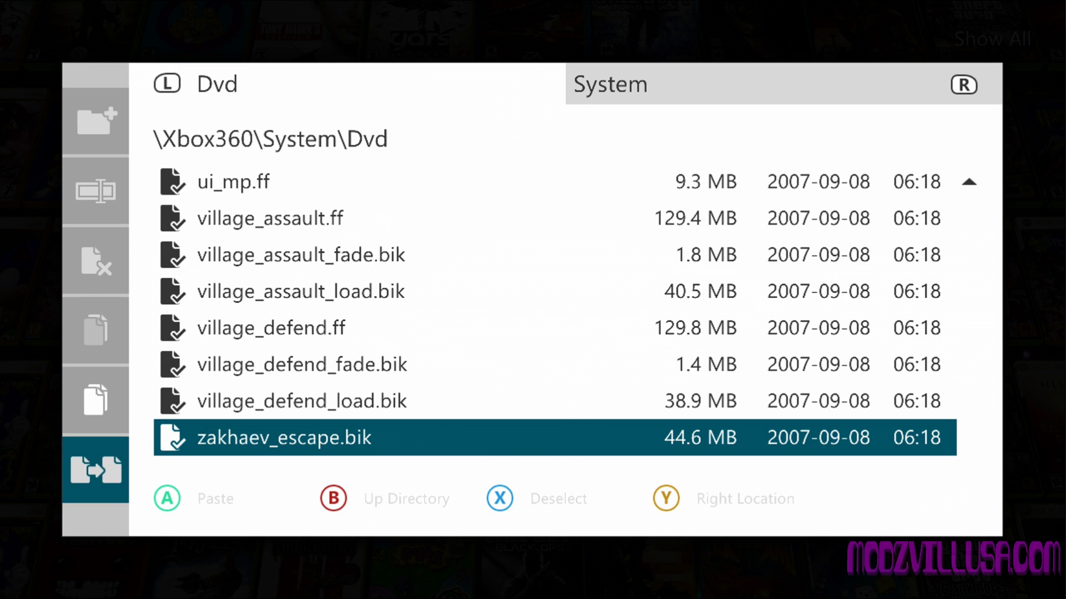
{"action": "key", "text": "Up"}
{"action": "key", "text": "Up"}
{"action": "key", "text": "Down"}
{"action": "key", "text": "Return"}
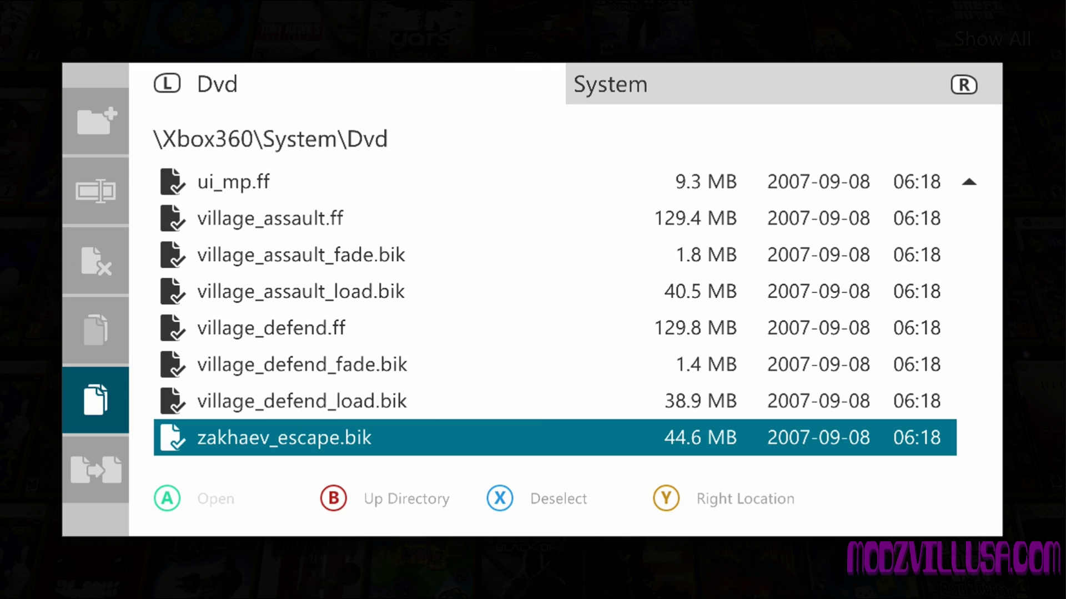
Step: Switch to the right location and open the Hdd1 drive
{"action": "key", "text": "Tab"}
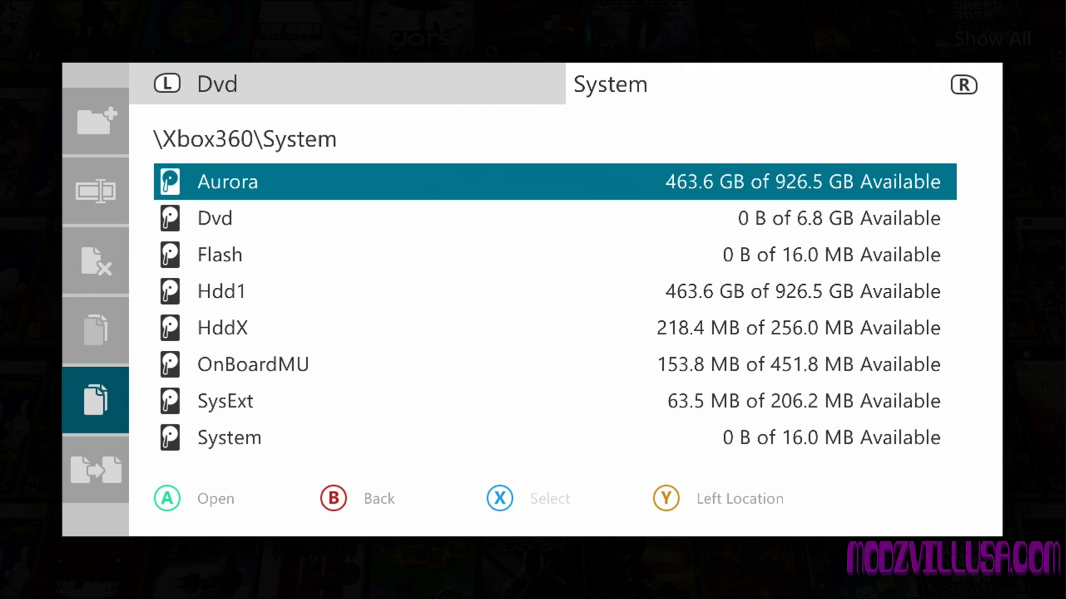
{"action": "key", "text": "Down"}
{"action": "key", "text": "Down"}
{"action": "key", "text": "Down"}
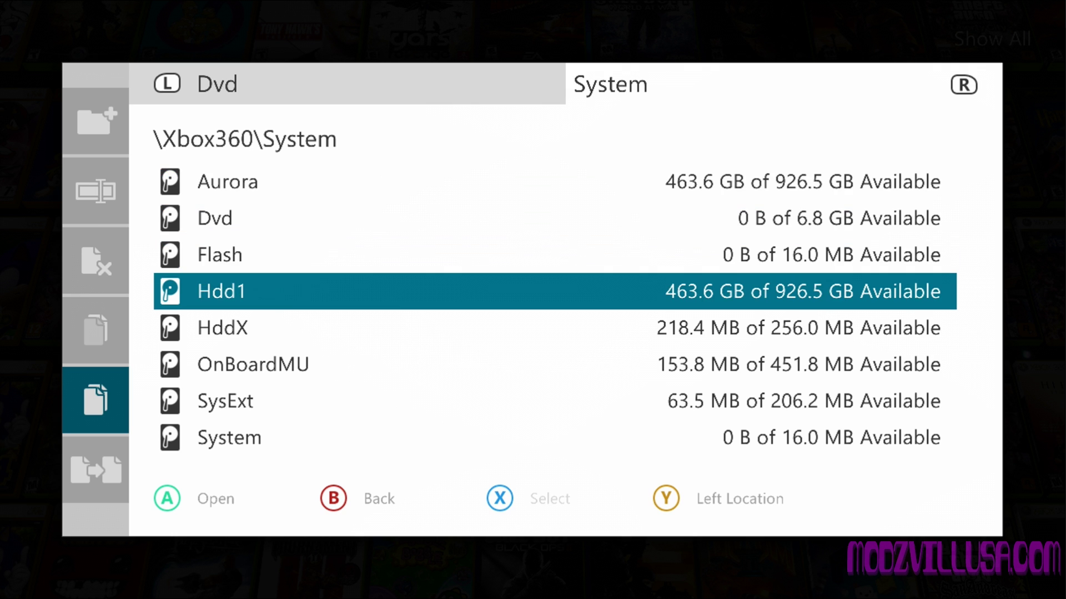
{"action": "key", "text": "Return"}
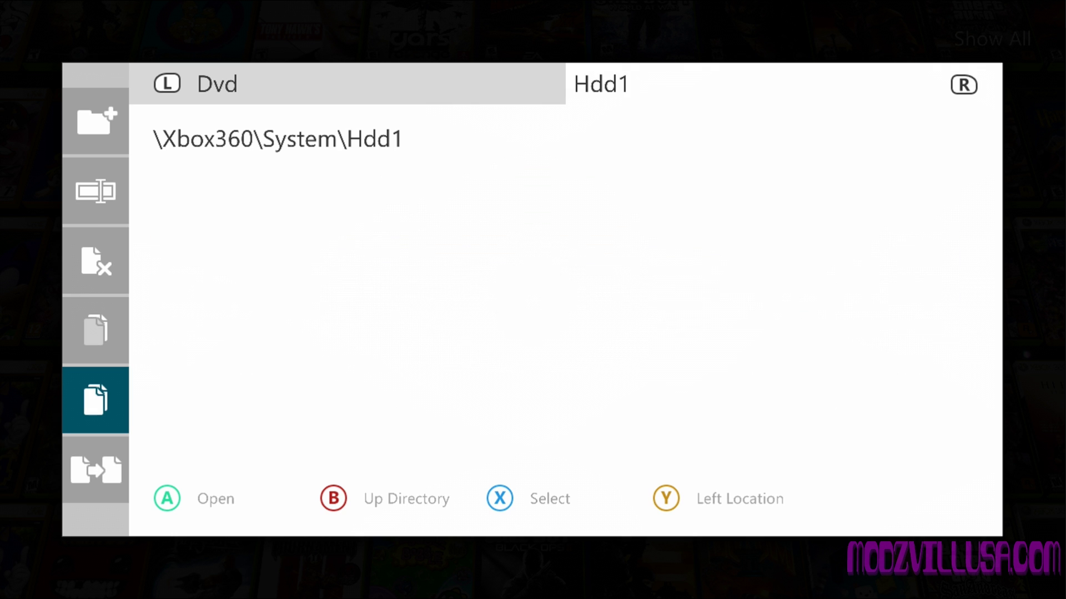
Step: Highlight the Games folder on the Hdd1 drive
{"action": "key", "text": "Down"}
{"action": "key", "text": "Down"}
{"action": "key", "text": "Down"}
{"action": "key", "text": "Down"}
{"action": "key", "text": "Down"}
{"action": "key", "text": "Down"}
{"action": "key", "text": "Down"}
{"action": "key", "text": "Down"}
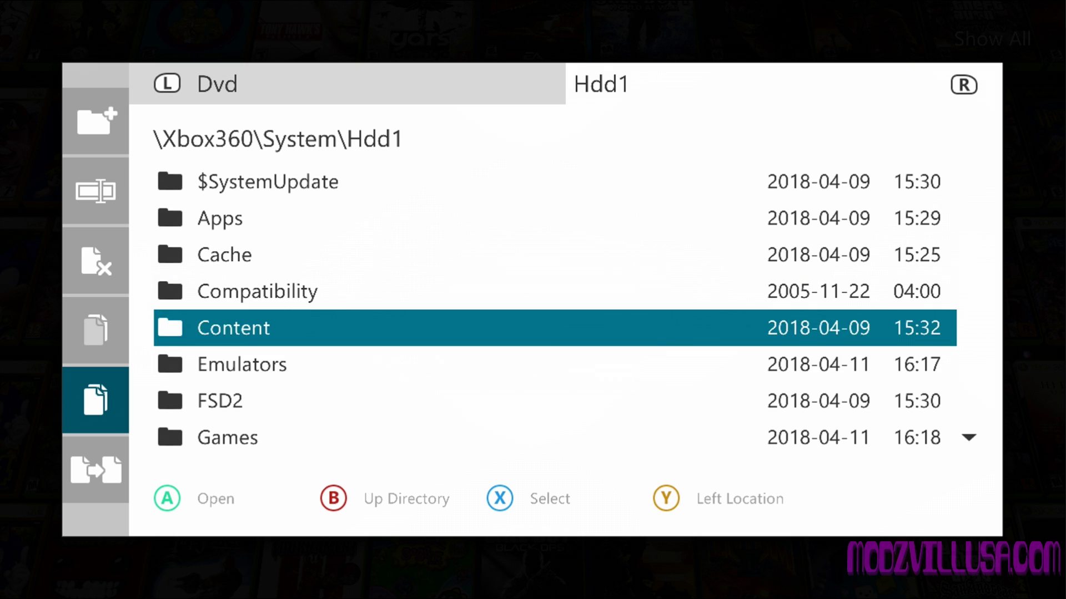
{"action": "key", "text": "Up"}
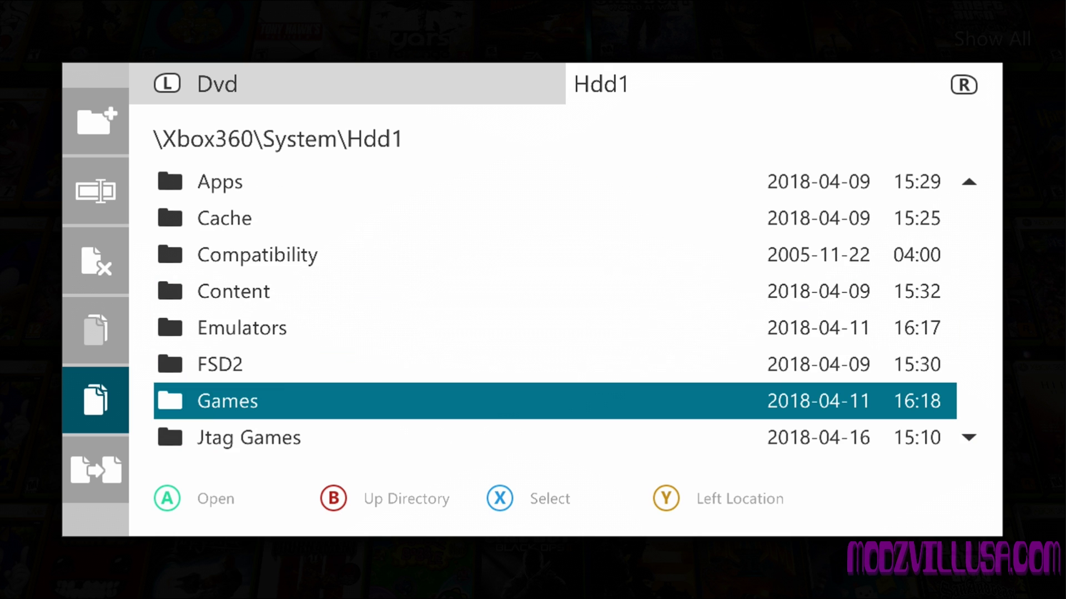
Step: Start a new directory on Hdd1 and clear the suggested name
{"action": "key", "text": "Up"}
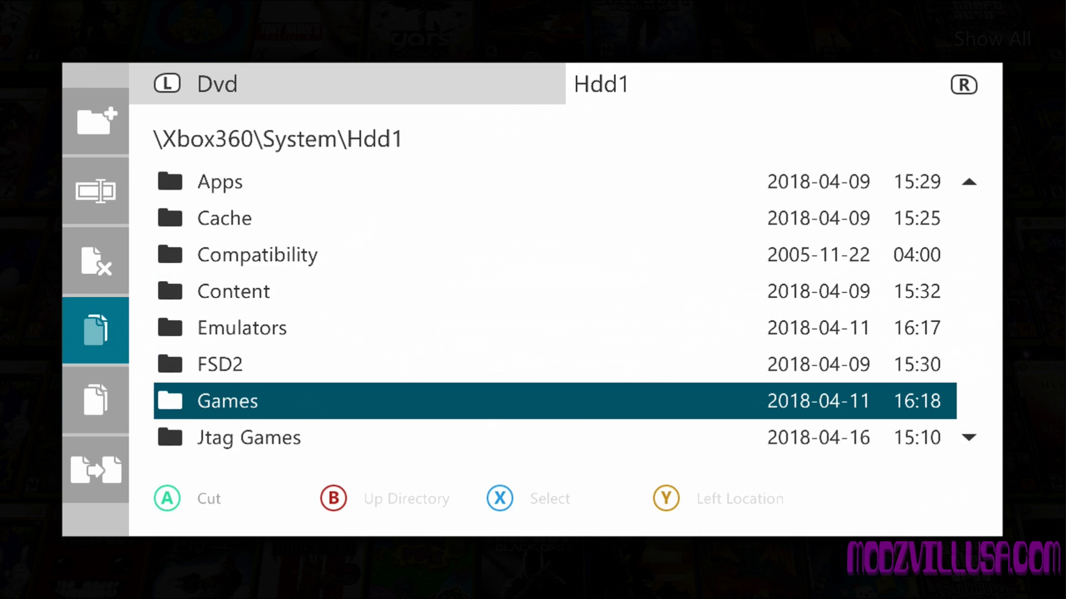
{"action": "key", "text": "Up"}
{"action": "key", "text": "Up"}
{"action": "key", "text": "Up"}
{"action": "key", "text": "Down"}
{"action": "key", "text": "Up"}
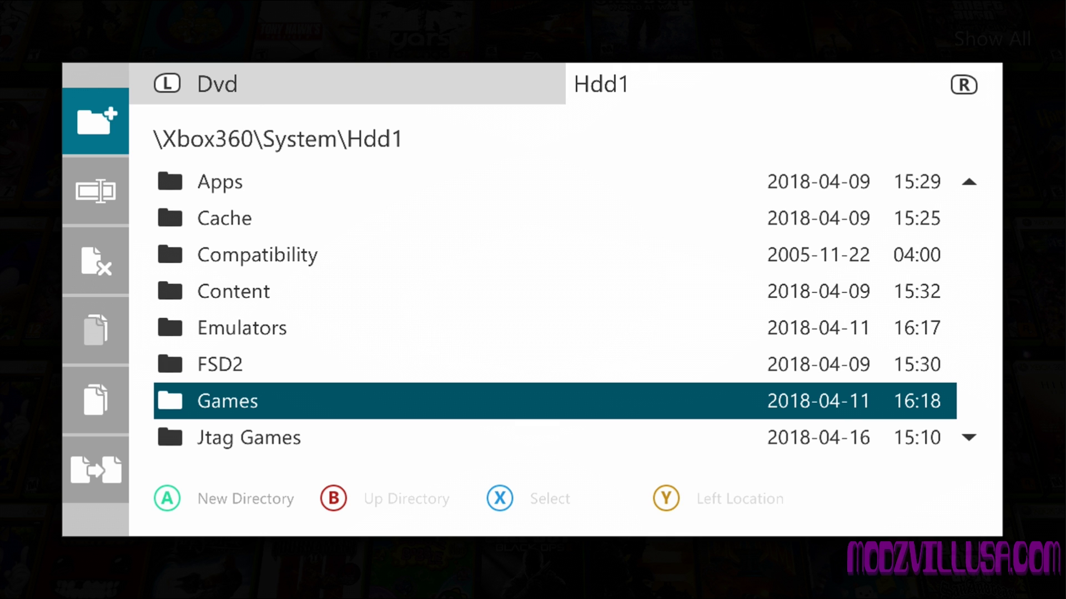
{"action": "key", "text": "Return"}
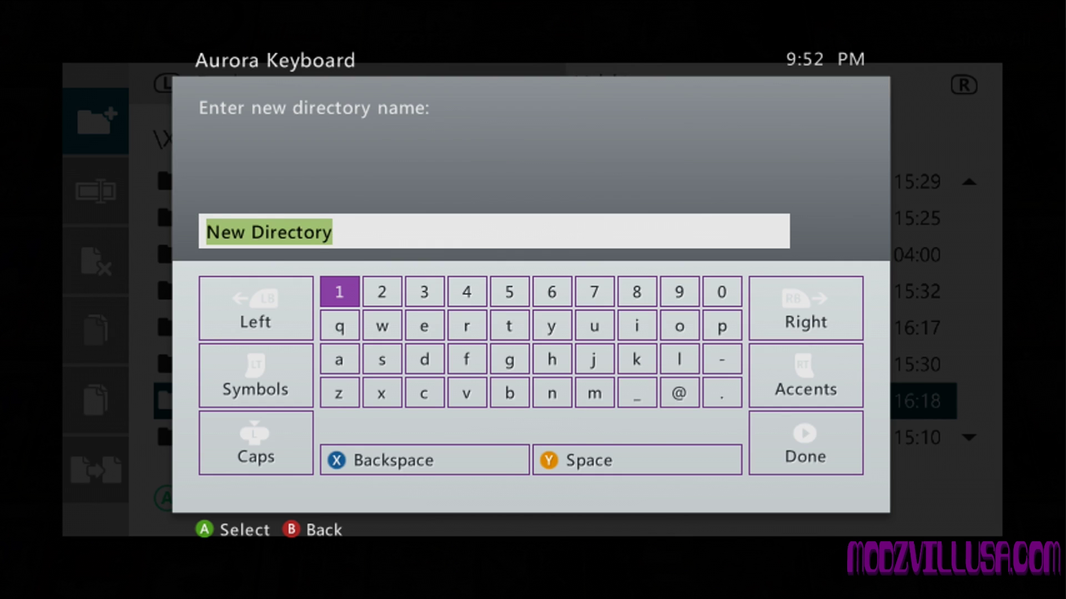
{"action": "key", "text": "Right"}
{"action": "key", "text": "Right"}
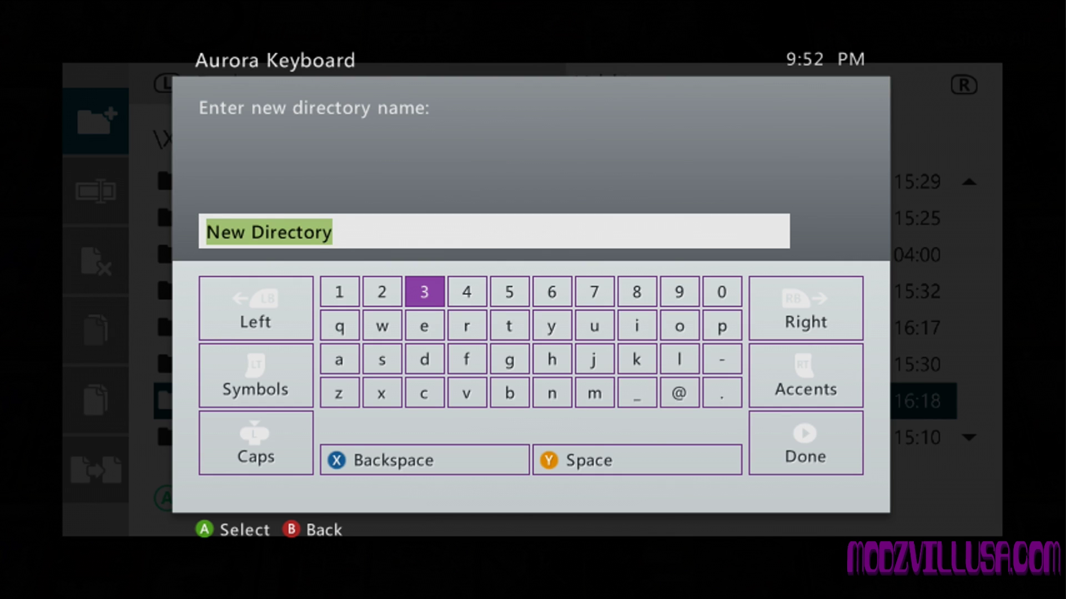
{"action": "key", "text": "BackSpace"}
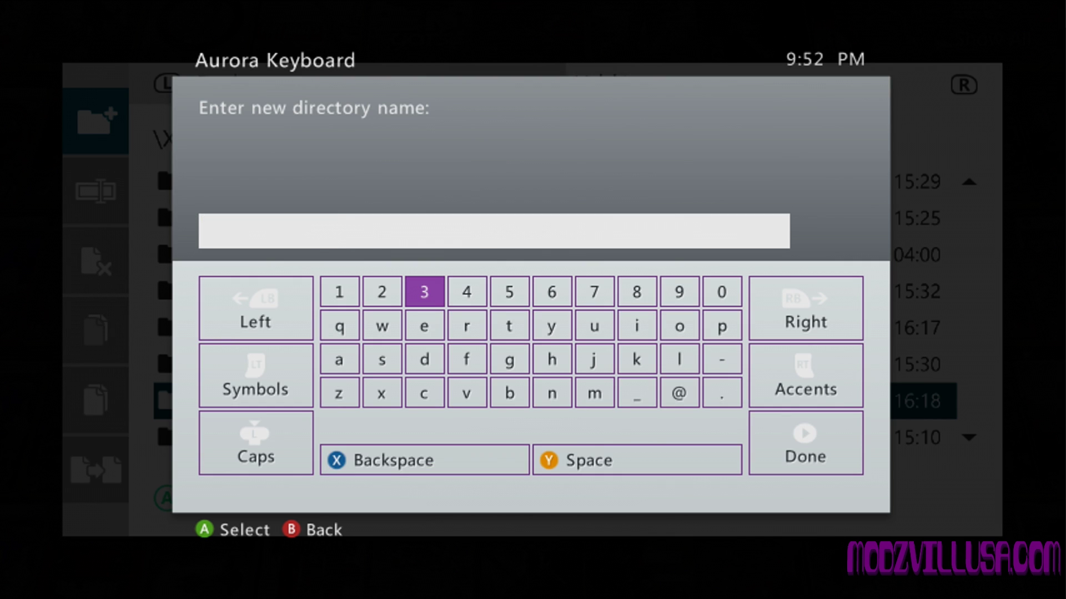
Step: Enter games as the name of the new Hdd1 directory and leave the name entry
{"action": "key", "text": "Down"}
{"action": "key", "text": "Down"}
{"action": "key", "text": "Right"}
{"action": "key", "text": "Right"}
{"action": "key", "text": "Return"}
{"action": "key", "text": "Left"}
{"action": "key", "text": "Left"}
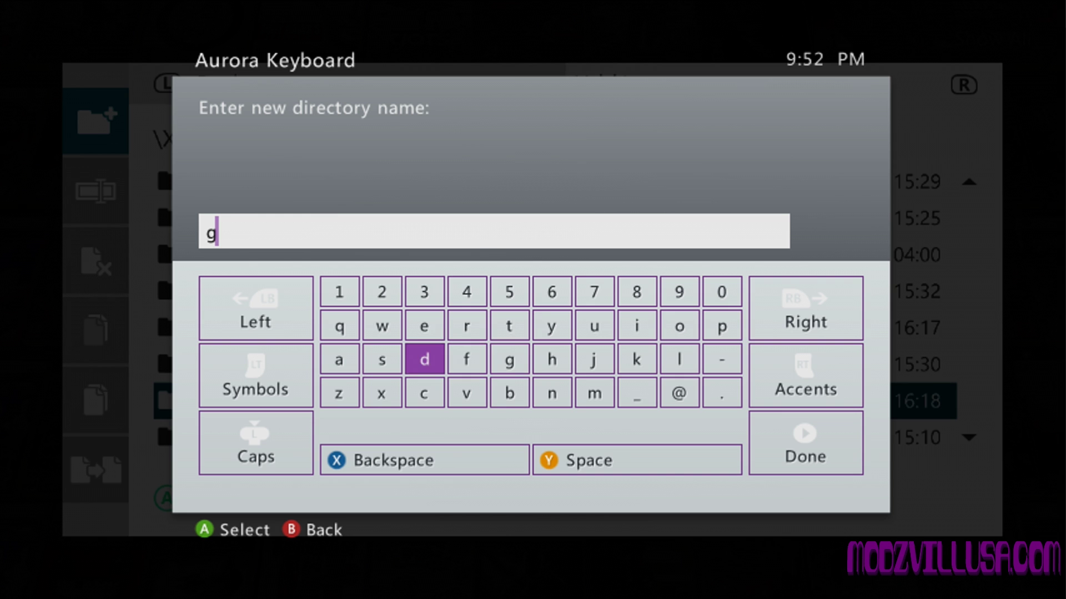
{"action": "key", "text": "Left"}
{"action": "key", "text": "Left"}
{"action": "key", "text": "Return"}
{"action": "key", "text": "Down"}
{"action": "key", "text": "Right"}
{"action": "key", "text": "Right"}
{"action": "key", "text": "Right"}
{"action": "key", "text": "Right"}
{"action": "key", "text": "Right"}
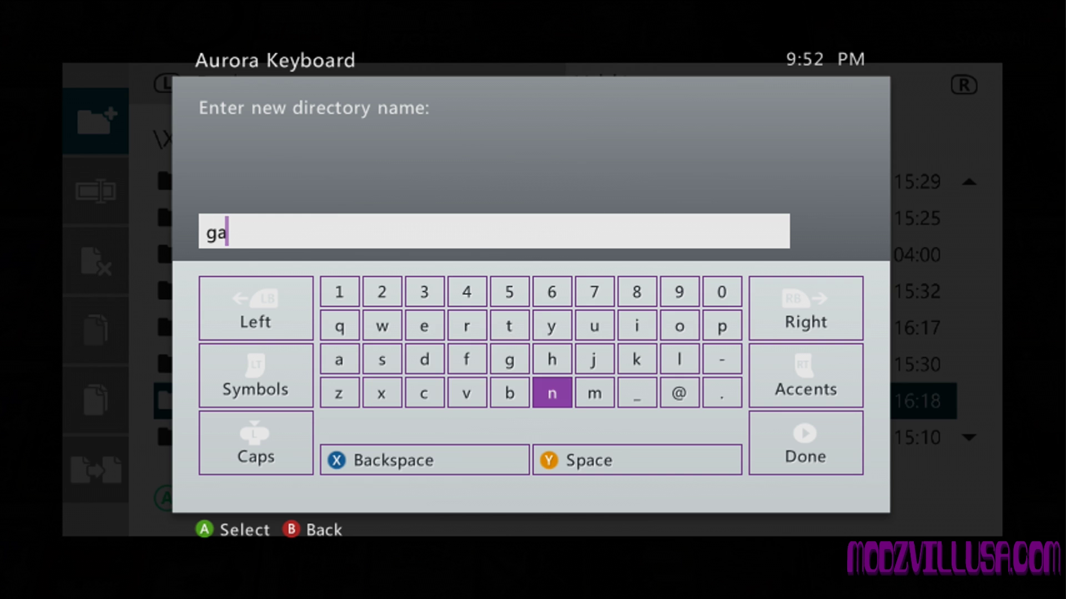
{"action": "key", "text": "Right"}
{"action": "key", "text": "Return"}
{"action": "key", "text": "Left"}
{"action": "key", "text": "Left"}
{"action": "key", "text": "Left"}
{"action": "key", "text": "Up"}
{"action": "key", "text": "Up"}
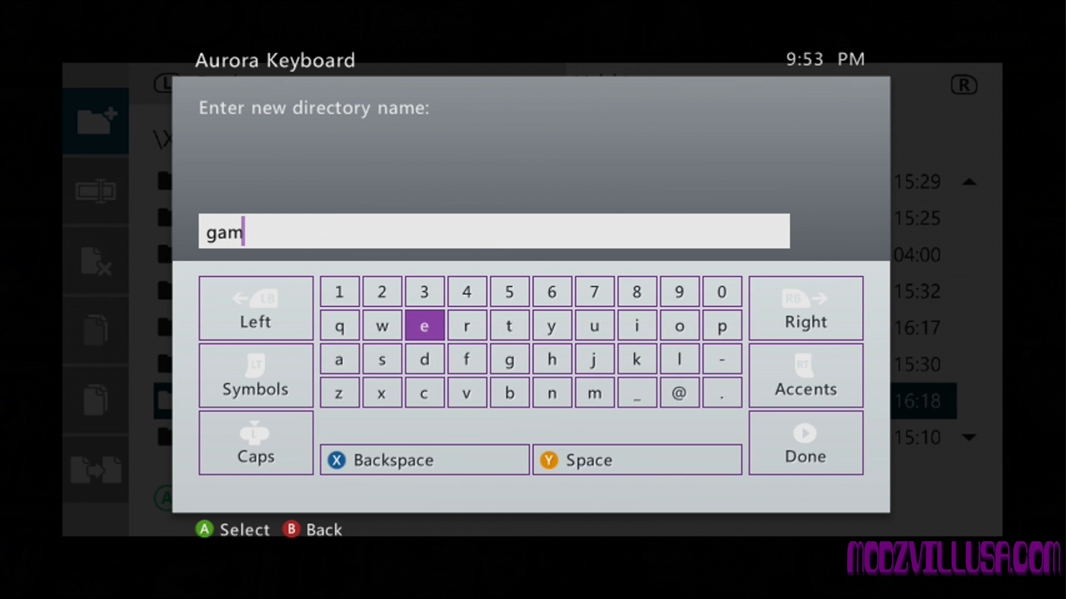
{"action": "key", "text": "Return"}
{"action": "key", "text": "Down"}
{"action": "key", "text": "Left"}
{"action": "key", "text": "Return"}
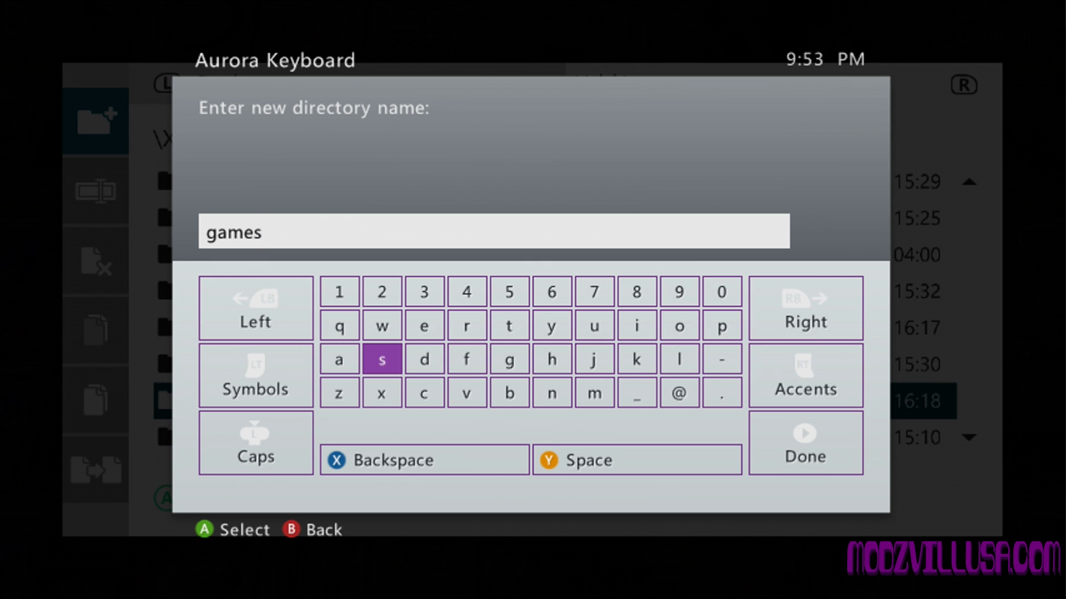
{"action": "key", "text": "Return"}
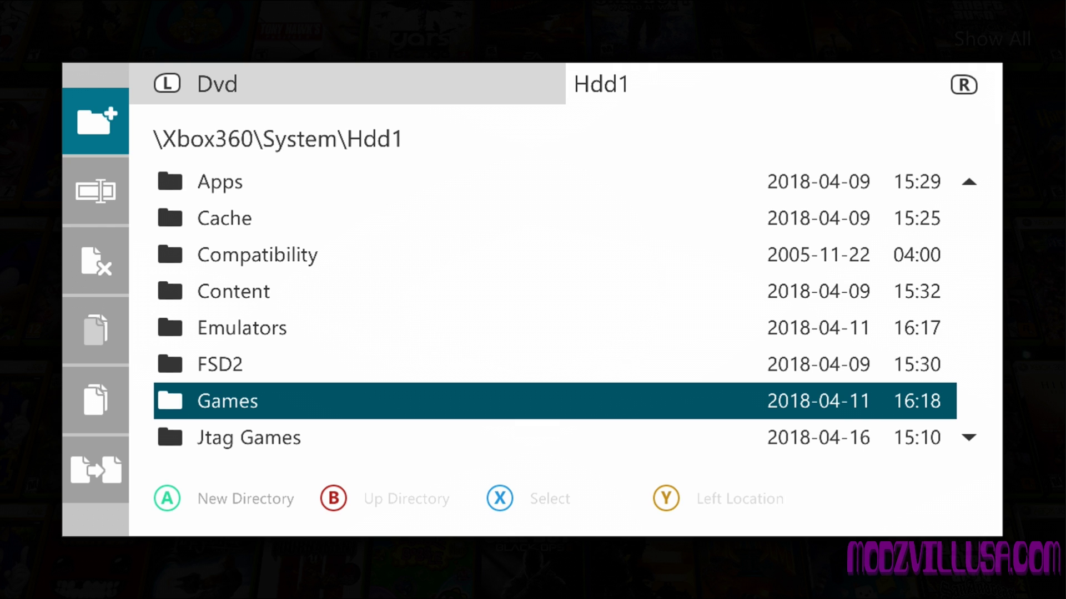
Step: Open the existing Games folder on Hdd1
{"action": "key", "text": "Down"}
{"action": "key", "text": "Down"}
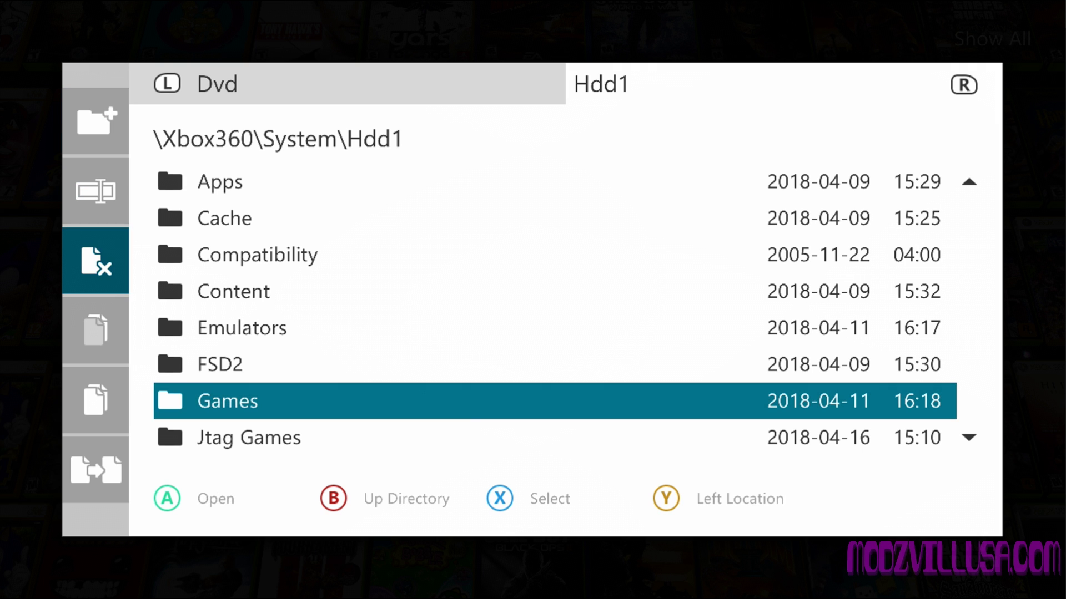
{"action": "key", "text": "Up"}
{"action": "key", "text": "Down"}
{"action": "key", "text": "Return"}
Step: Start a new directory inside the Games folder and clear the suggested name
{"action": "key", "text": "Down"}
{"action": "key", "text": "Down"}
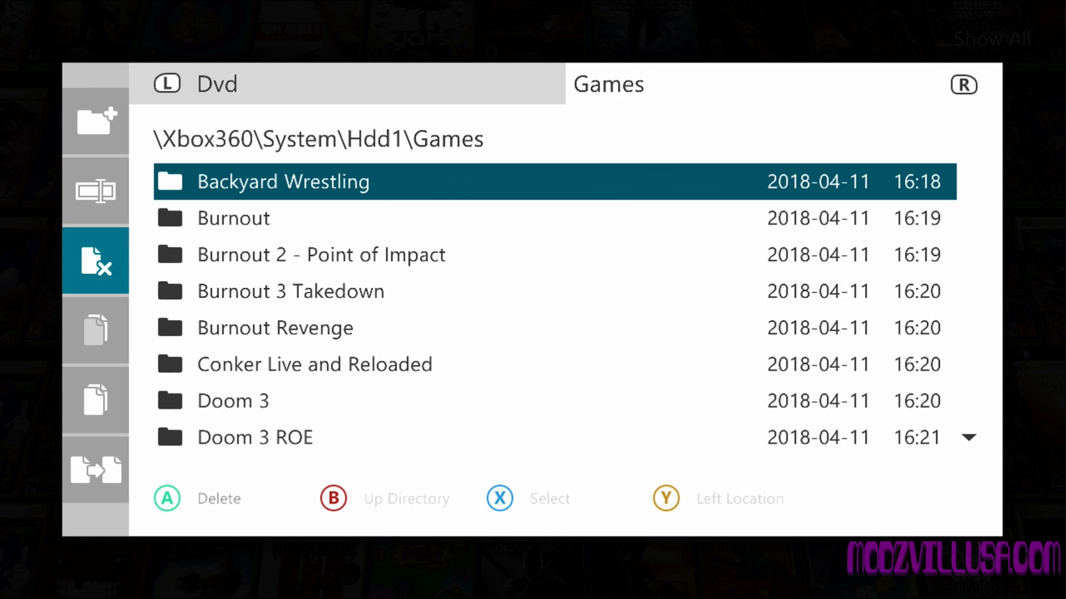
{"action": "key", "text": "Down"}
{"action": "key", "text": "Up"}
{"action": "key", "text": "Up"}
{"action": "key", "text": "Up"}
{"action": "key", "text": "Up"}
{"action": "key", "text": "Up"}
{"action": "key", "text": "Return"}
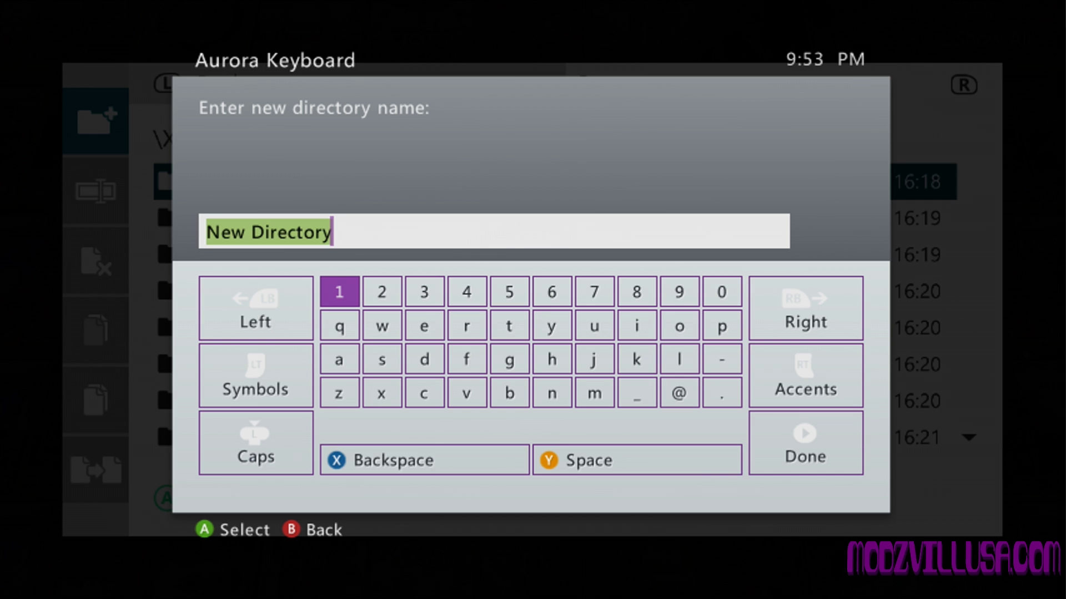
{"action": "key", "text": "BackSpace"}
Step: Name the new directory in Games 1cod and create it
{"action": "key", "text": "Down"}
{"action": "key", "text": "Down"}
{"action": "key", "text": "Right"}
{"action": "key", "text": "Right"}
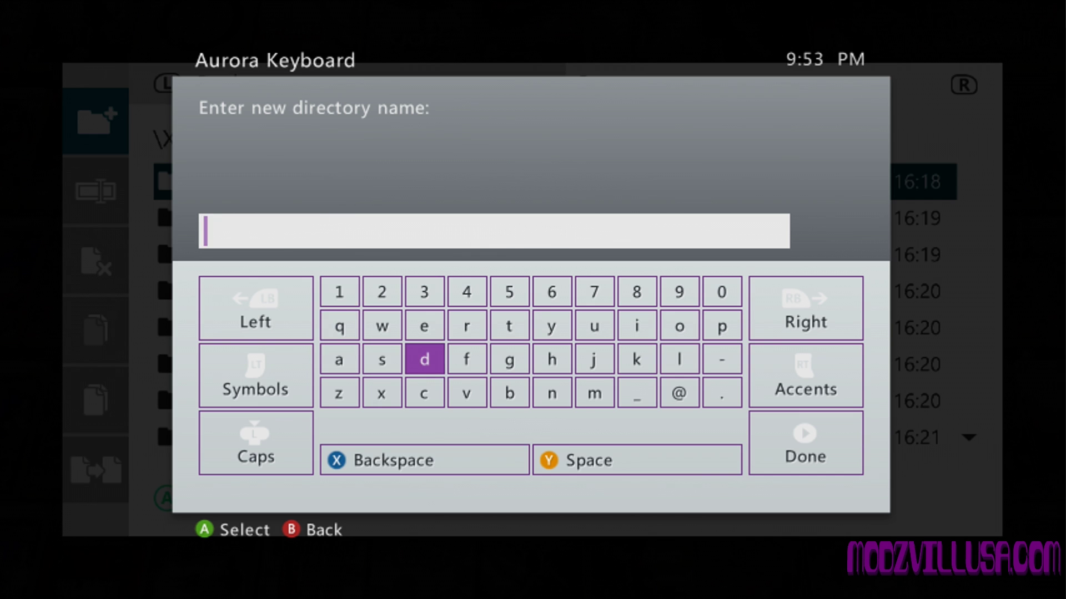
{"action": "key", "text": "Right"}
{"action": "key", "text": "Left"}
{"action": "key", "text": "Left"}
{"action": "key", "text": "Left"}
{"action": "key", "text": "Up"}
{"action": "key", "text": "Up"}
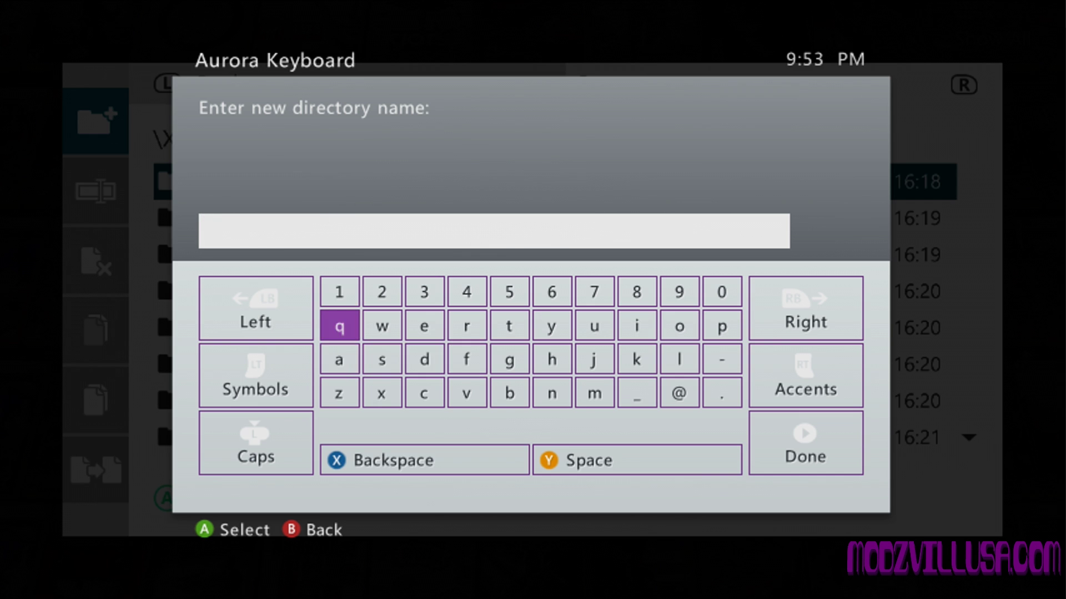
{"action": "type", "text": "1"}
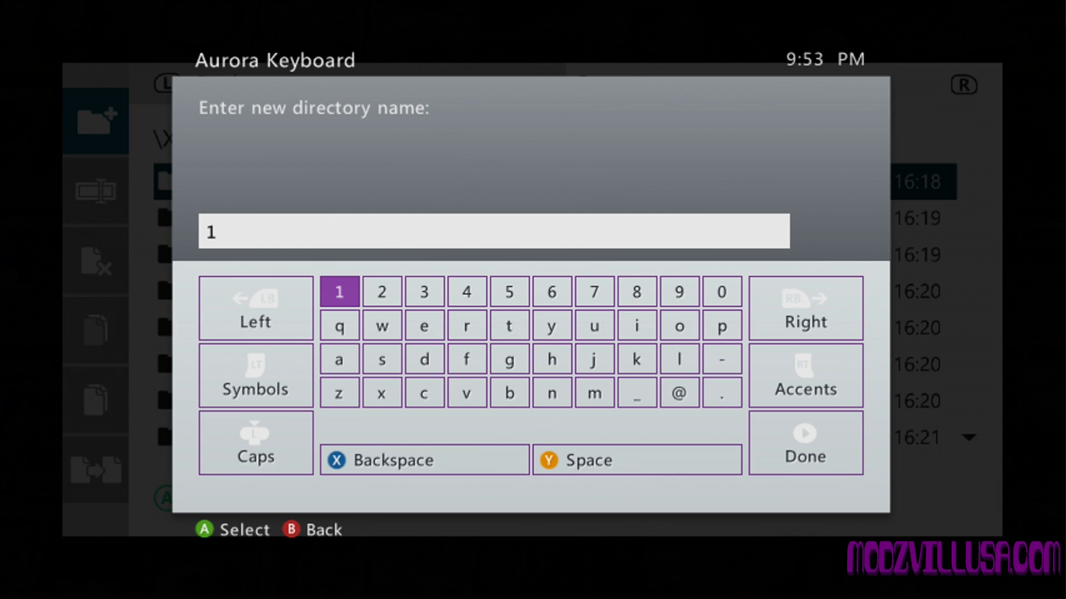
{"action": "key", "text": "Down"}
{"action": "key", "text": "Down"}
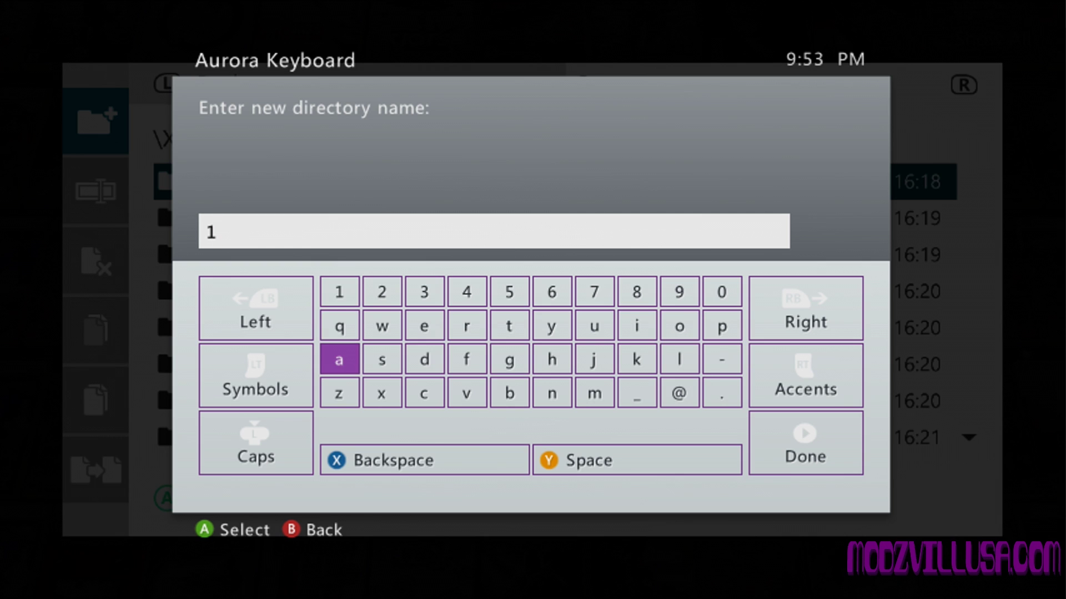
{"action": "key", "text": "Right"}
{"action": "key", "text": "Right"}
{"action": "key", "text": "Down"}
{"action": "type", "text": "c"}
{"action": "key", "text": "Right"}
{"action": "key", "text": "Right"}
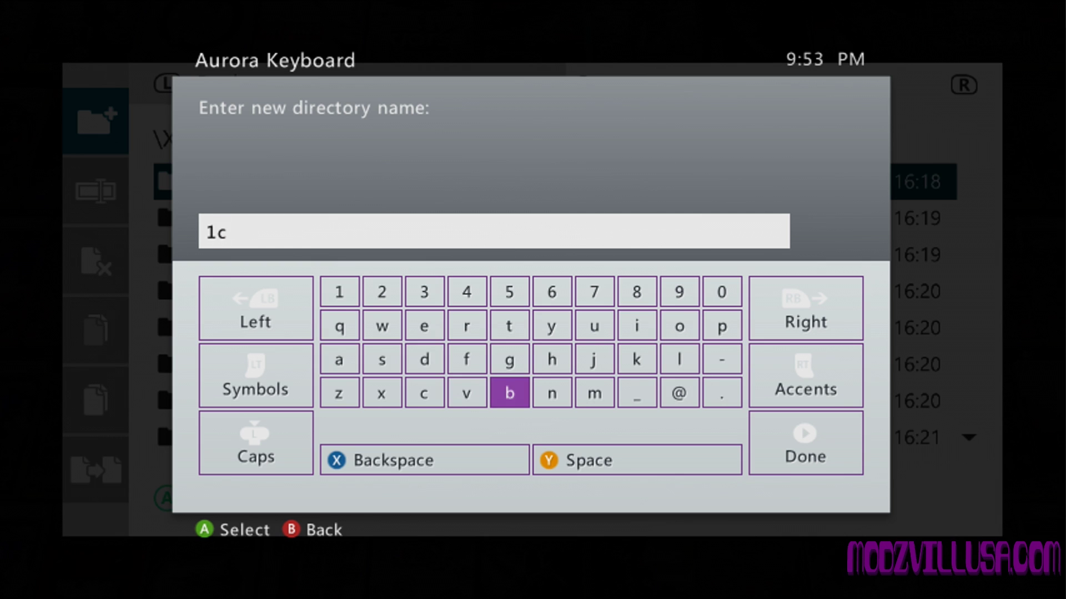
{"action": "key", "text": "Up"}
{"action": "key", "text": "Up"}
{"action": "key", "text": "Right"}
{"action": "key", "text": "Right"}
{"action": "type", "text": "o"}
{"action": "key", "text": "Down"}
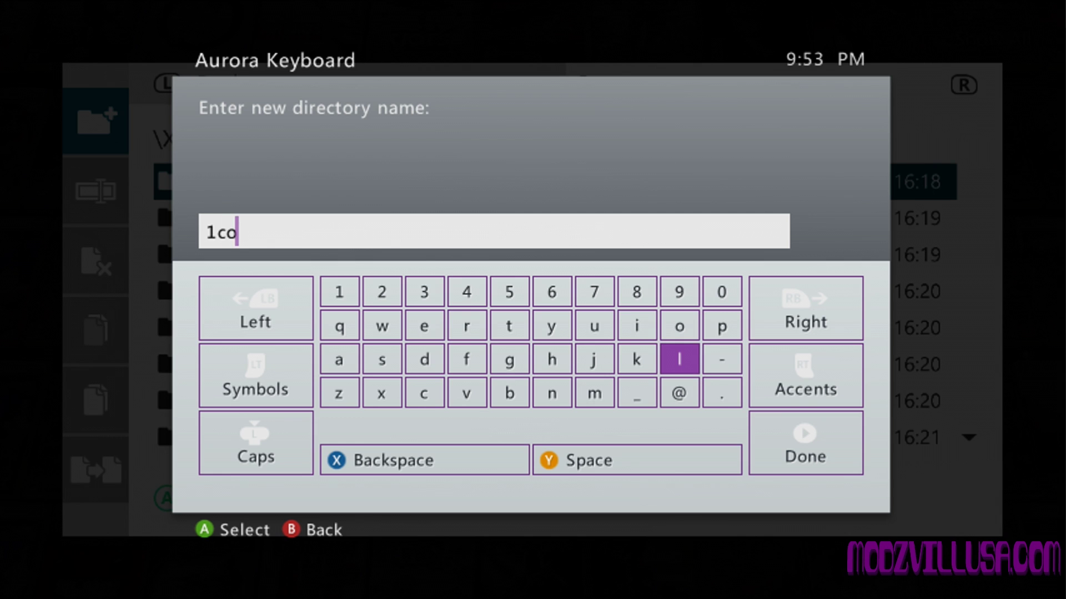
{"action": "key", "text": "Left"}
{"action": "key", "text": "Left"}
{"action": "key", "text": "Left"}
{"action": "key", "text": "Left"}
{"action": "key", "text": "Left"}
{"action": "key", "text": "Left"}
{"action": "type", "text": "d"}
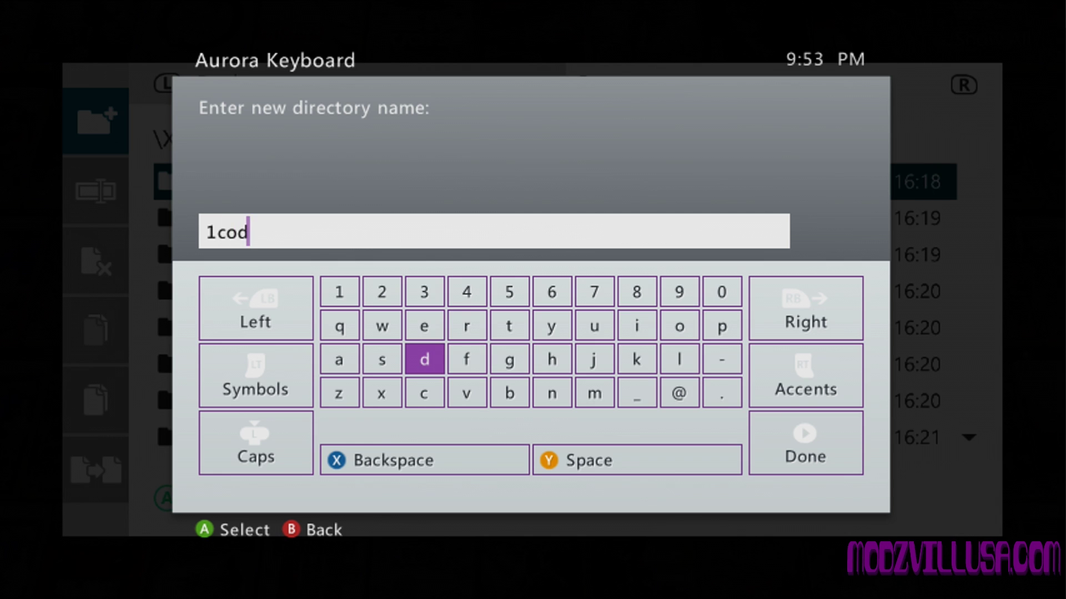
{"action": "key", "text": "Return"}
{"action": "key", "text": "Return"}
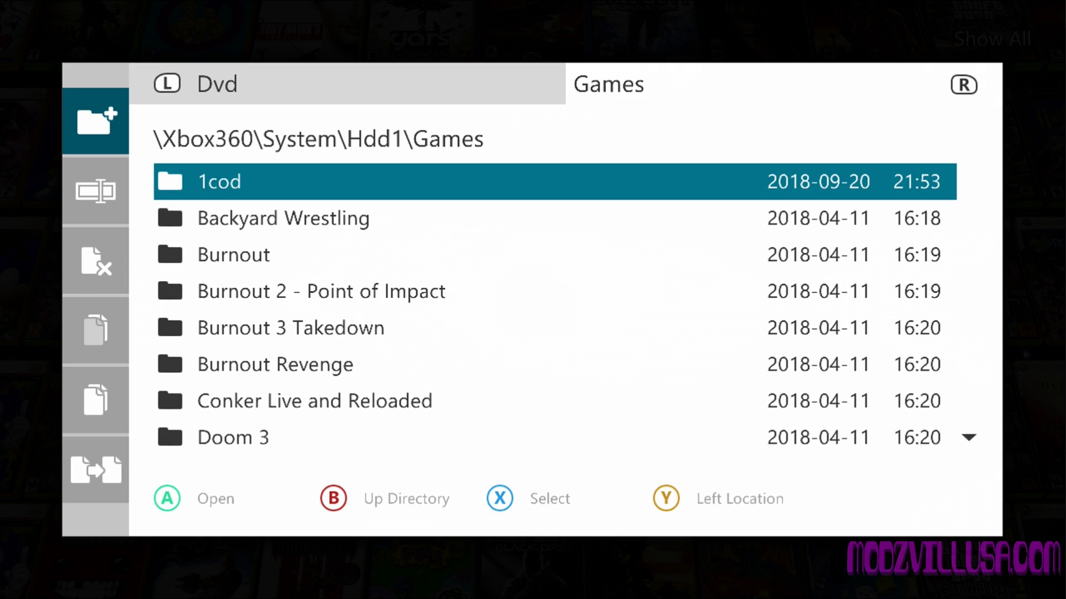
Step: Open the 1cod folder and paste all the copied Dvd files into it, accepting the paste confirmation
{"action": "key", "text": "Return"}
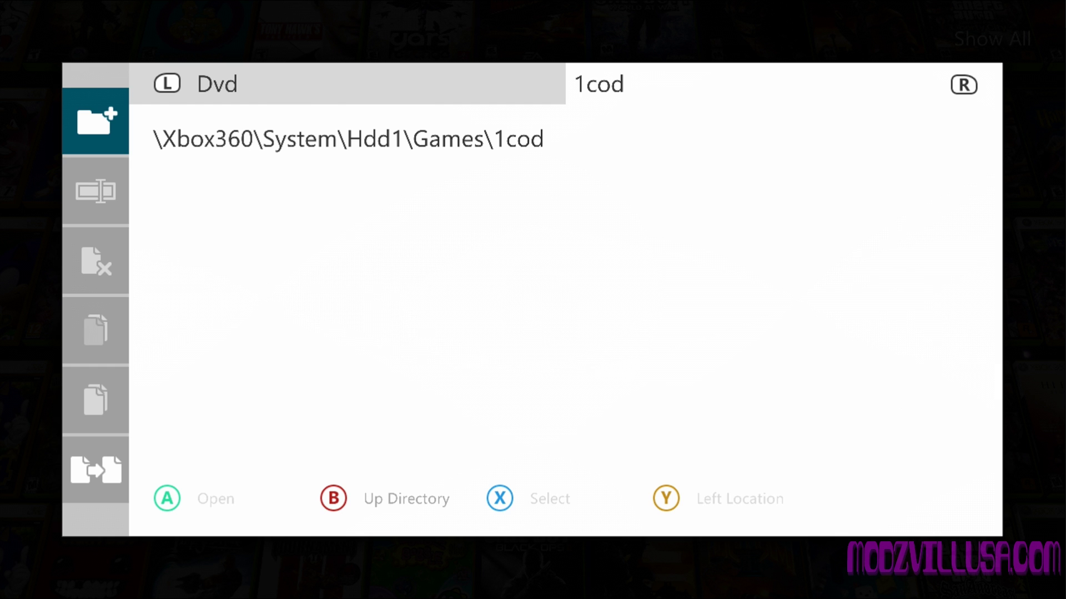
{"action": "key", "text": "Down"}
{"action": "key", "text": "Down"}
{"action": "key", "text": "Down"}
{"action": "key", "text": "Down"}
{"action": "key", "text": "Down"}
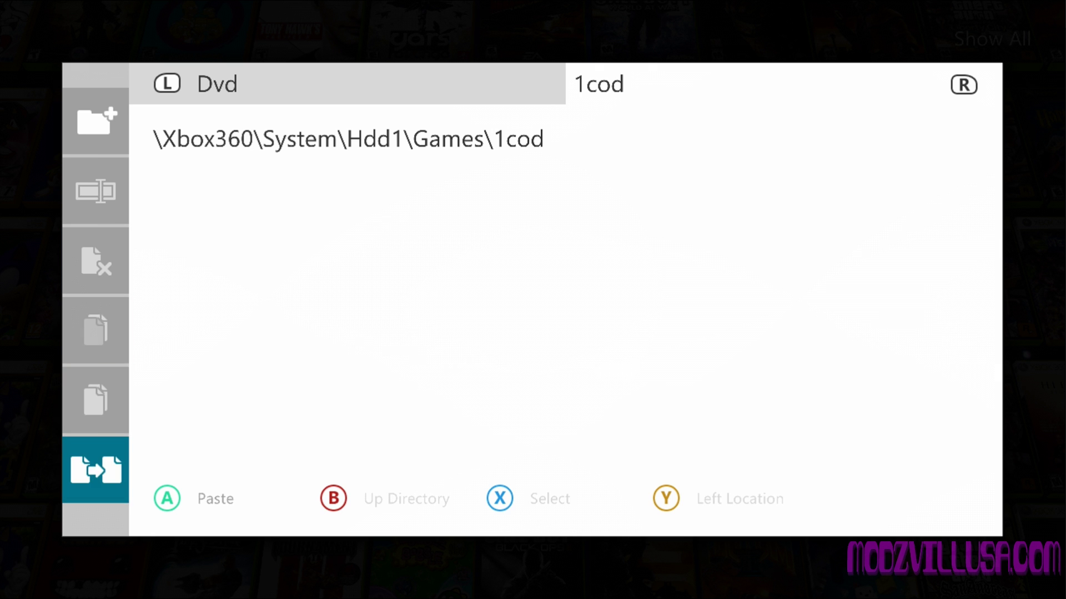
{"action": "key", "text": "Return"}
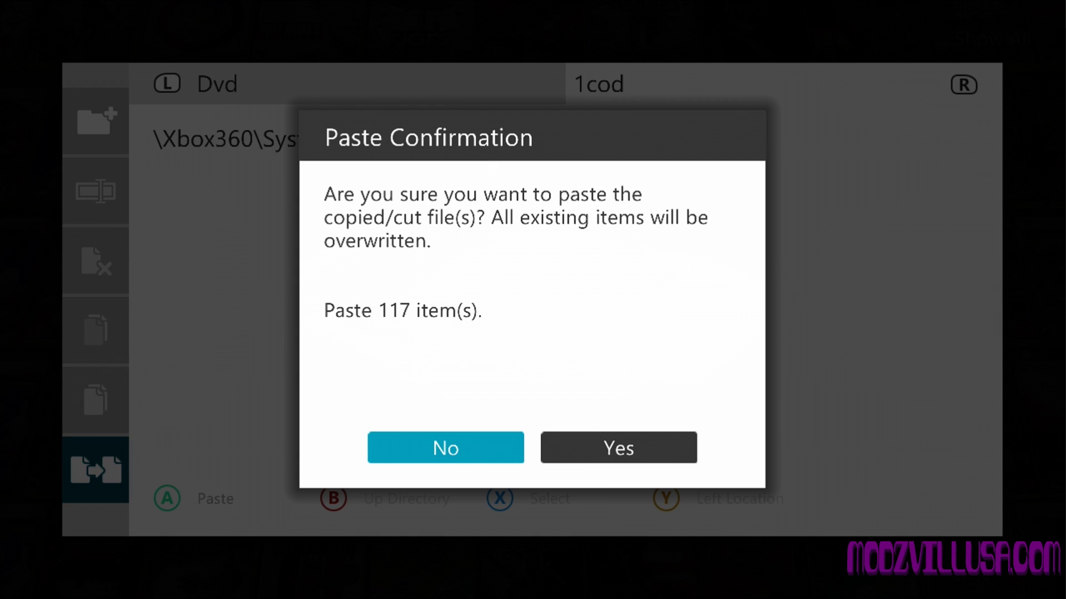
{"action": "key", "text": "Right"}
{"action": "key", "text": "Return"}
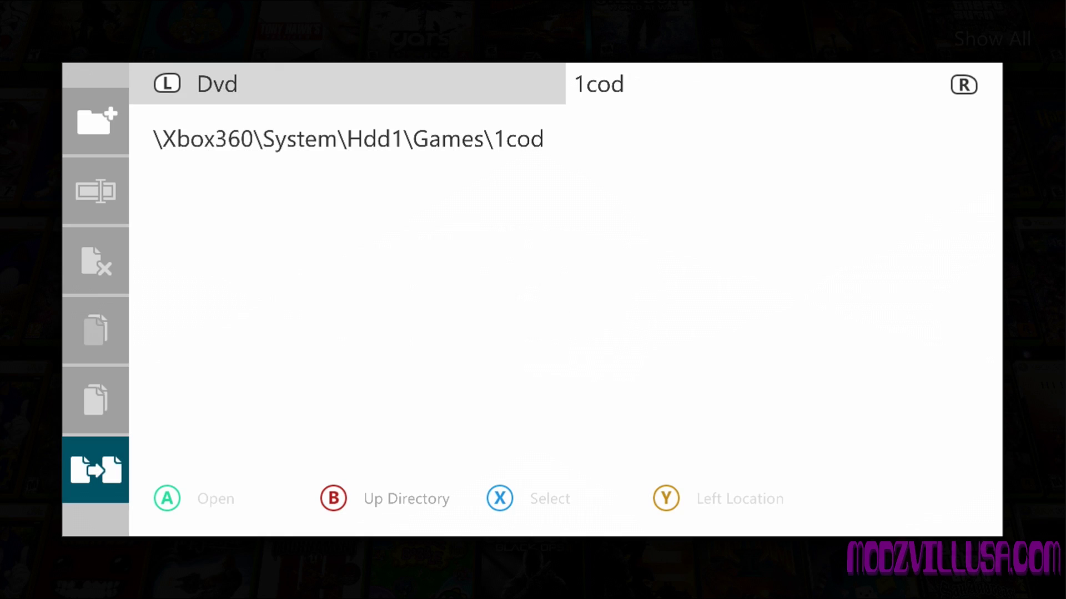
Step: Back out of the 1cod folder through Games and Hdd1, and leave the file manager for the game library
{"action": "key", "text": "BackSpace"}
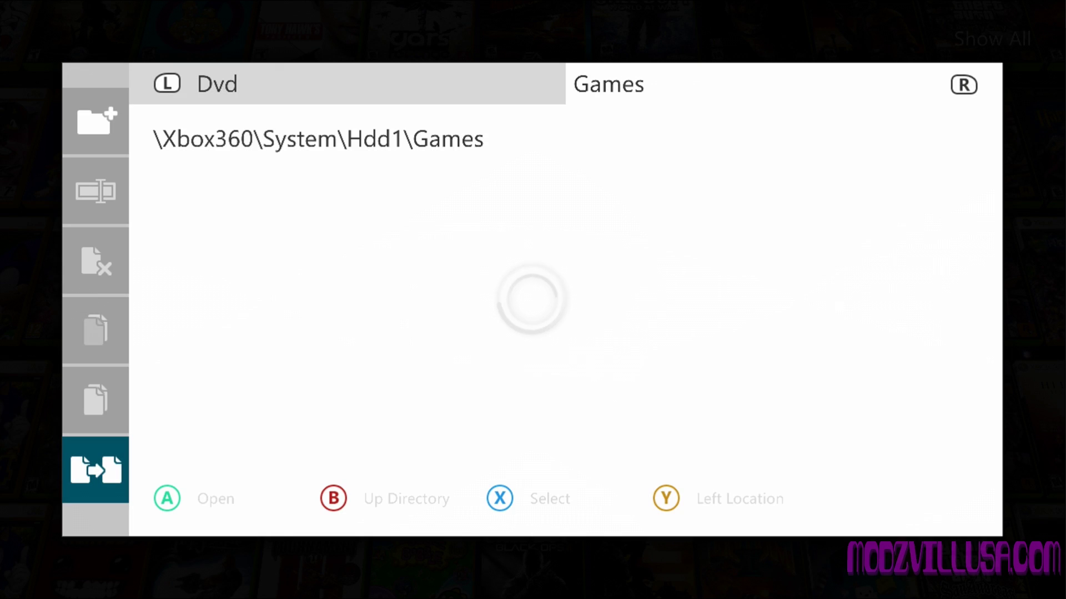
{"action": "key", "text": "BackSpace"}
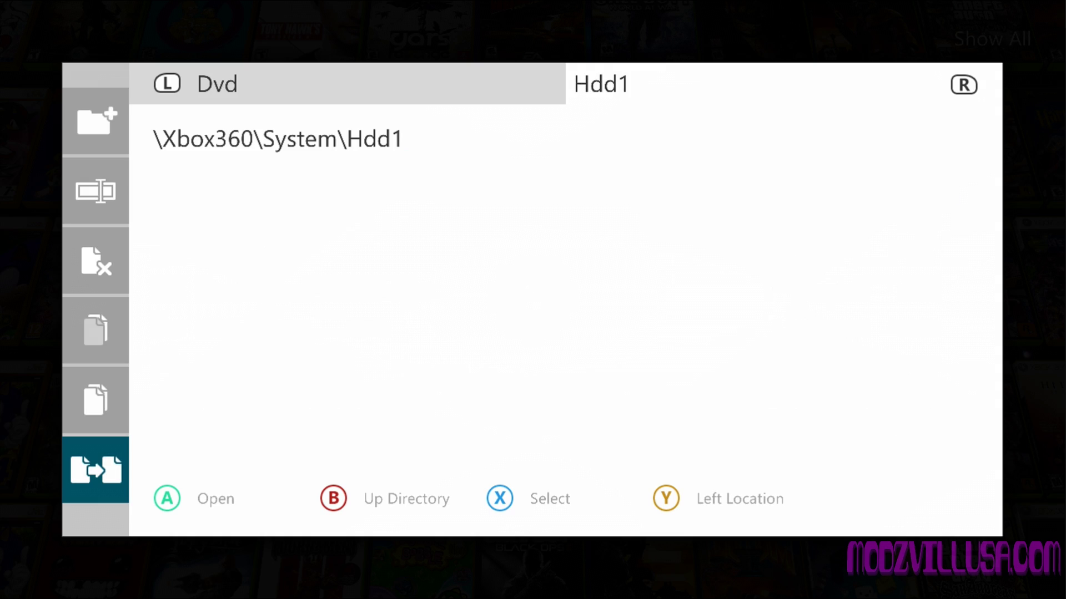
{"action": "key", "text": "BackSpace"}
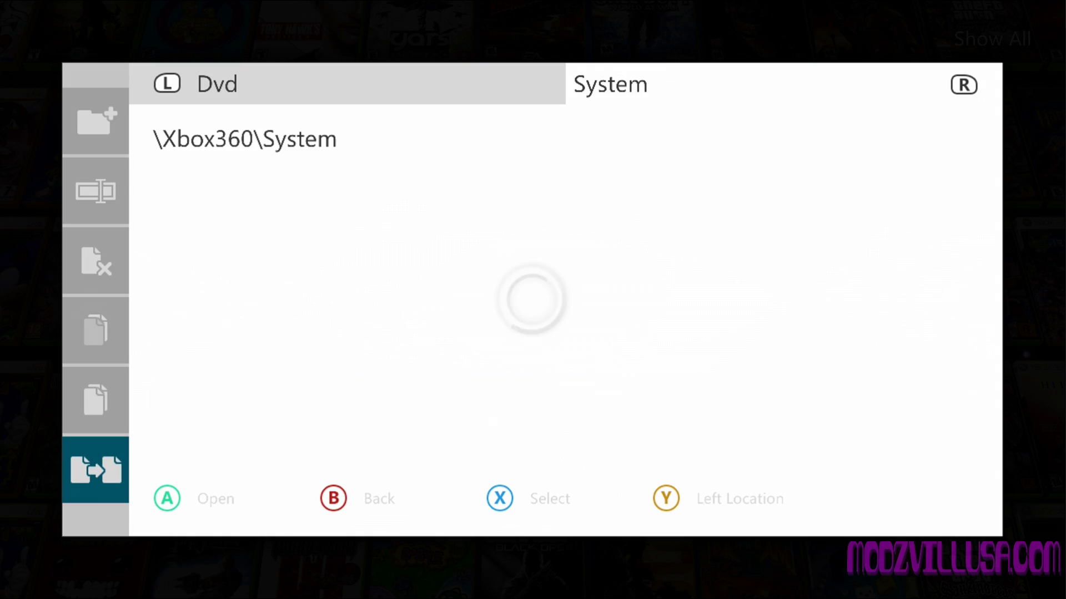
{"action": "key", "text": "BackSpace"}
{"action": "key", "text": "BackSpace"}
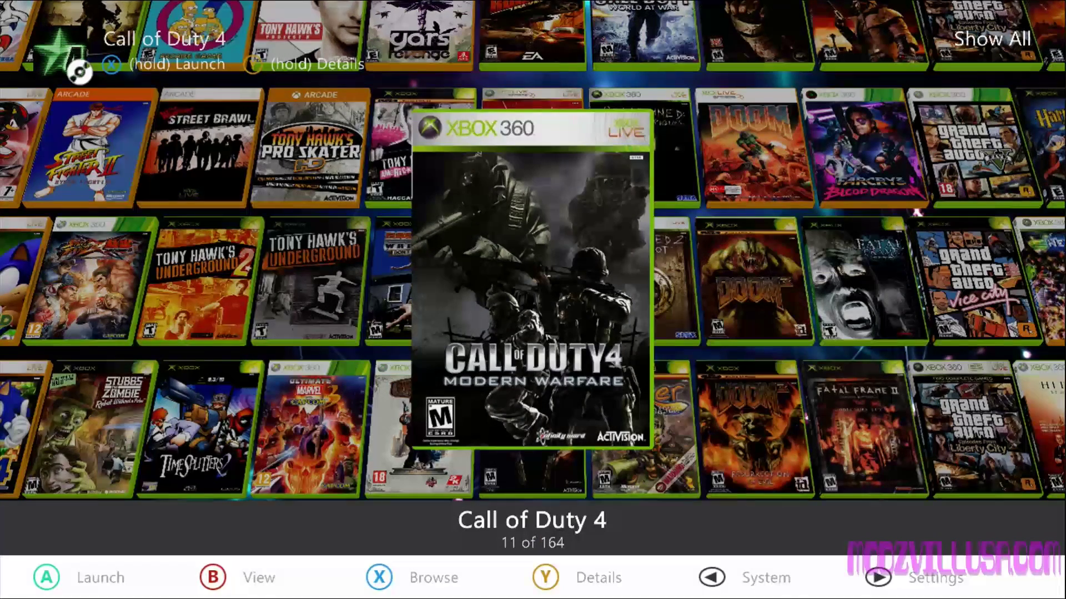
{"action": "key", "text": "Return"}
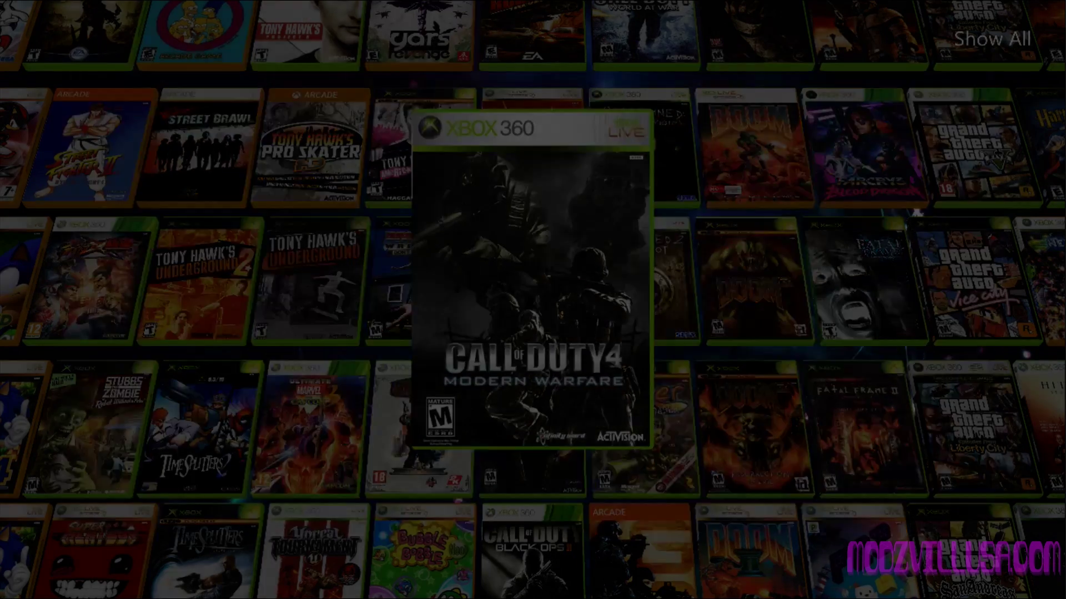
{"action": "key", "text": "Down"}
{"action": "key", "text": "Down"}
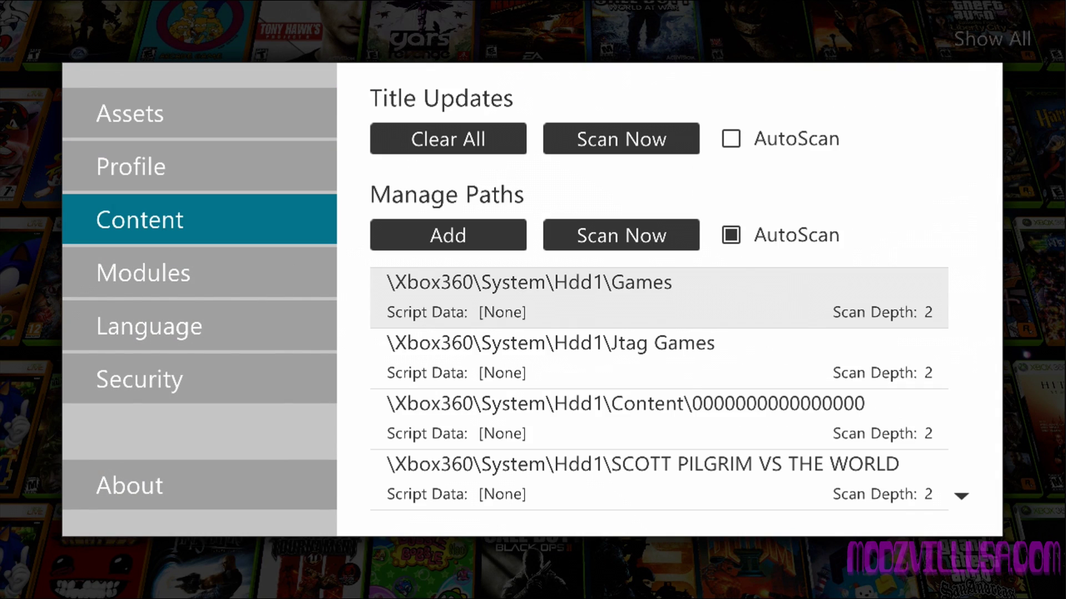
{"action": "key", "text": "Down"}
{"action": "key", "text": "Right"}
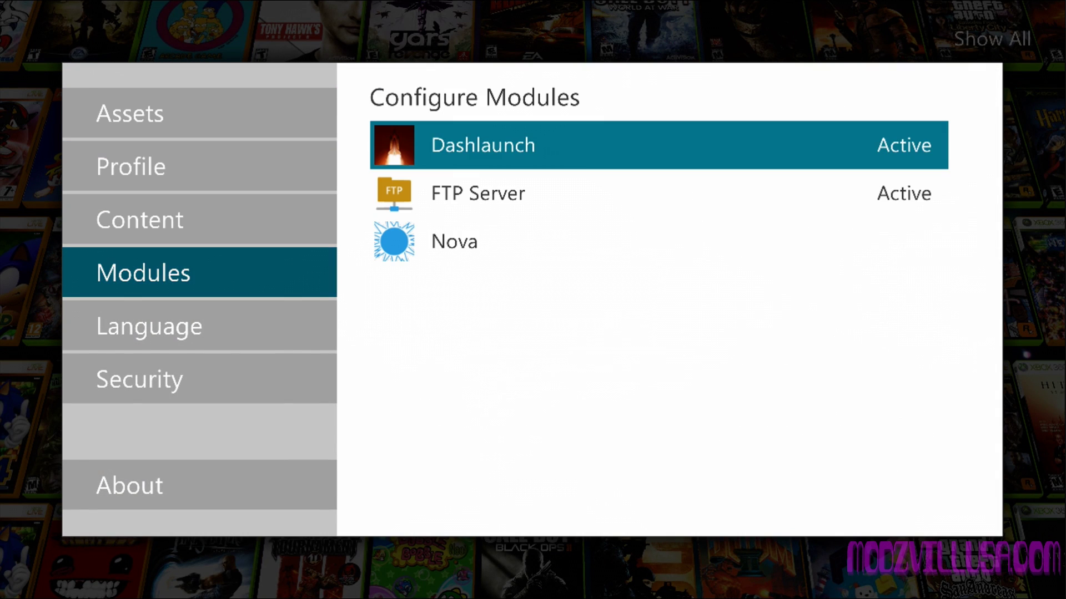
{"action": "key", "text": "Down"}
{"action": "key", "text": "Down"}
{"action": "key", "text": "Up"}
{"action": "key", "text": "Up"}
{"action": "key", "text": "Escape"}
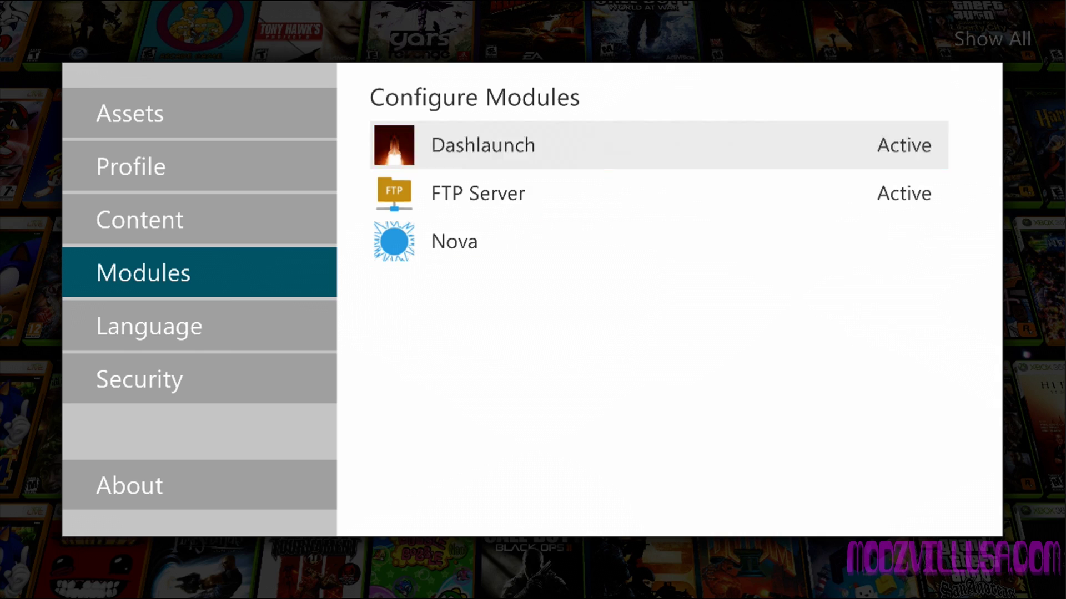
{"action": "key", "text": "BackSpace"}
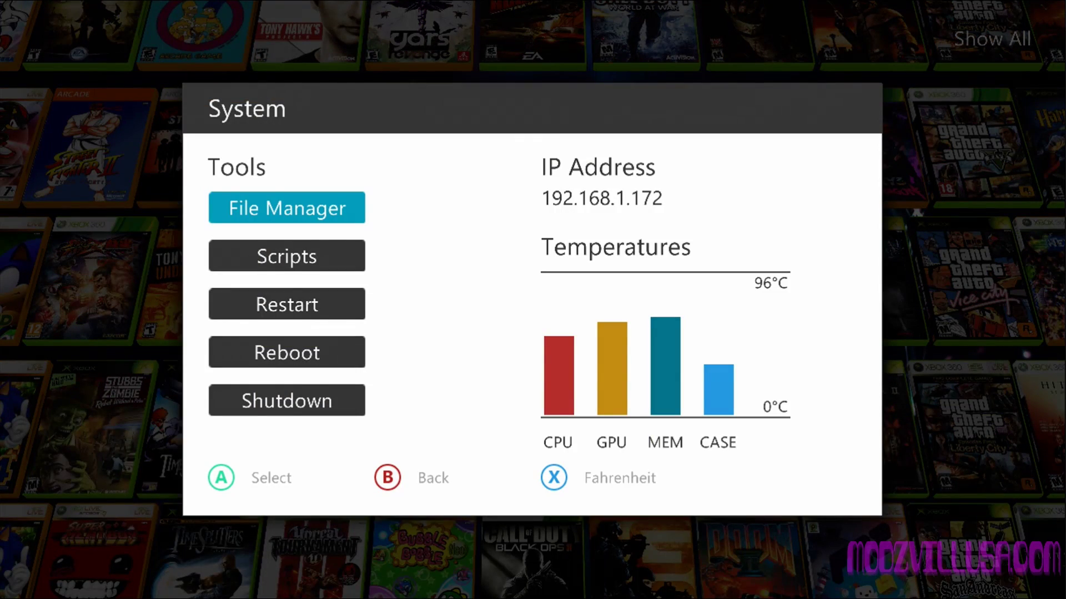
Step: Open the system's scripts list and launch Aurora Repo Browser
{"action": "key", "text": "Down"}
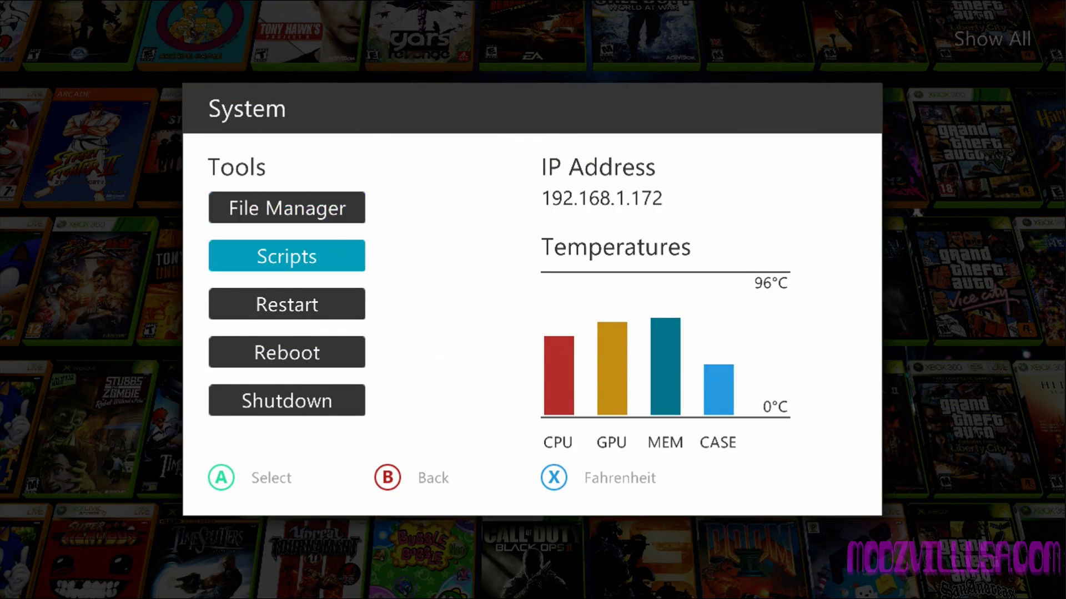
{"action": "key", "text": "Return"}
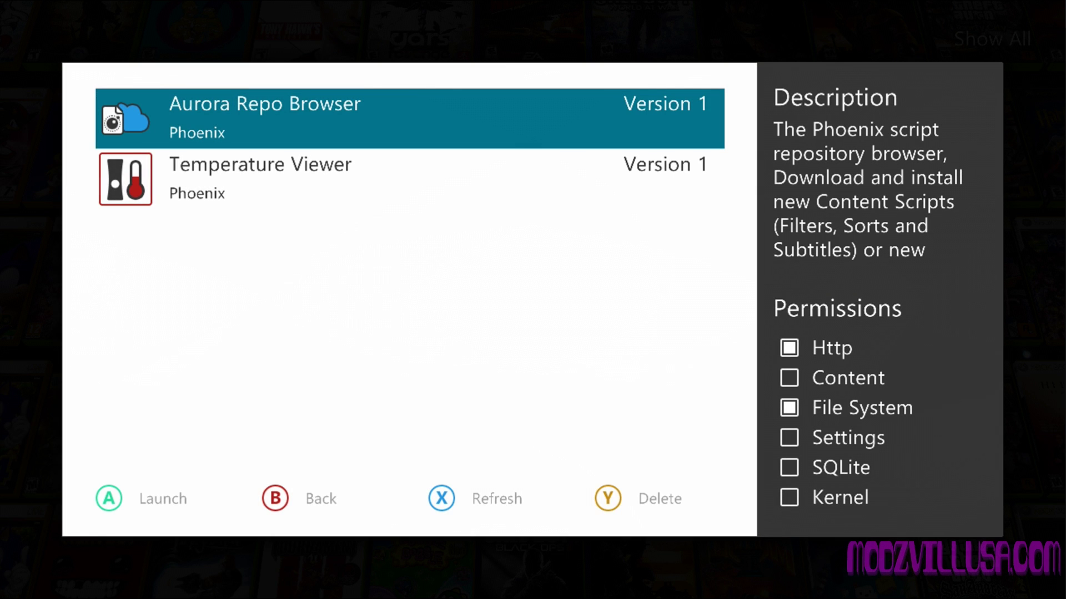
{"action": "key", "text": "Down"}
{"action": "key", "text": "Up"}
{"action": "key", "text": "Return"}
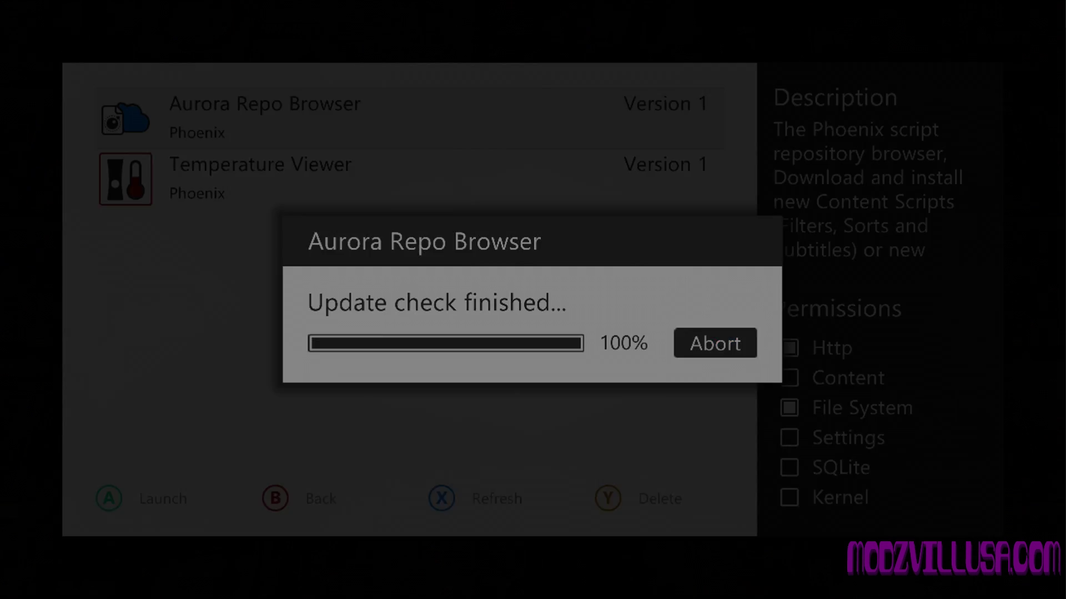
Step: Open the Utility Scripts category in Aurora Repo Browser
{"action": "key", "text": "Down"}
{"action": "key", "text": "Down"}
{"action": "key", "text": "Down"}
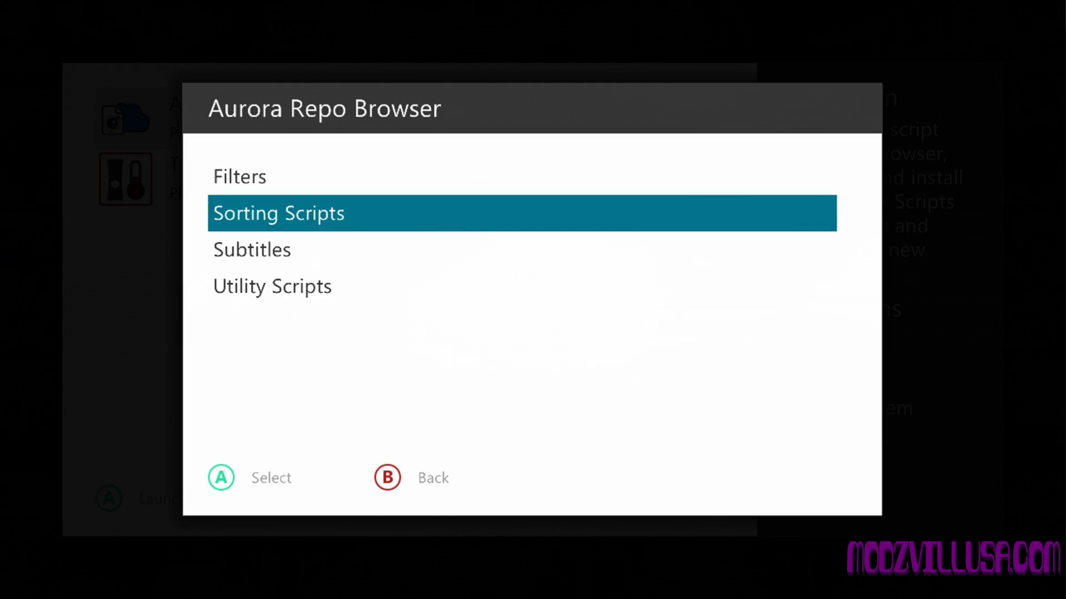
{"action": "key", "text": "Return"}
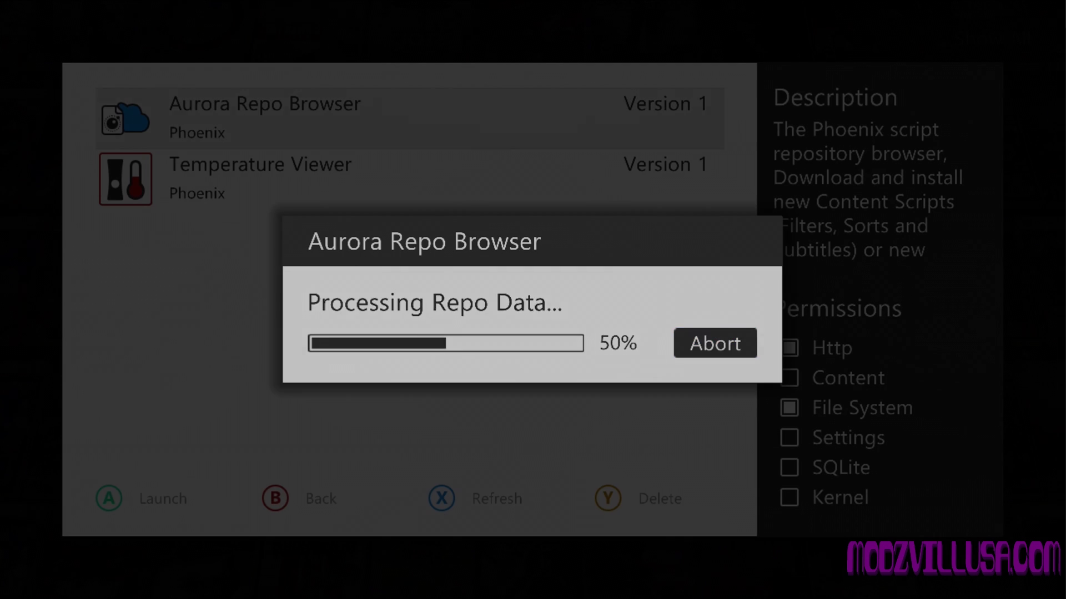
Step: Look through the downloadable utility scripts in the repository for a disc installer
{"action": "key", "text": "Down"}
{"action": "key", "text": "Down"}
{"action": "key", "text": "Down"}
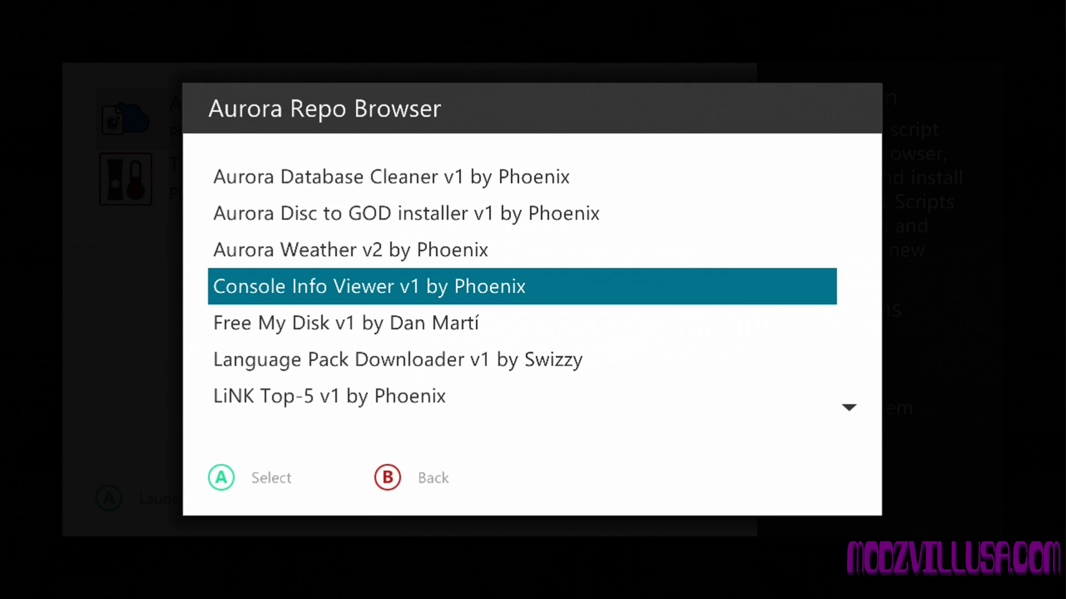
{"action": "key", "text": "Up"}
{"action": "key", "text": "Up"}
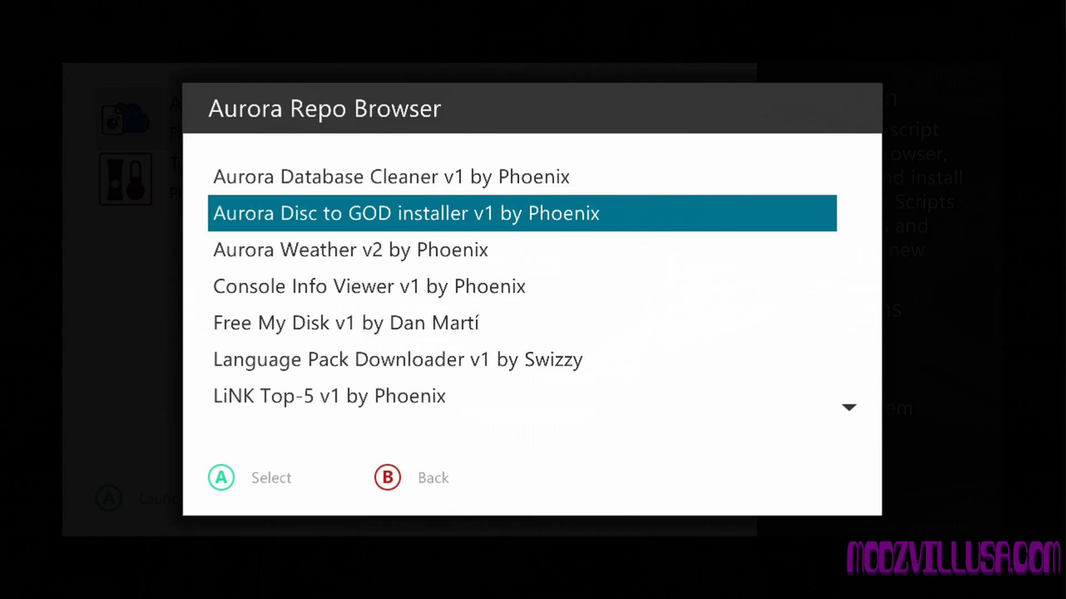
{"action": "key", "text": "Down"}
{"action": "key", "text": "Down"}
{"action": "key", "text": "Down"}
{"action": "key", "text": "Down"}
{"action": "key", "text": "Down"}
{"action": "key", "text": "Down"}
{"action": "key", "text": "Down"}
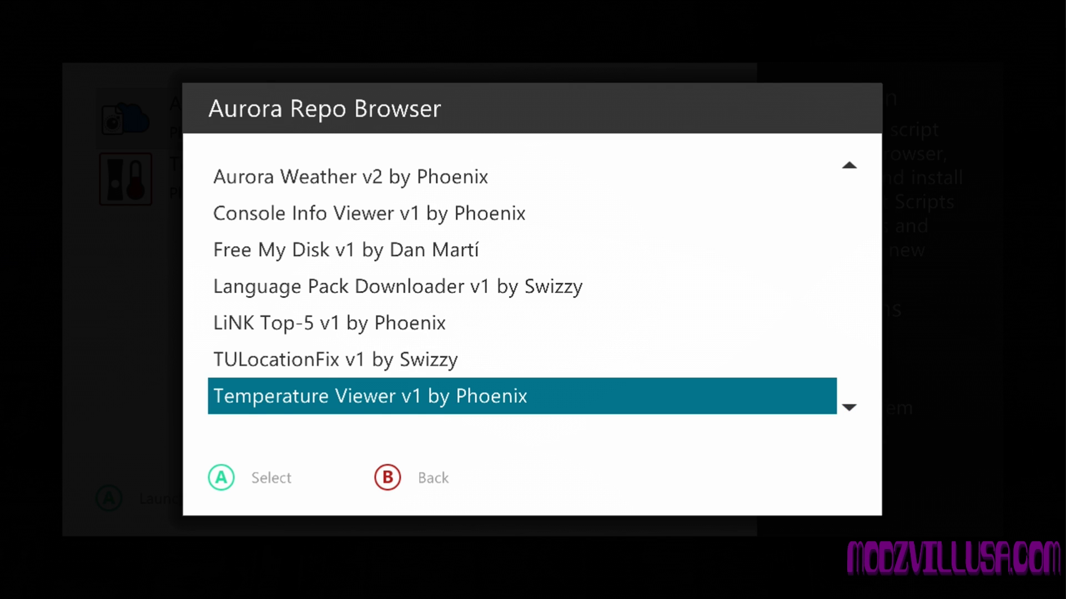
{"action": "key", "text": "Down"}
{"action": "key", "text": "Up"}
{"action": "key", "text": "Up"}
{"action": "key", "text": "Up"}
{"action": "key", "text": "Up"}
{"action": "key", "text": "Up"}
{"action": "key", "text": "Up"}
{"action": "key", "text": "Up"}
{"action": "key", "text": "Up"}
{"action": "key", "text": "Up"}
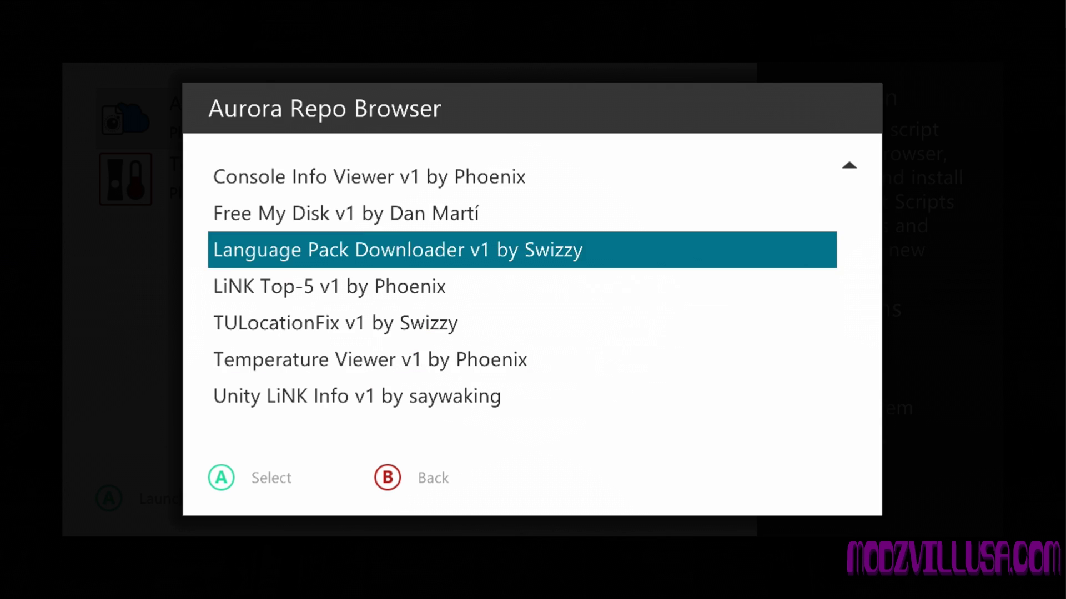
Step: Select the Aurora Disc to GOD installer v1 utility script and confirm its installation
{"action": "key", "text": "Down"}
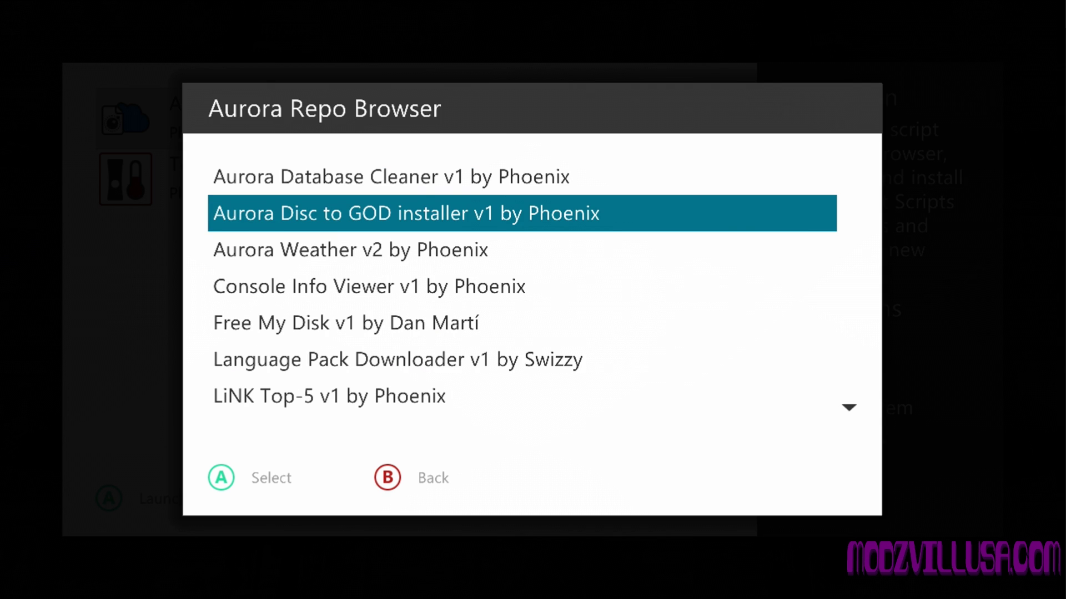
{"action": "key", "text": "Return"}
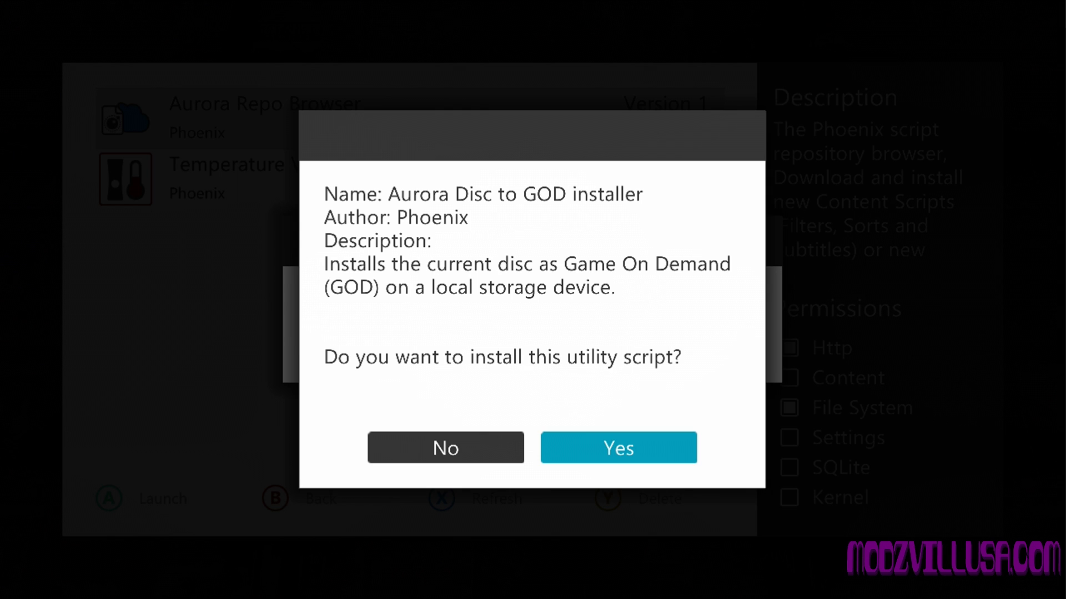
{"action": "key", "text": "Left"}
{"action": "key", "text": "Right"}
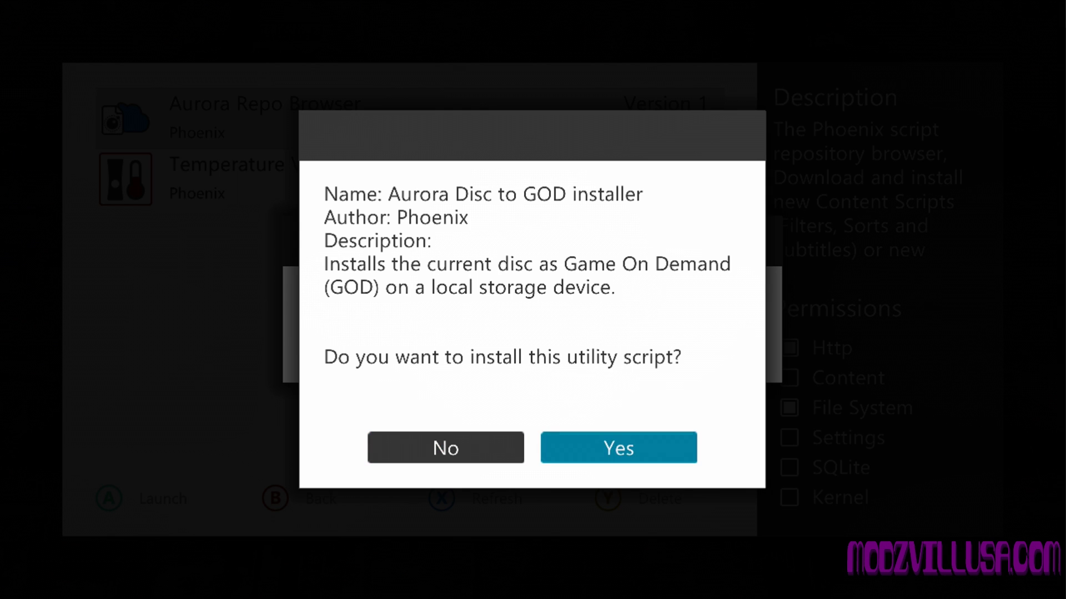
{"action": "key", "text": "Return"}
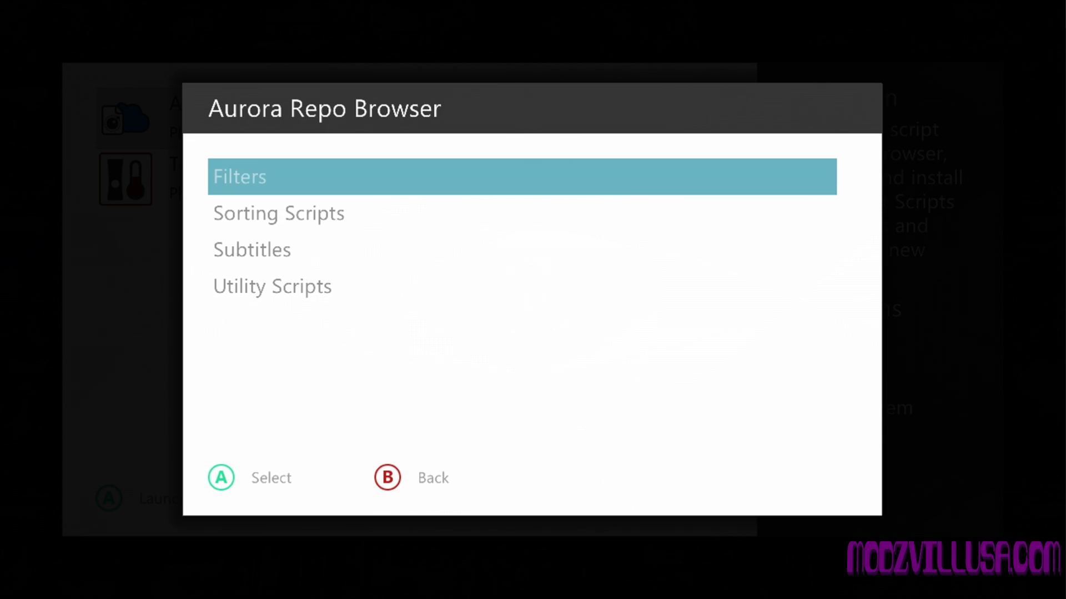
Step: Close the repo browser and launch the Aurora Disc to GOD installer from the scripts list
{"action": "key", "text": "Escape"}
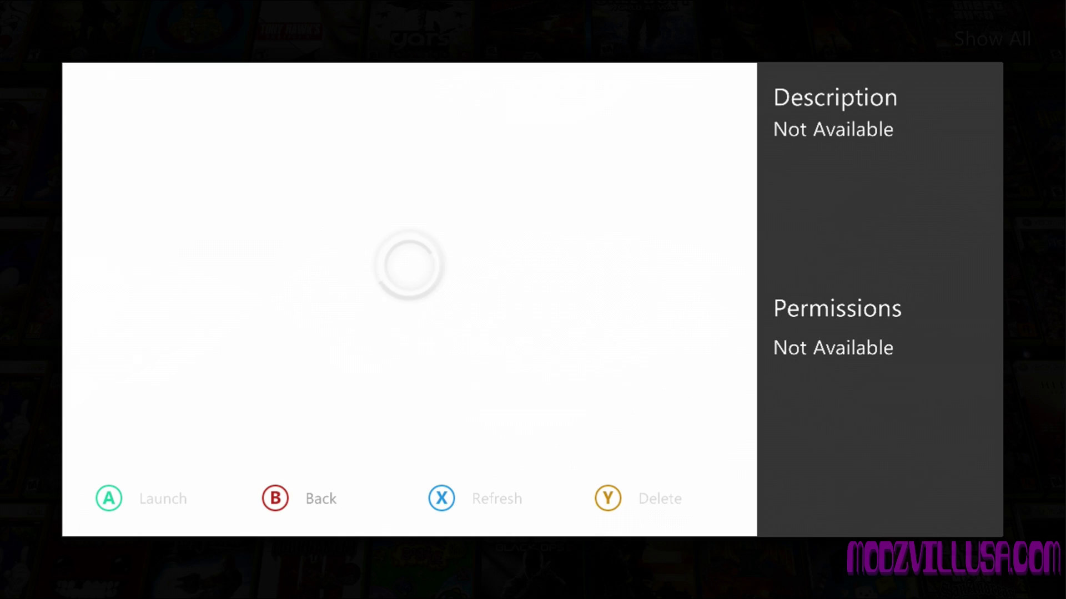
{"action": "key", "text": "Down"}
{"action": "key", "text": "Up"}
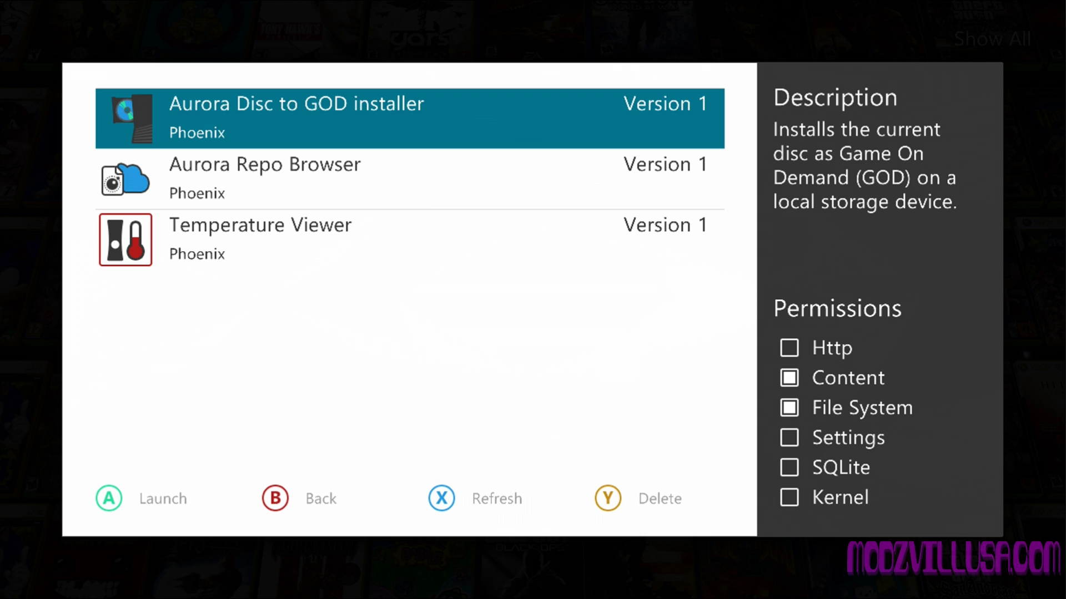
{"action": "key", "text": "Return"}
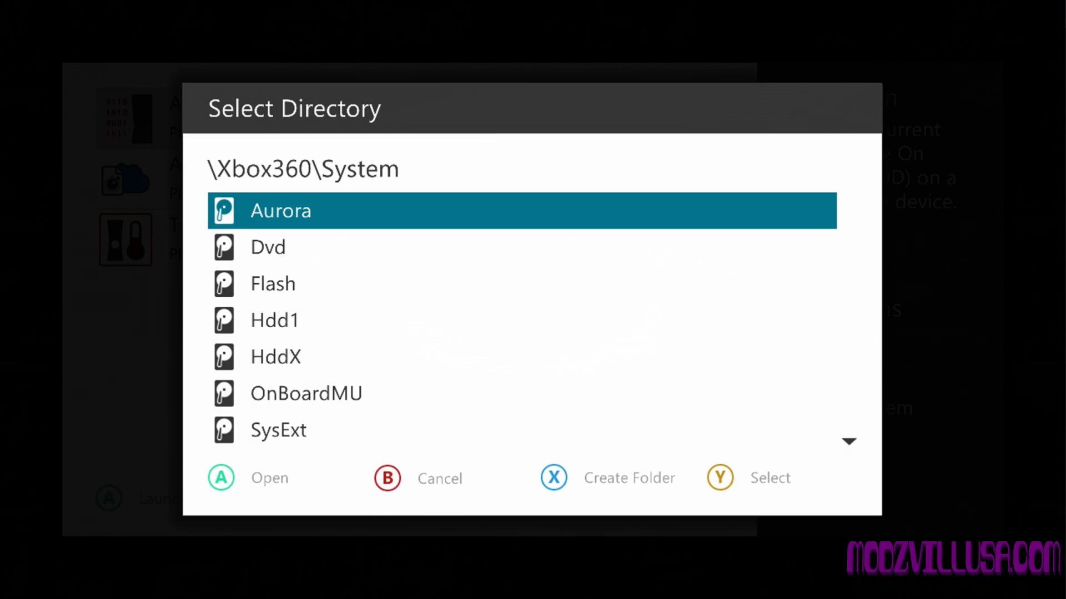
Step: Open the Hdd1 drive when choosing the directory for the GOD install
{"action": "key", "text": "Down"}
{"action": "key", "text": "Down"}
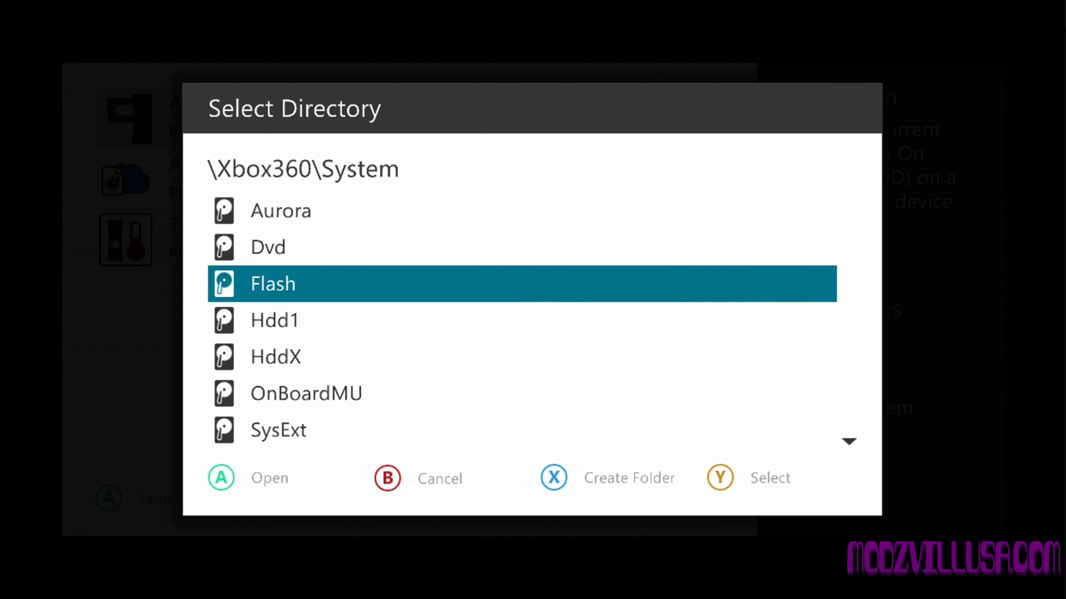
{"action": "key", "text": "Up"}
{"action": "key", "text": "Up"}
{"action": "key", "text": "Down"}
{"action": "key", "text": "Down"}
{"action": "key", "text": "Down"}
{"action": "key", "text": "Down"}
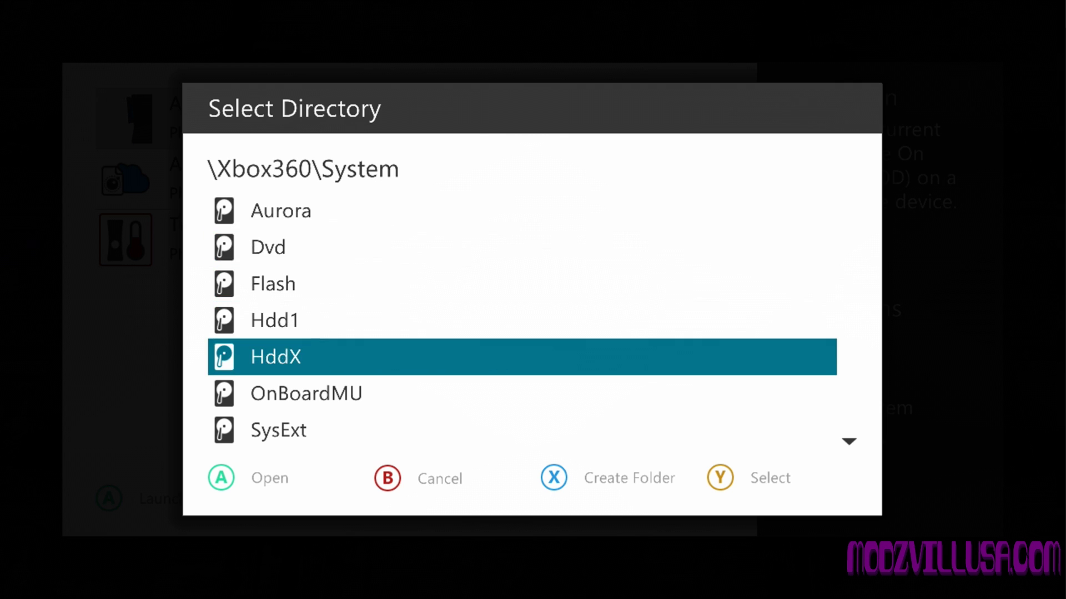
{"action": "key", "text": "Up"}
{"action": "key", "text": "Up"}
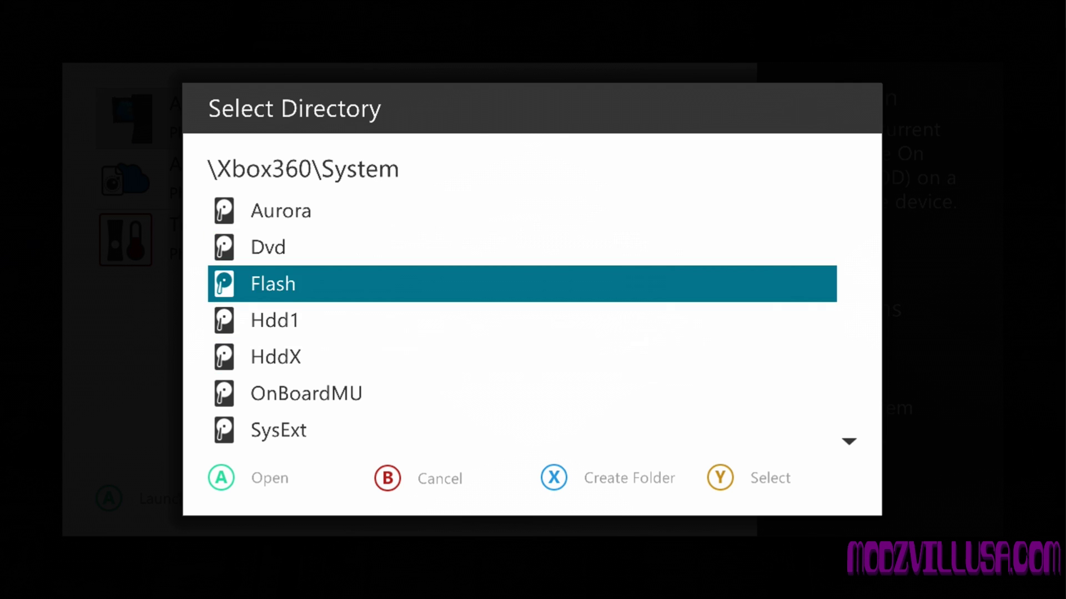
{"action": "key", "text": "Down"}
{"action": "key", "text": "Down"}
{"action": "key", "text": "Up"}
{"action": "key", "text": "Return"}
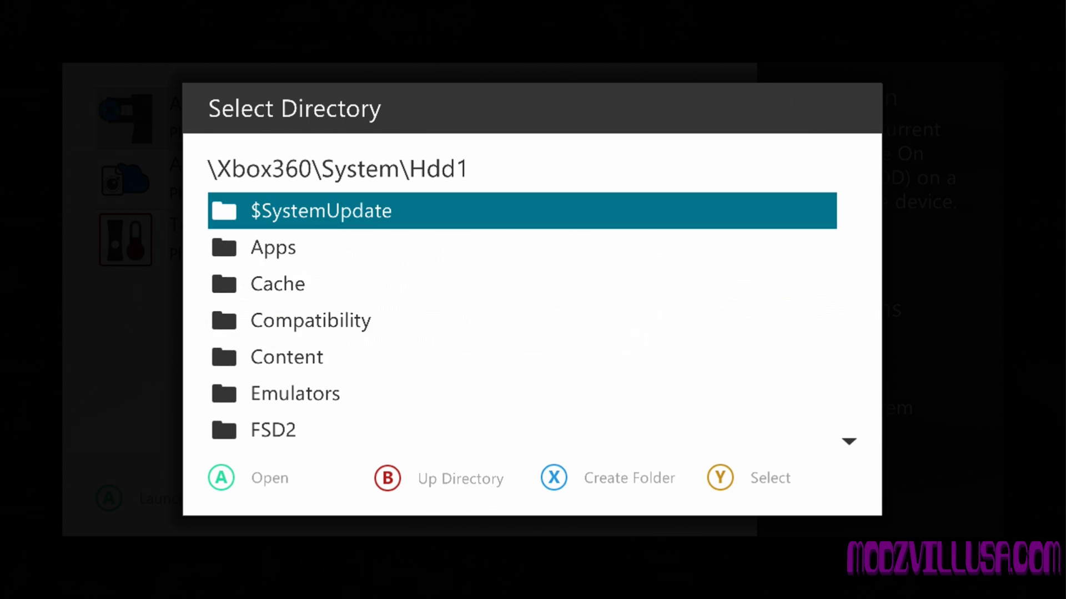
Step: Open the Games folder on Hdd1 as the parent location for the GOD install
{"action": "key", "text": "Down"}
{"action": "key", "text": "Down"}
{"action": "key", "text": "Down"}
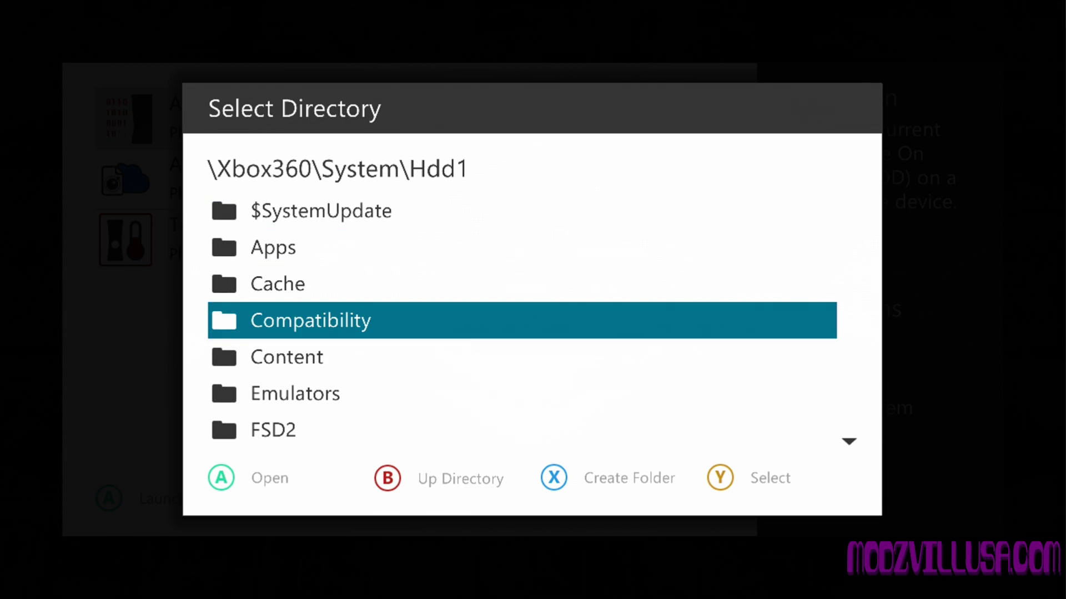
{"action": "key", "text": "Down"}
{"action": "key", "text": "Down"}
{"action": "key", "text": "Down"}
{"action": "key", "text": "Down"}
{"action": "key", "text": "Down"}
{"action": "key", "text": "Up"}
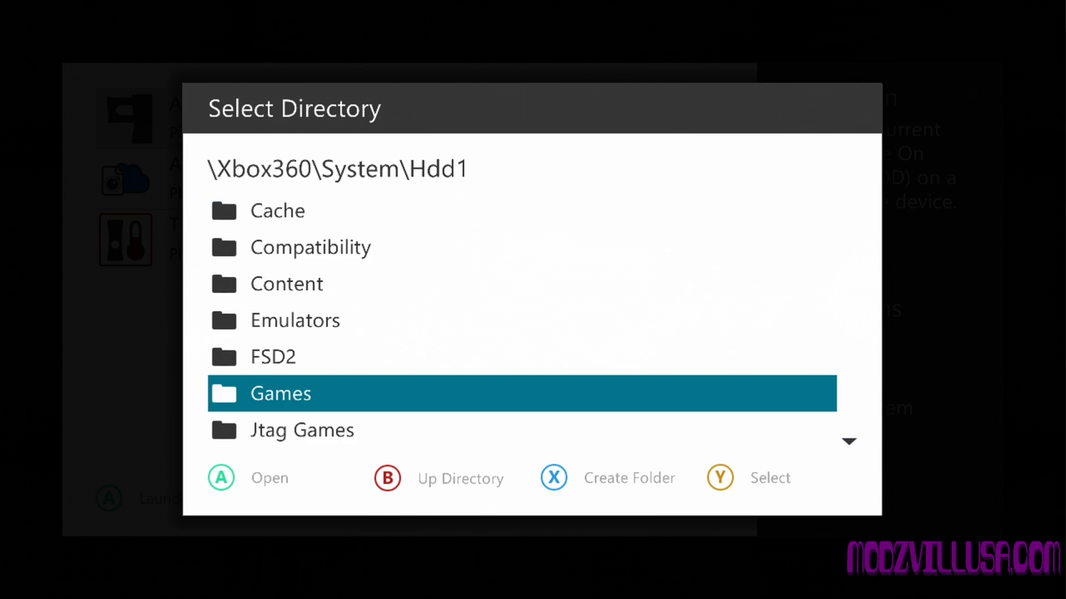
{"action": "key", "text": "Return"}
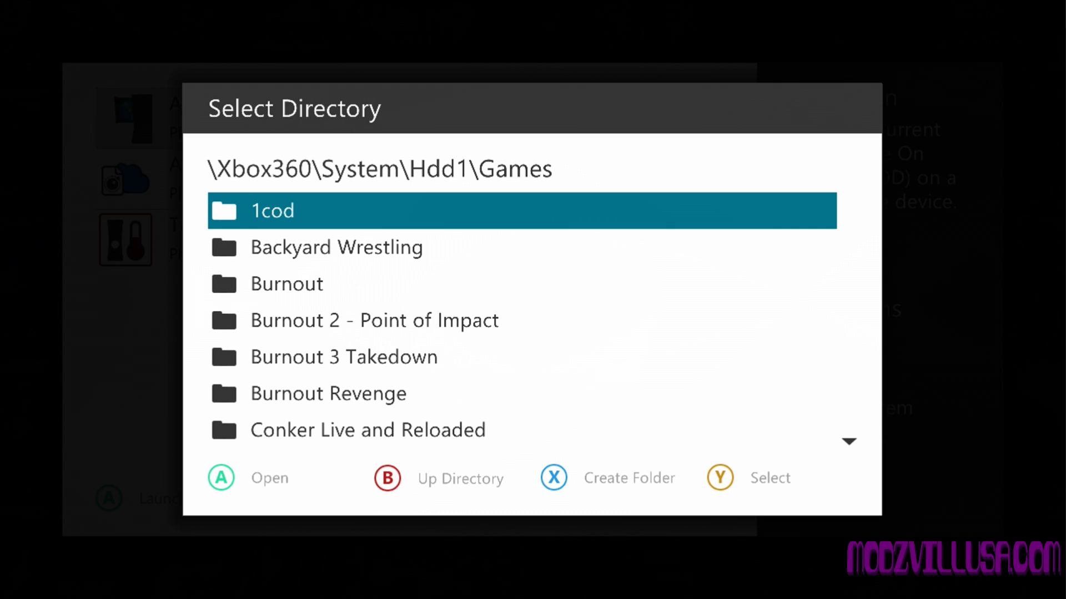
Step: Select the 1cod folder as the install directory and agree to create the content directories, starting the disc transfer
{"action": "key", "text": "y"}
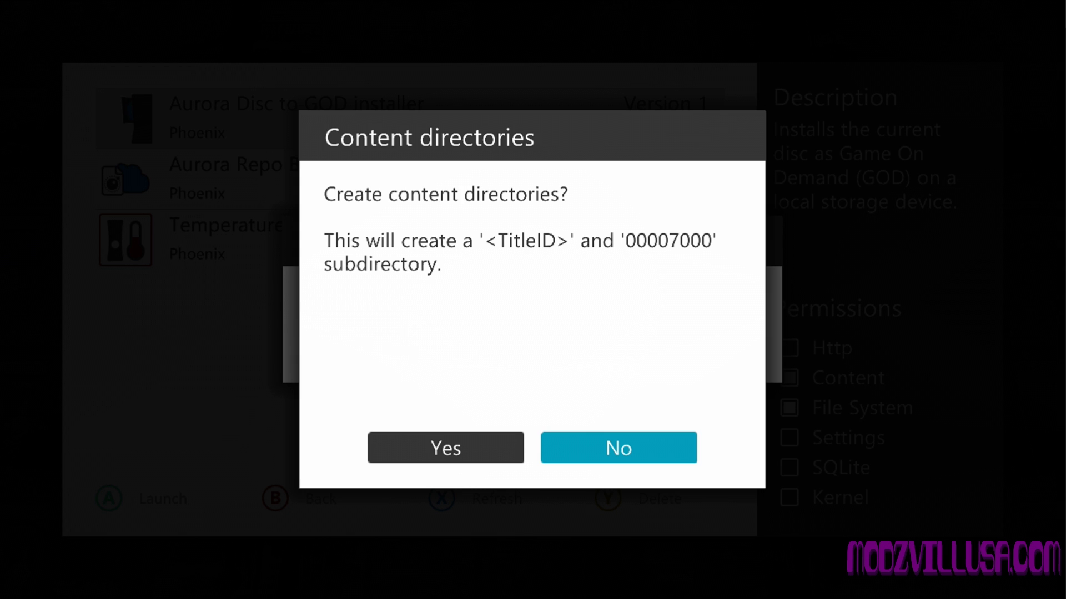
{"action": "key", "text": "Left"}
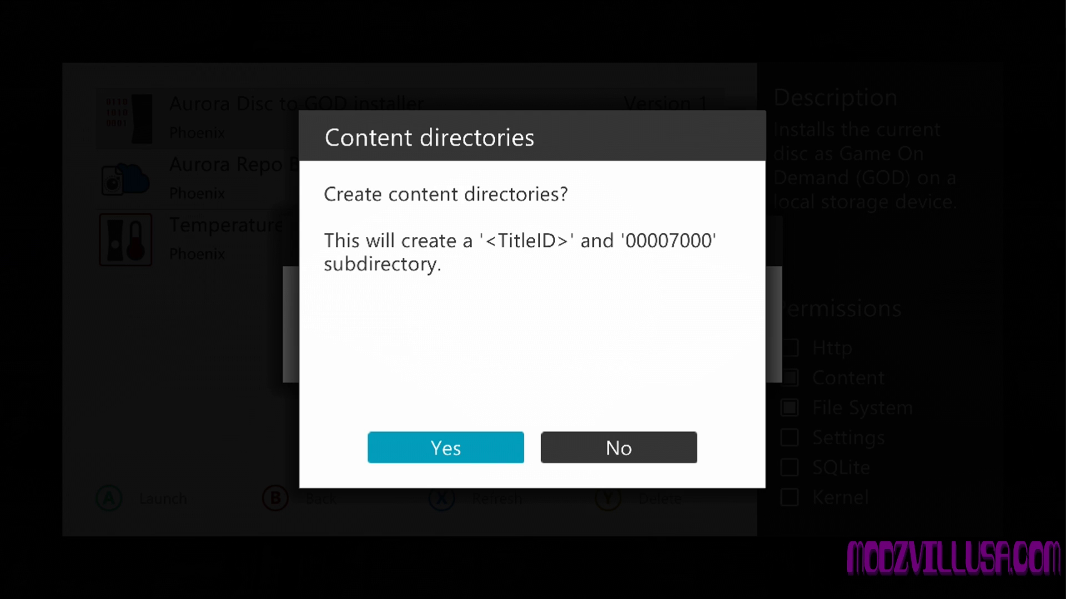
{"action": "key", "text": "Return"}
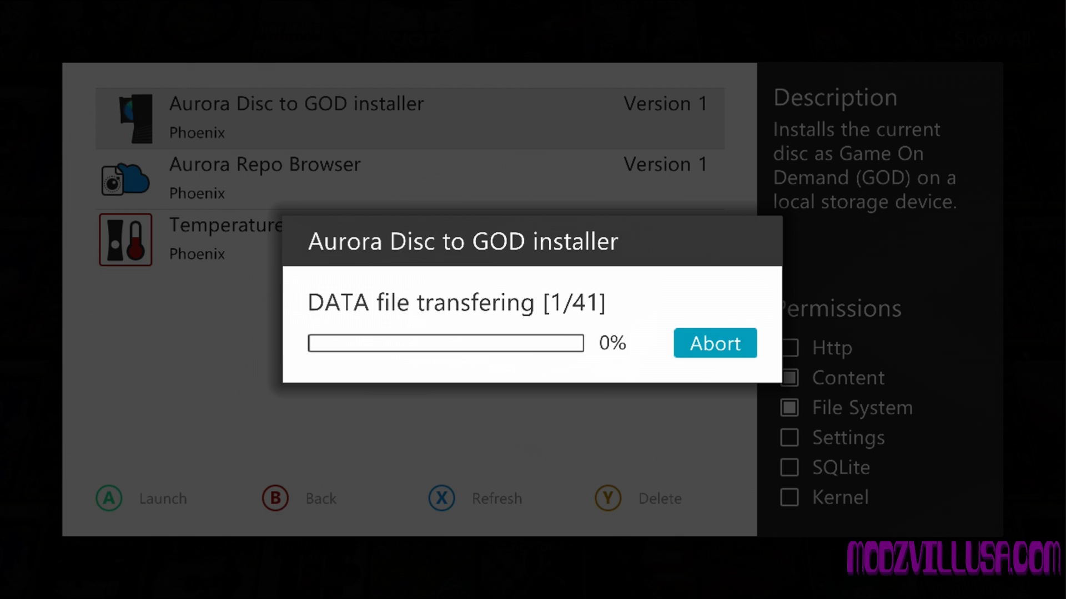
Step: Abort the GOD disc transfer, declining the cleanup of files and directories, and return to the game library
{"action": "key", "text": "Return"}
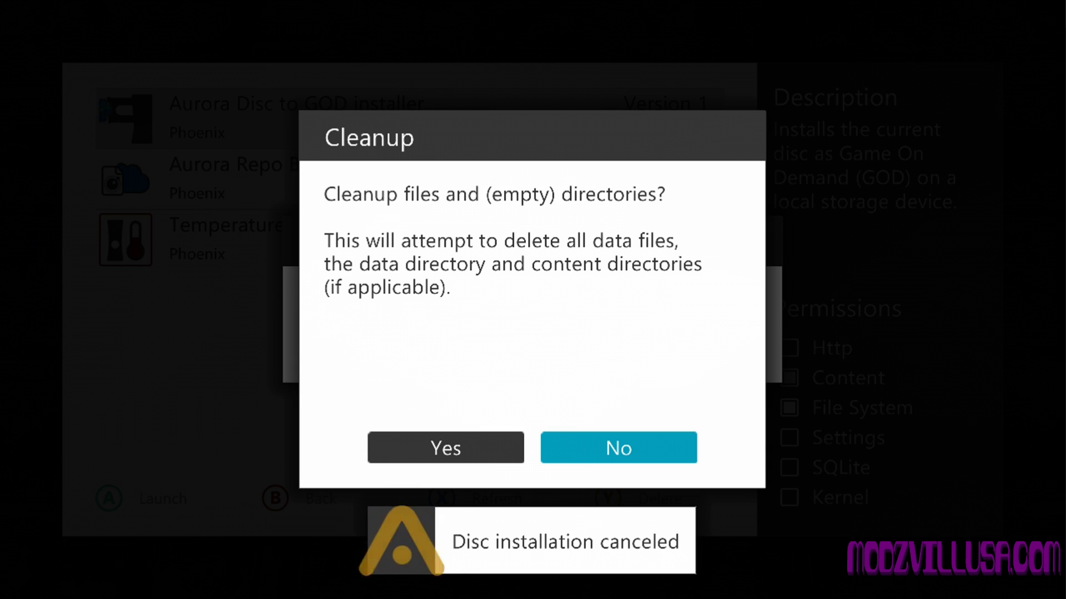
{"action": "key", "text": "Left"}
{"action": "key", "text": "Right"}
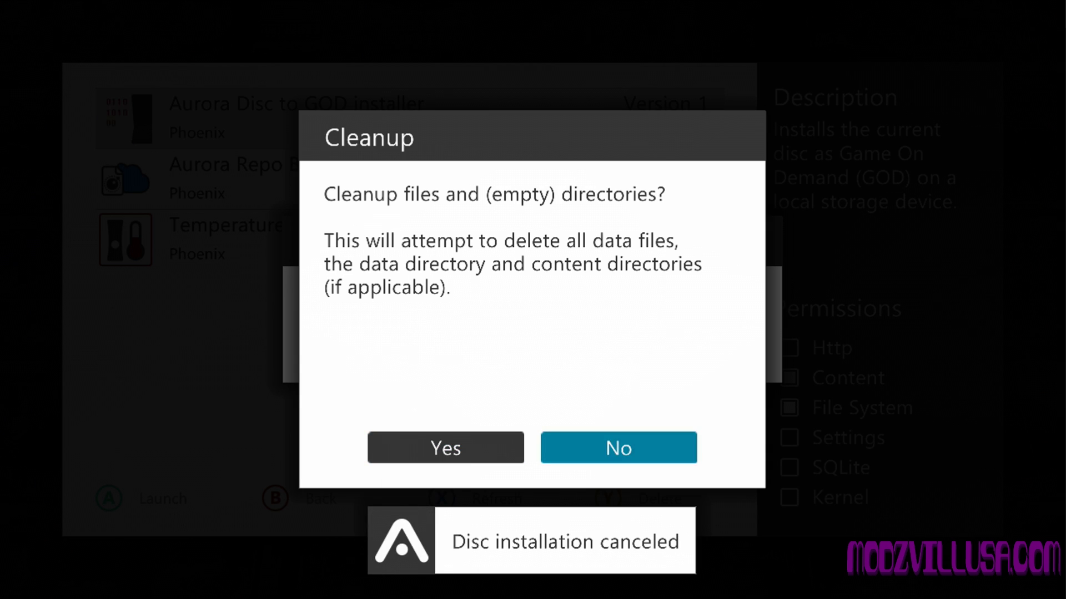
{"action": "key", "text": "Return"}
{"action": "key", "text": "Escape"}
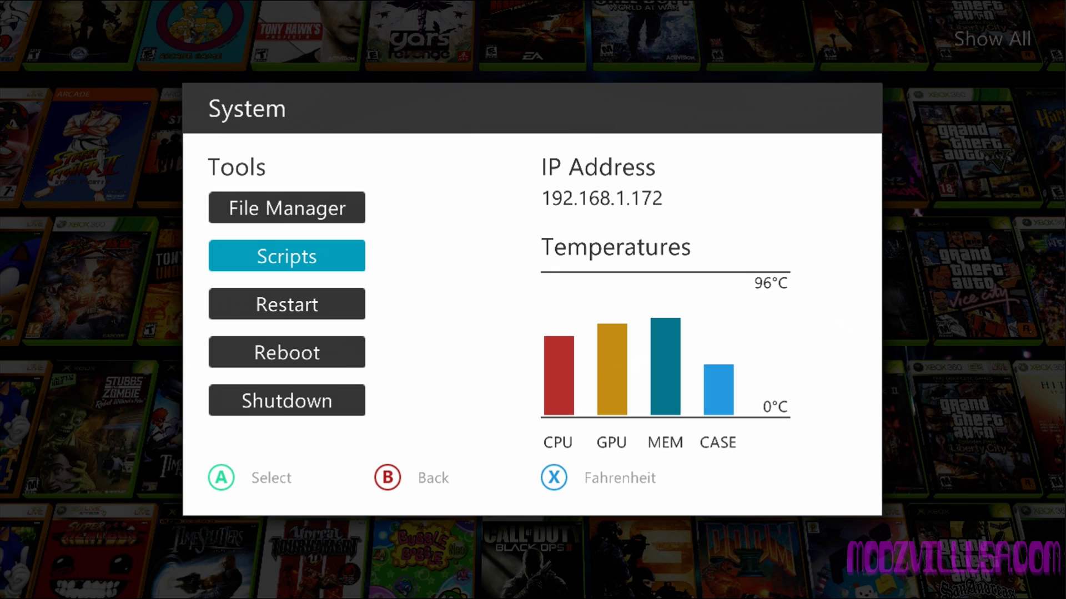
{"action": "key", "text": "Escape"}
Step: Look through the covers in the game library for the Freestyle dashboard entry
{"action": "key", "text": "Right"}
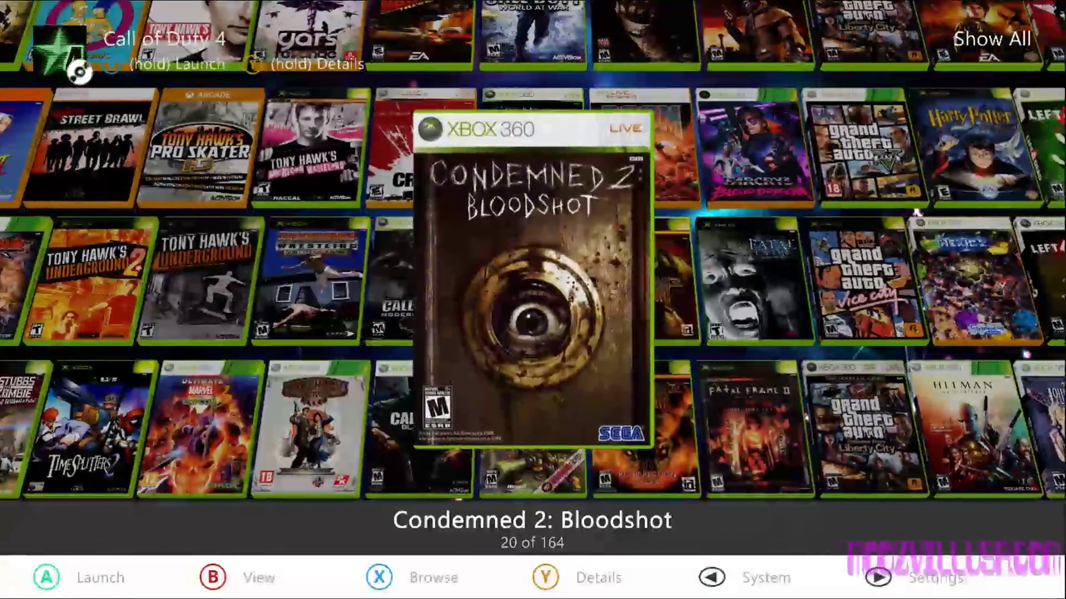
{"action": "key", "text": "Right"}
{"action": "key", "text": "Right"}
{"action": "key", "text": "Right"}
{"action": "key", "text": "Right"}
{"action": "key", "text": "Right"}
{"action": "key", "text": "Right"}
{"action": "key", "text": "Right"}
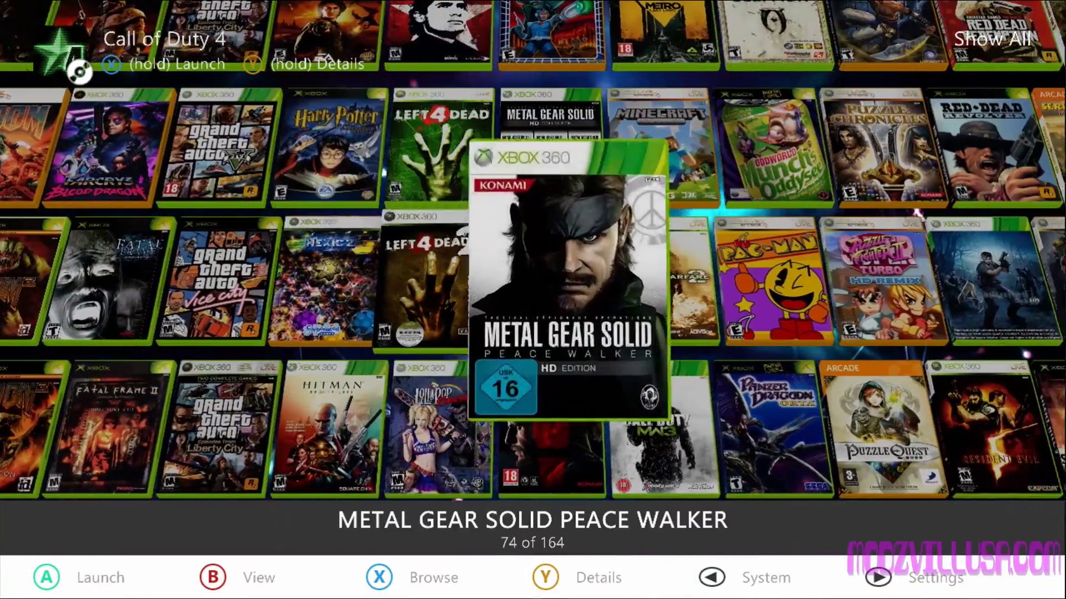
{"action": "key", "text": "Right"}
{"action": "key", "text": "Right"}
{"action": "key", "text": "Right"}
{"action": "key", "text": "Right"}
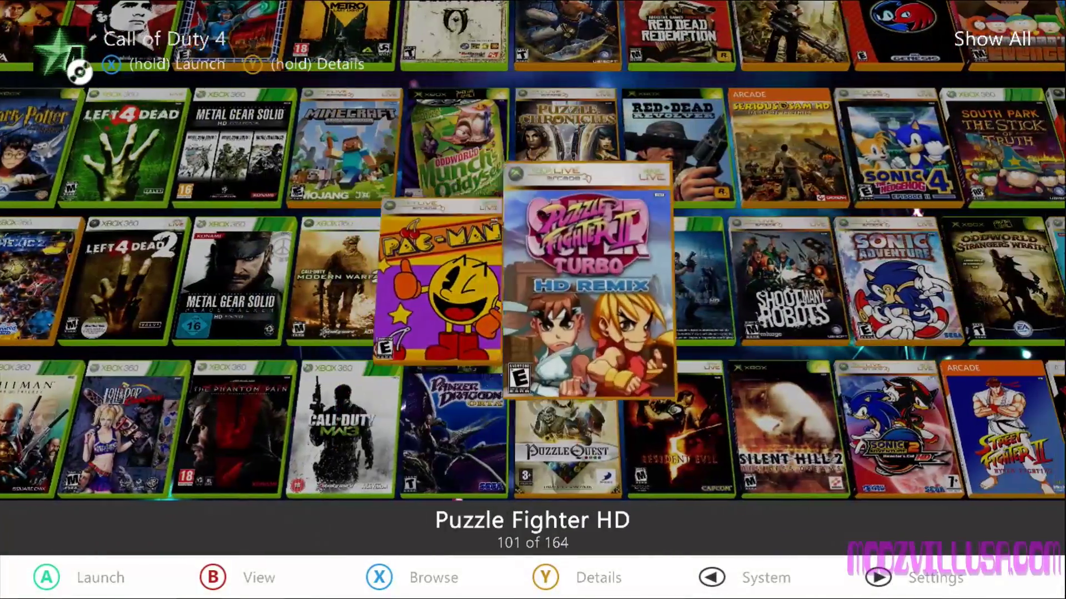
{"action": "key", "text": "Up"}
{"action": "key", "text": "Left"}
{"action": "key", "text": "Left"}
{"action": "key", "text": "Left"}
{"action": "key", "text": "Left"}
{"action": "key", "text": "Left"}
{"action": "key", "text": "Left"}
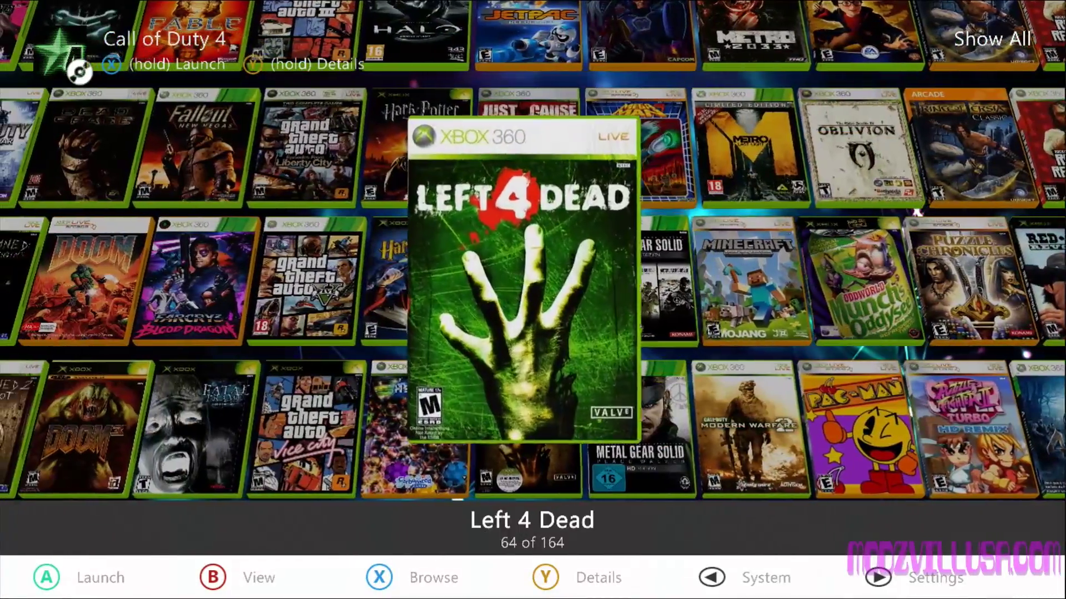
{"action": "key", "text": "Left"}
{"action": "key", "text": "Left"}
{"action": "key", "text": "Left"}
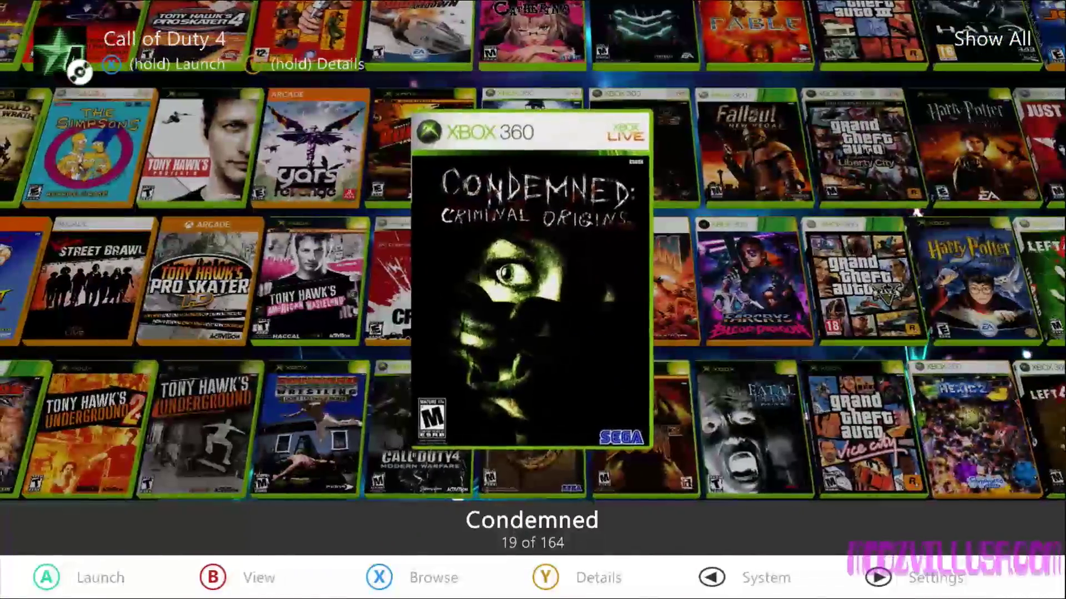
{"action": "key", "text": "Right"}
{"action": "key", "text": "Right"}
{"action": "key", "text": "Right"}
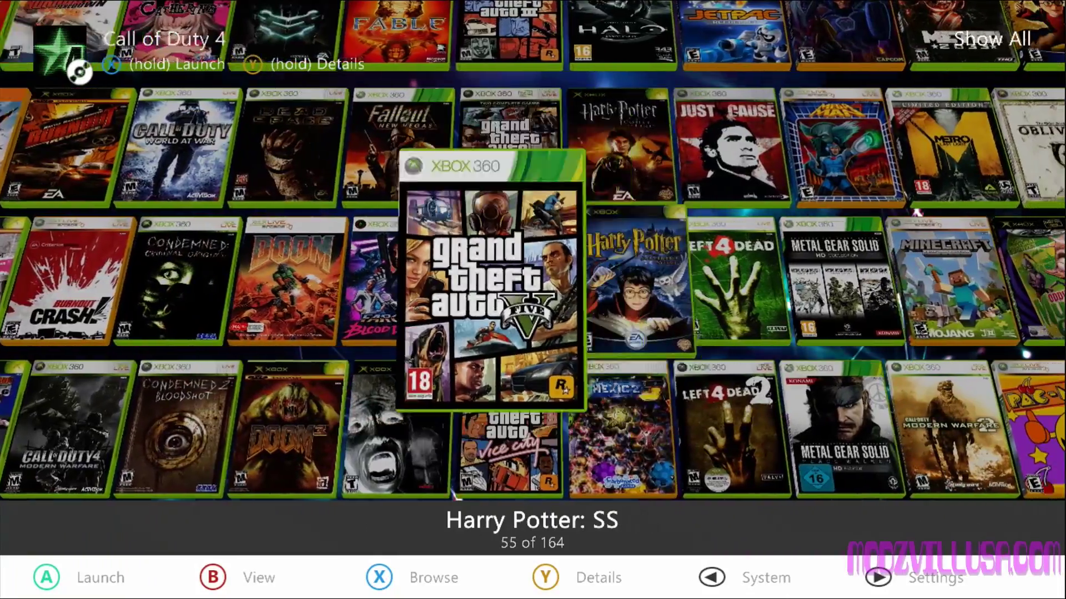
{"action": "key", "text": "Left"}
{"action": "key", "text": "Left"}
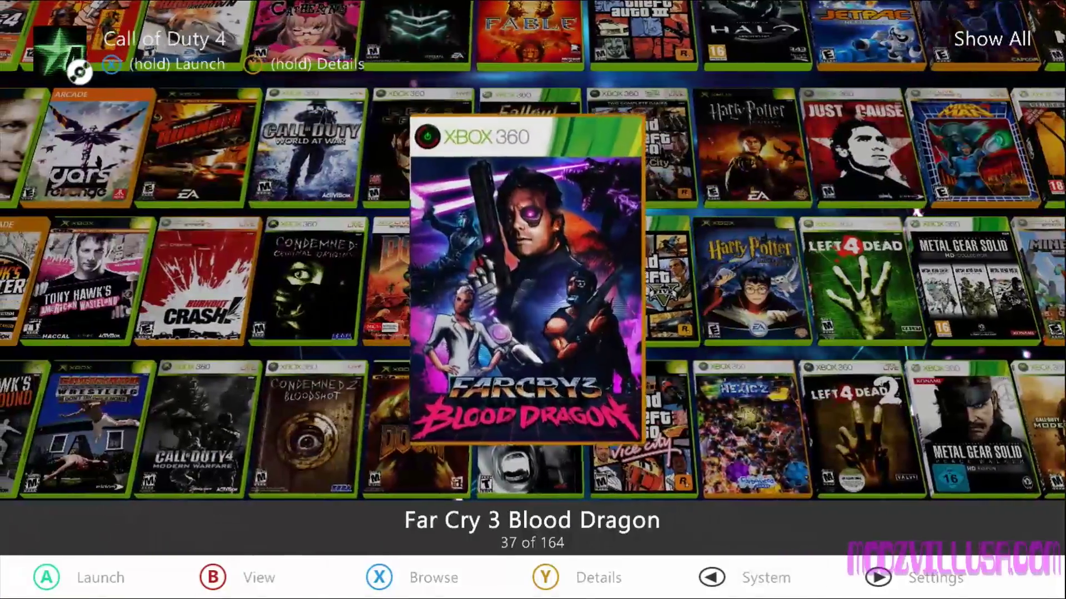
{"action": "key", "text": "Up"}
{"action": "key", "text": "Up"}
{"action": "key", "text": "Up"}
{"action": "key", "text": "Up"}
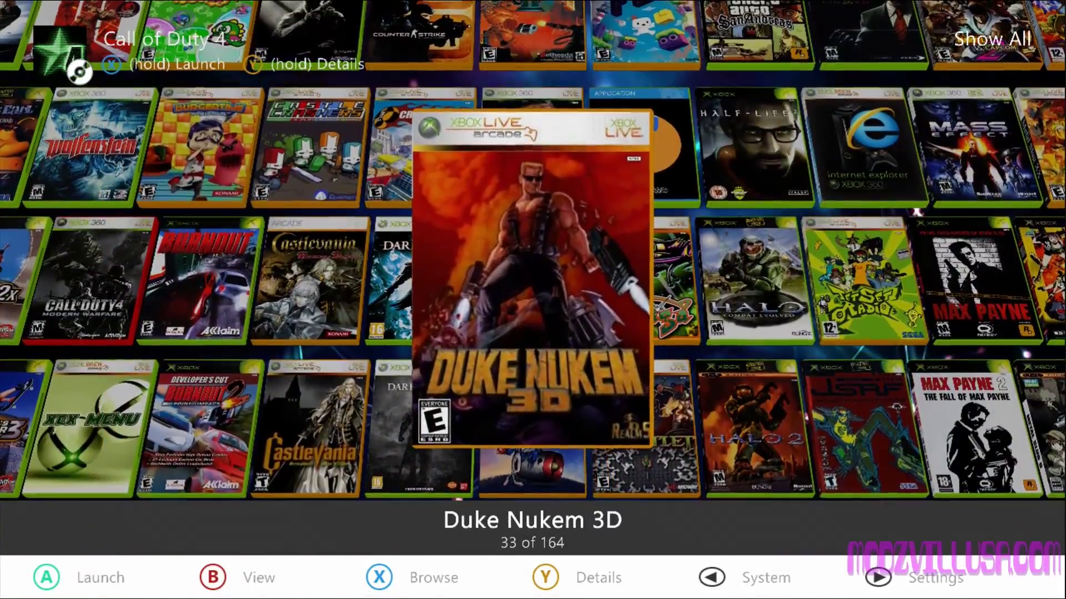
{"action": "key", "text": "Down"}
{"action": "key", "text": "Right"}
{"action": "key", "text": "Down"}
{"action": "key", "text": "Down"}
{"action": "key", "text": "Down"}
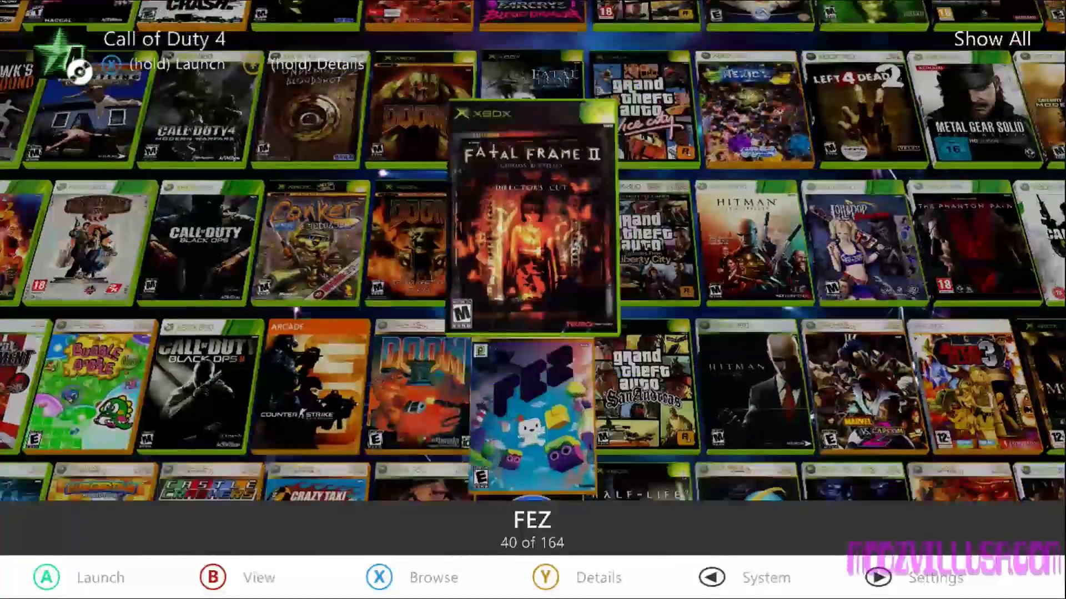
{"action": "key", "text": "Down"}
{"action": "key", "text": "Up"}
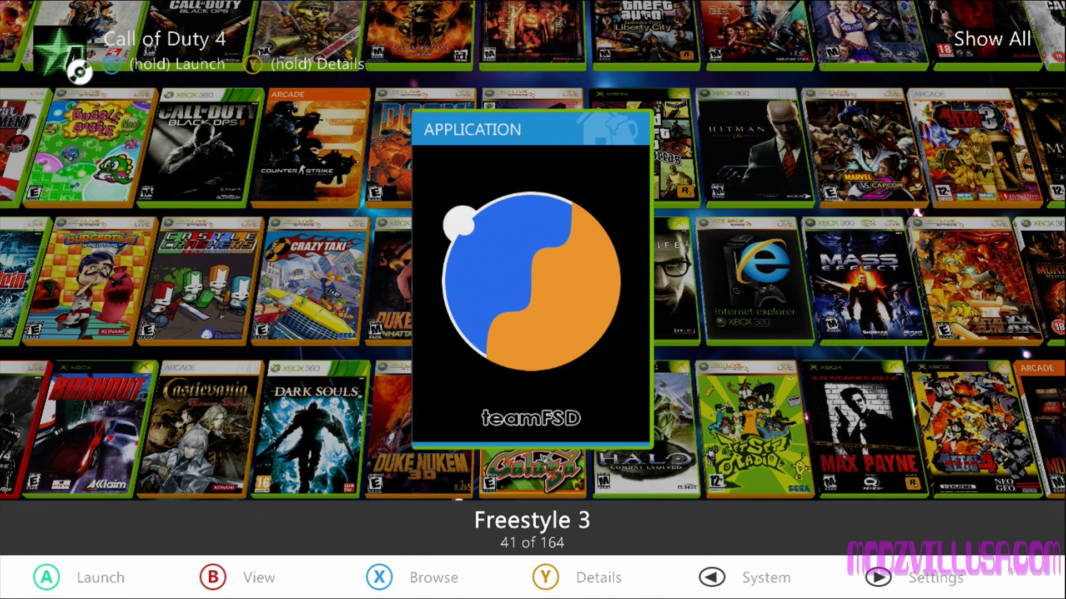
Step: Open the File Manager from the System tools and go into the Hdd1 drive
{"action": "key", "text": "BackSpace"}
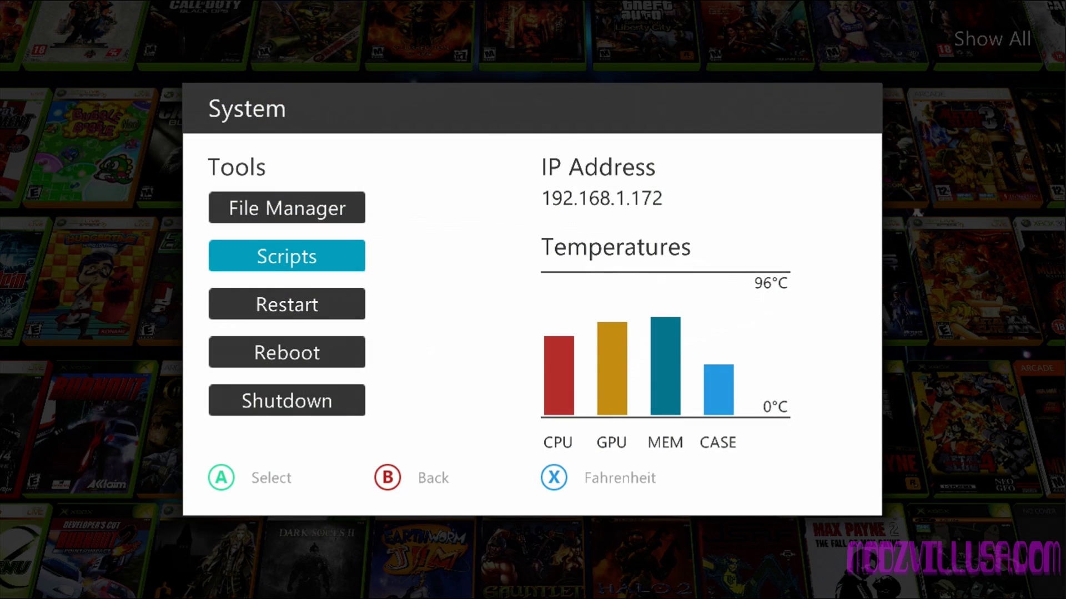
{"action": "key", "text": "Up"}
{"action": "key", "text": "Return"}
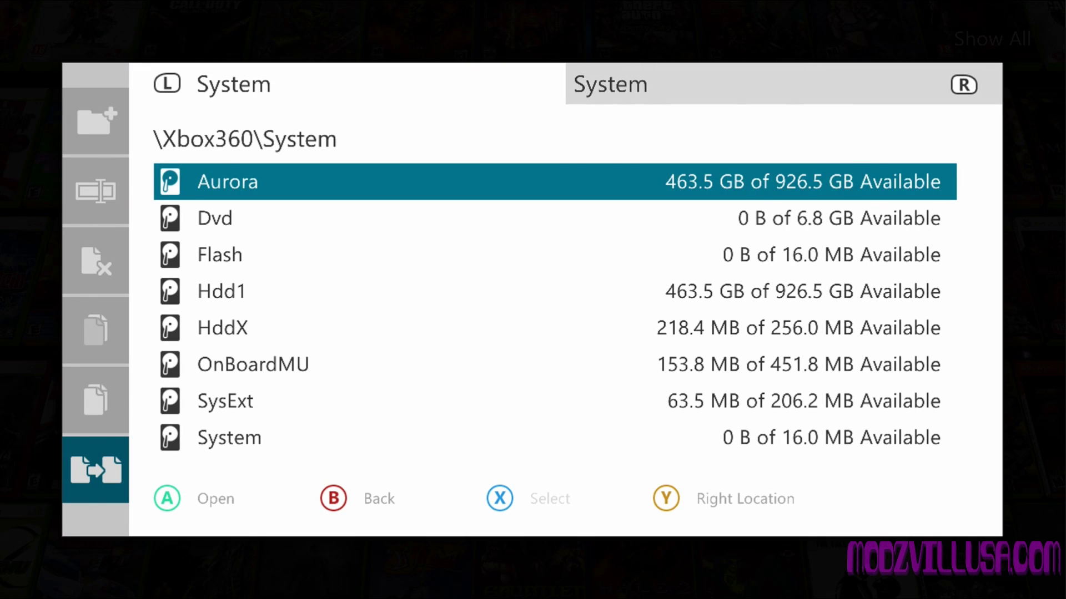
{"action": "key", "text": "Down"}
{"action": "key", "text": "Down"}
{"action": "key", "text": "Down"}
{"action": "key", "text": "Return"}
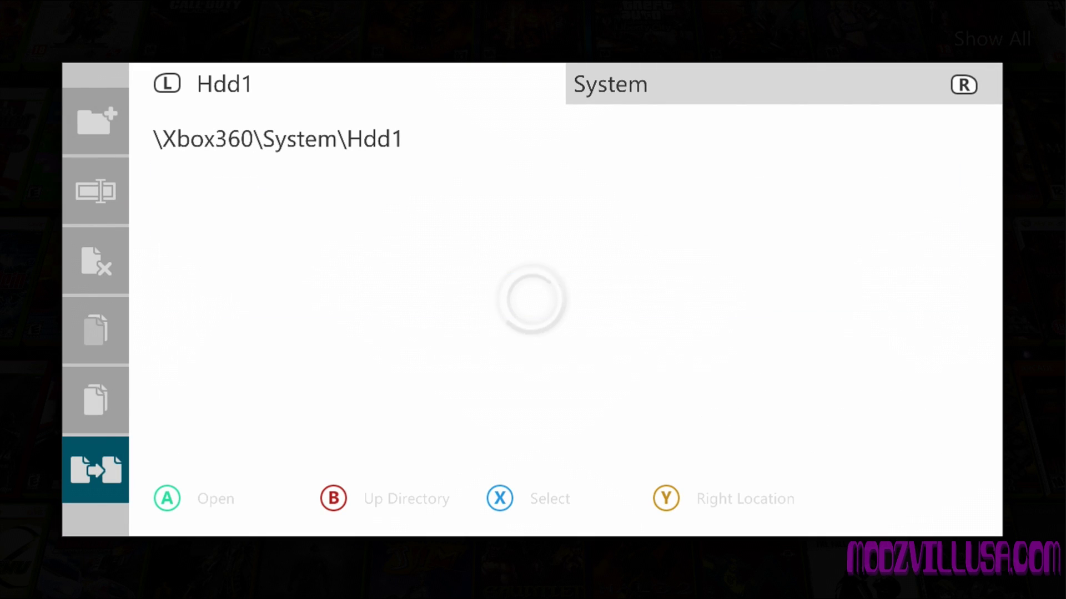
Step: Open the FSD2 folder on Hdd1
{"action": "key", "text": "Down"}
{"action": "key", "text": "Down"}
{"action": "key", "text": "Down"}
{"action": "key", "text": "Down"}
{"action": "key", "text": "Down"}
{"action": "key", "text": "Down"}
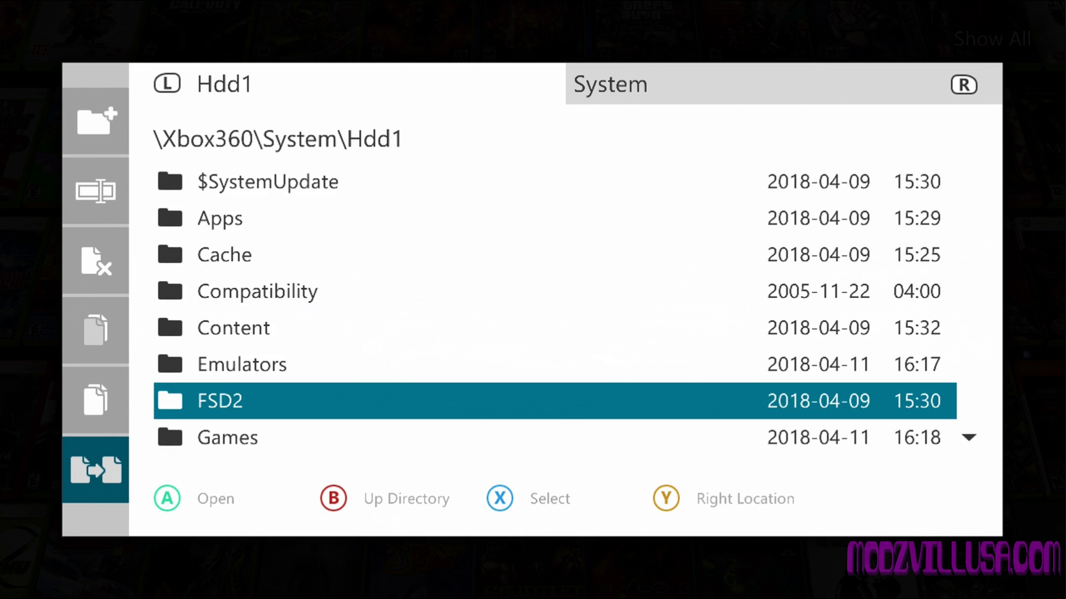
{"action": "key", "text": "Return"}
Step: Launch default.xex from the FSD2 folder to switch to the Freestyle Dash dashboard
{"action": "key", "text": "Down"}
{"action": "key", "text": "Down"}
{"action": "key", "text": "Down"}
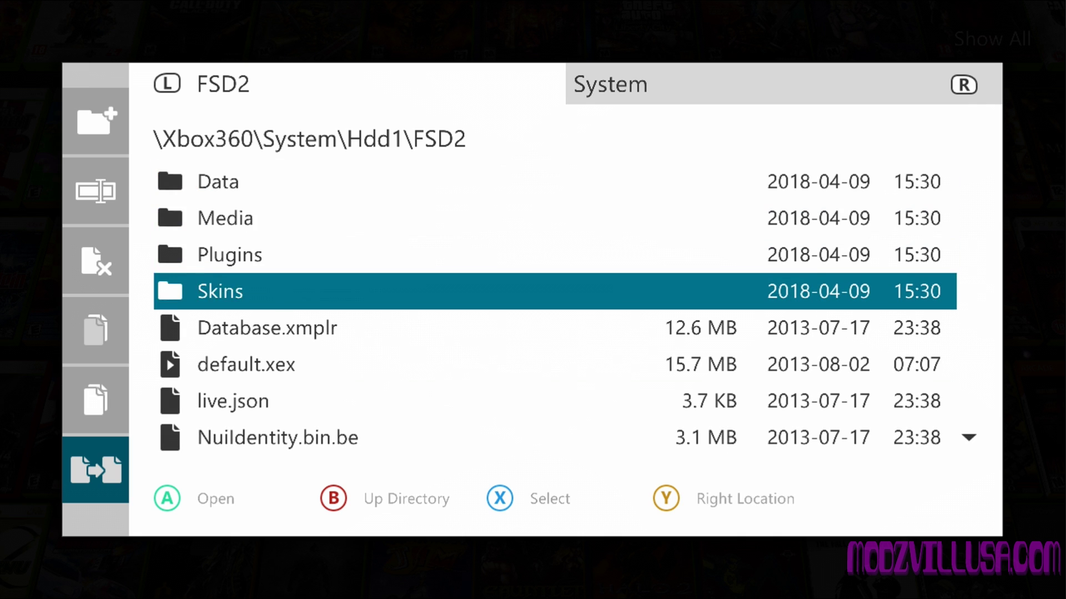
{"action": "key", "text": "Down"}
{"action": "key", "text": "Down"}
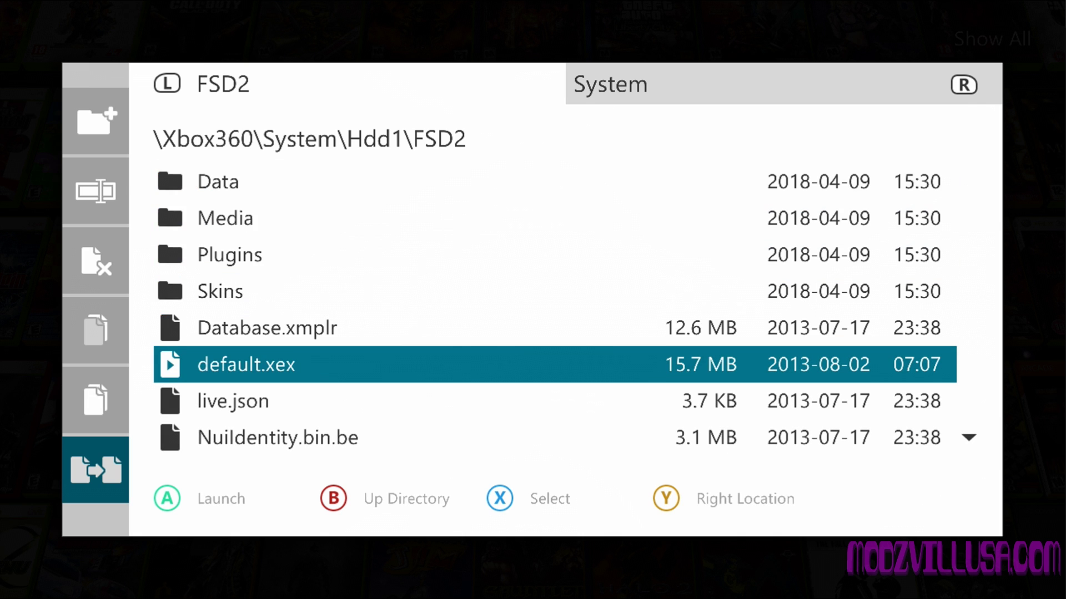
{"action": "key", "text": "Return"}
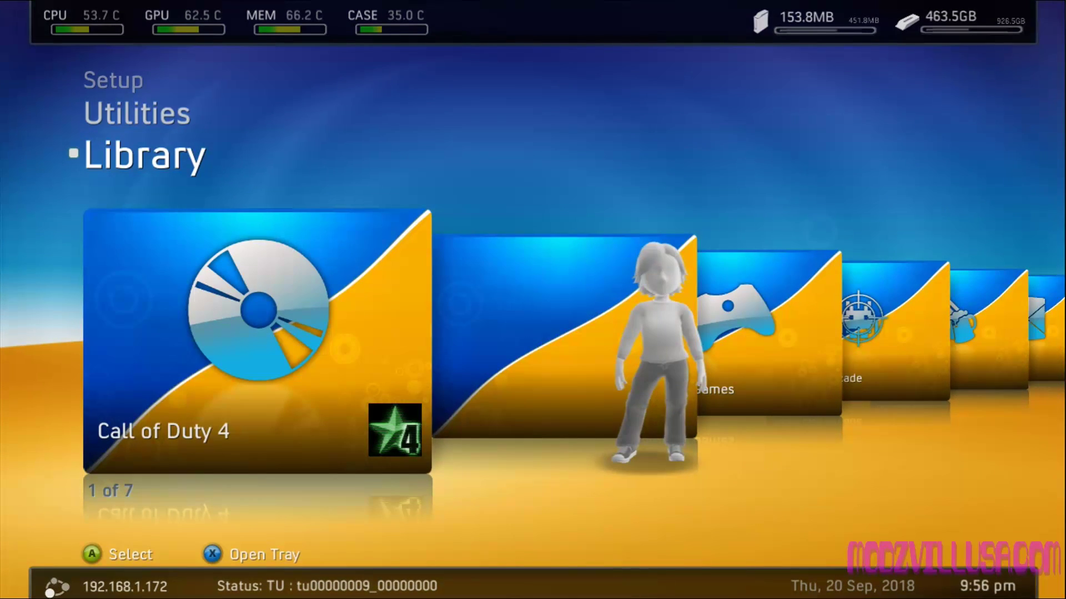
Step: Look through the categories in the Library section of the Freestyle dashboard
{"action": "key", "text": "Right"}
{"action": "key", "text": "Left"}
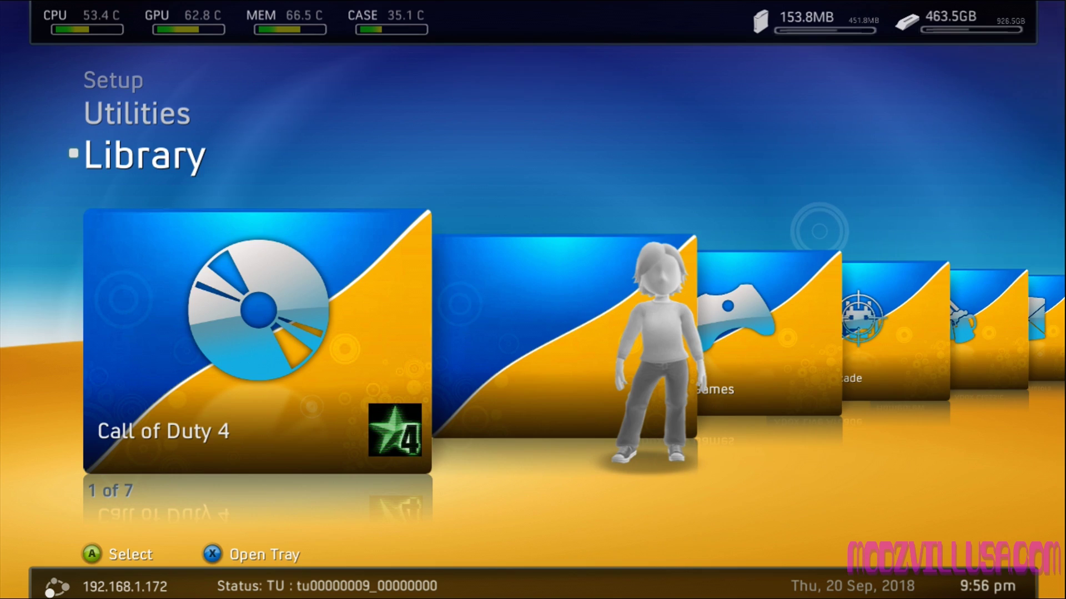
{"action": "key", "text": "Up"}
{"action": "key", "text": "Down"}
{"action": "key", "text": "Right"}
{"action": "key", "text": "Right"}
{"action": "key", "text": "Right"}
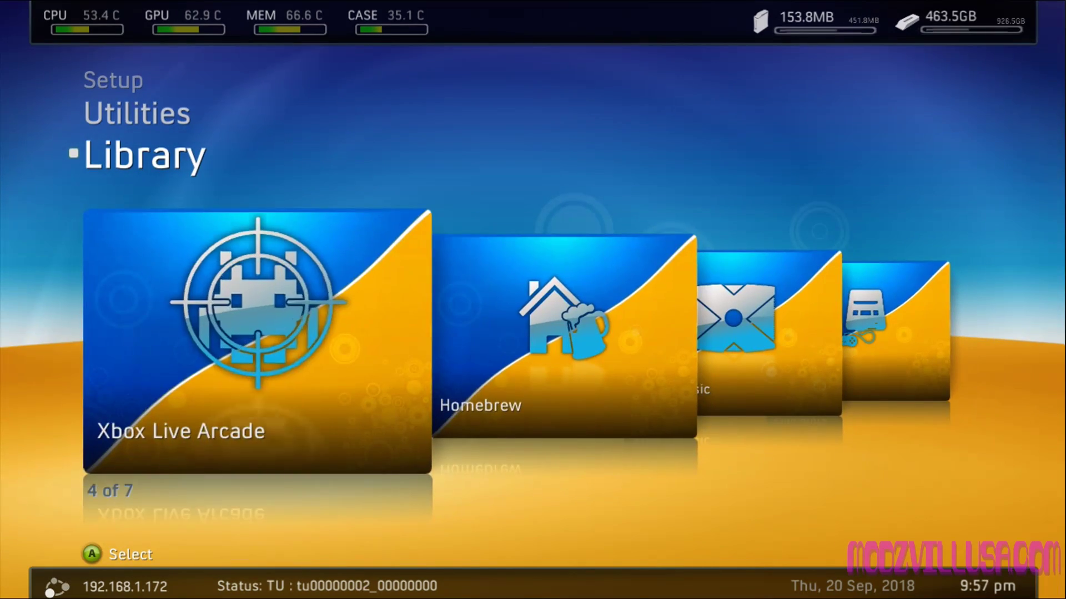
{"action": "key", "text": "Left"}
{"action": "key", "text": "Left"}
{"action": "key", "text": "Left"}
{"action": "key", "text": "Down"}
{"action": "key", "text": "Up"}
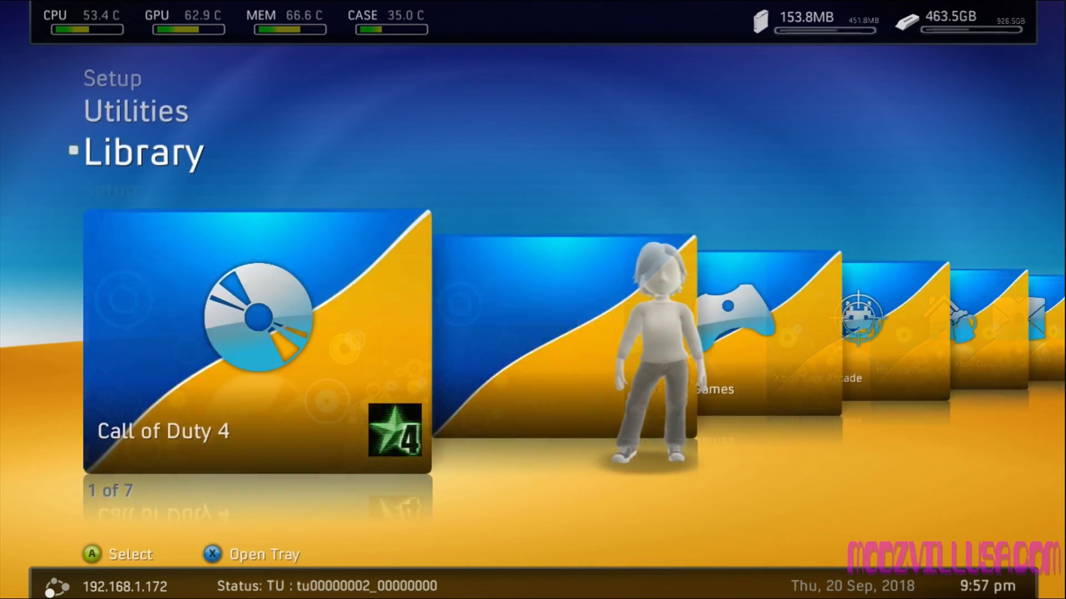
Step: Open DVD Extract under Utilities and start copying the Call of Duty 4 disc to hdd1:\games\
{"action": "key", "text": "Up"}
{"action": "key", "text": "Right"}
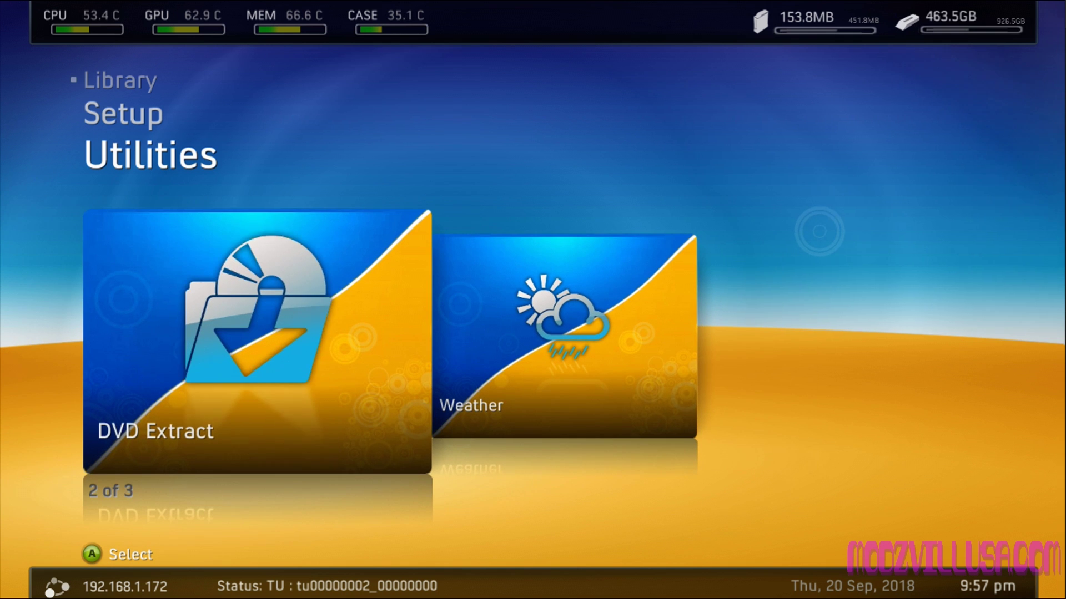
{"action": "key", "text": "Return"}
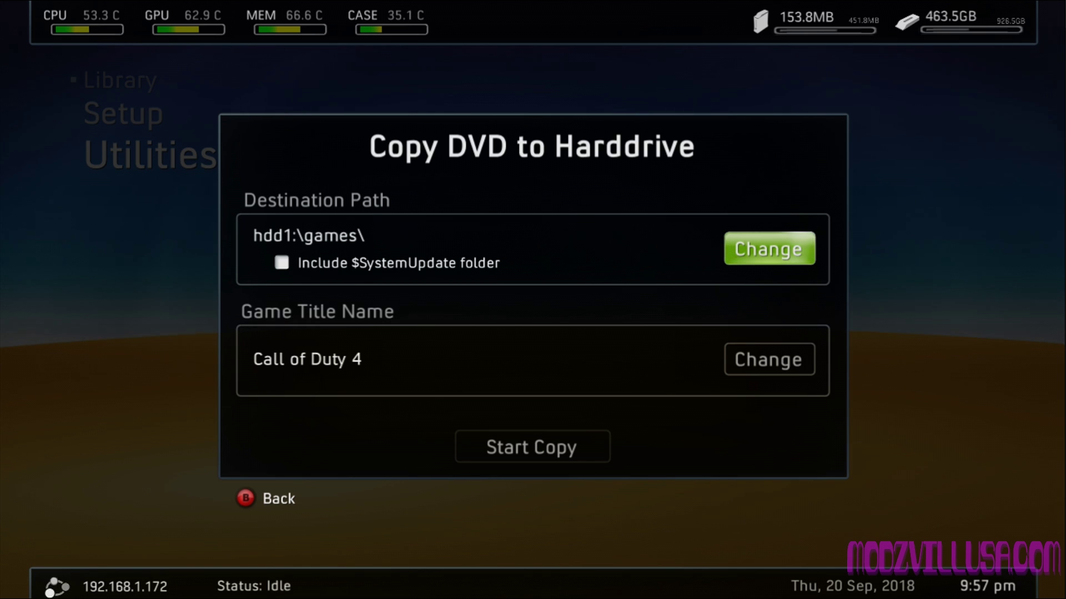
{"action": "key", "text": "Down"}
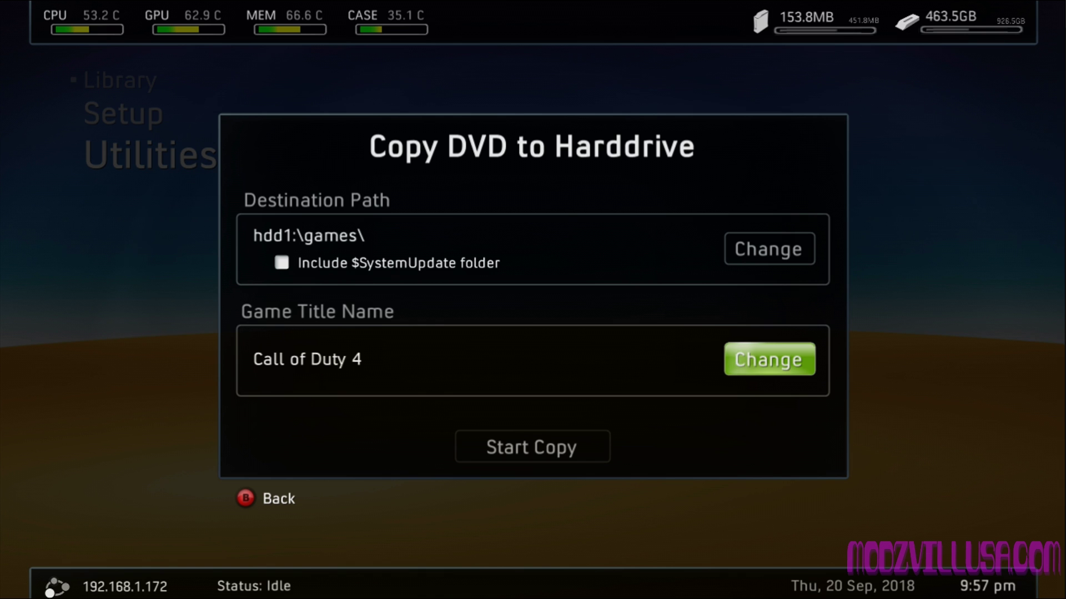
{"action": "key", "text": "Down"}
{"action": "key", "text": "Up"}
{"action": "key", "text": "Down"}
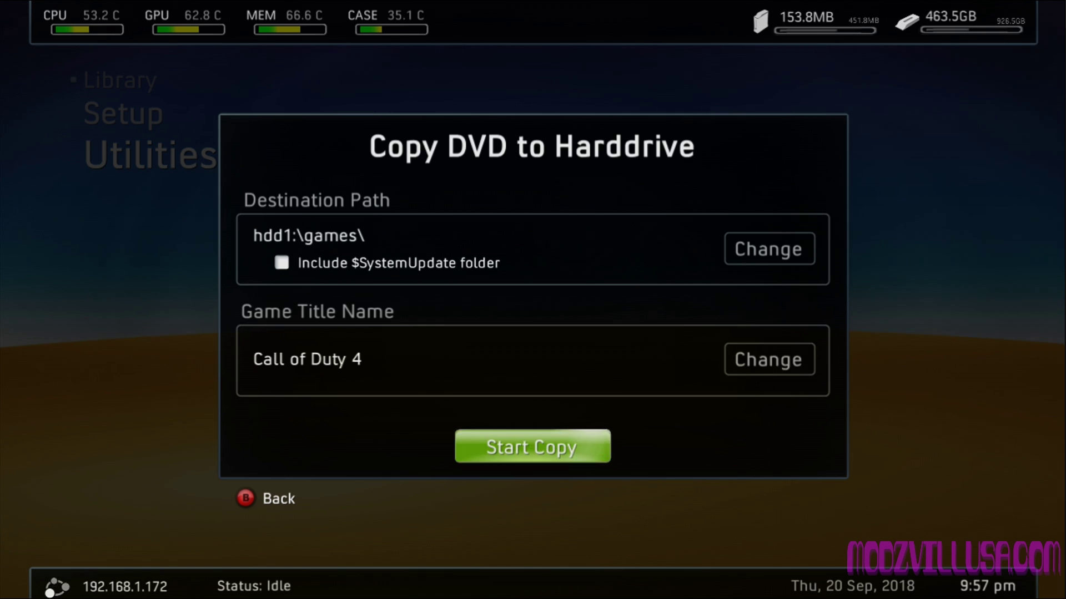
{"action": "key", "text": "Return"}
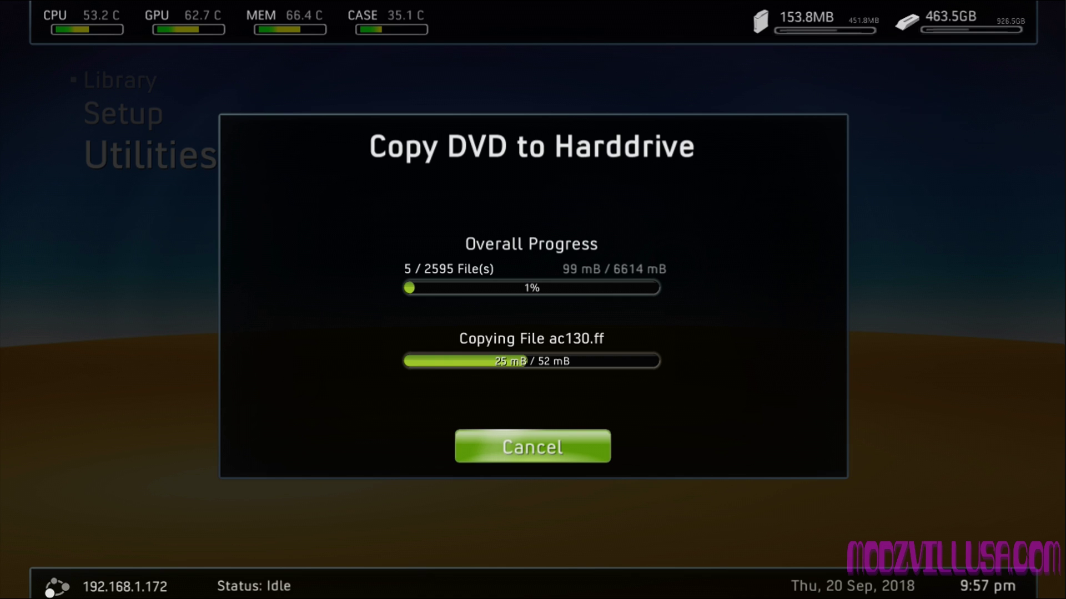
Step: Cancel the disc copy and exit Freestyle to the Xbox 360 dashboard
{"action": "key", "text": "Return"}
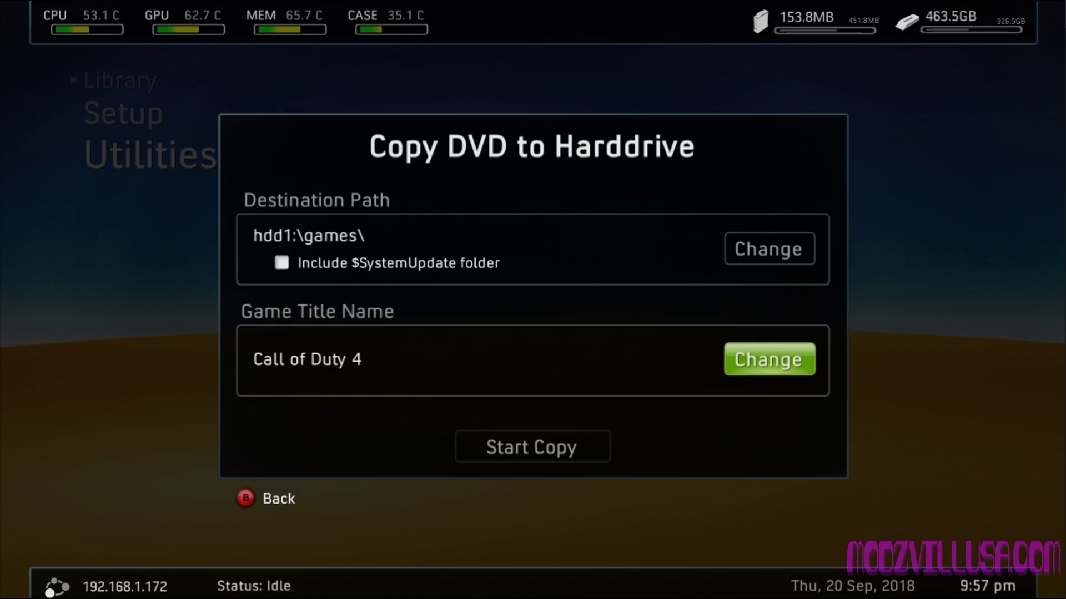
{"action": "key", "text": "Escape"}
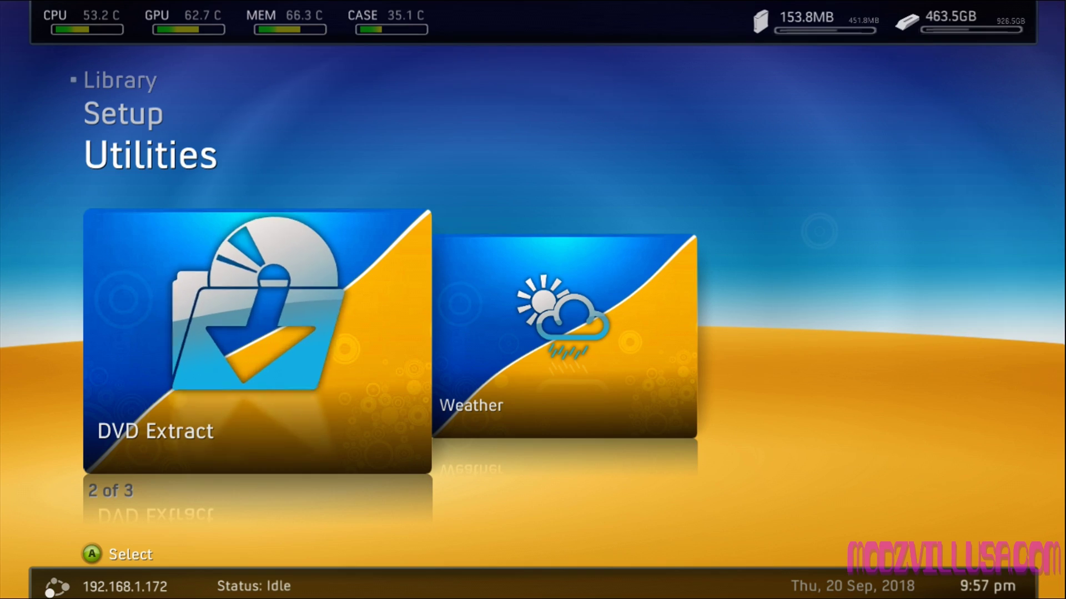
{"action": "key", "text": "Return"}
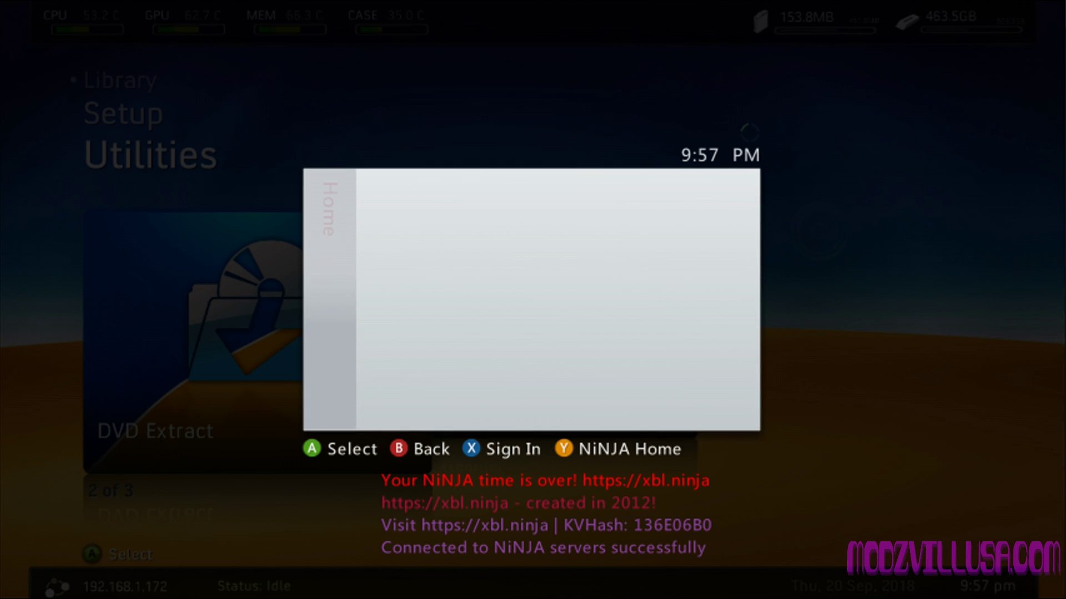
{"action": "key", "text": "Return"}
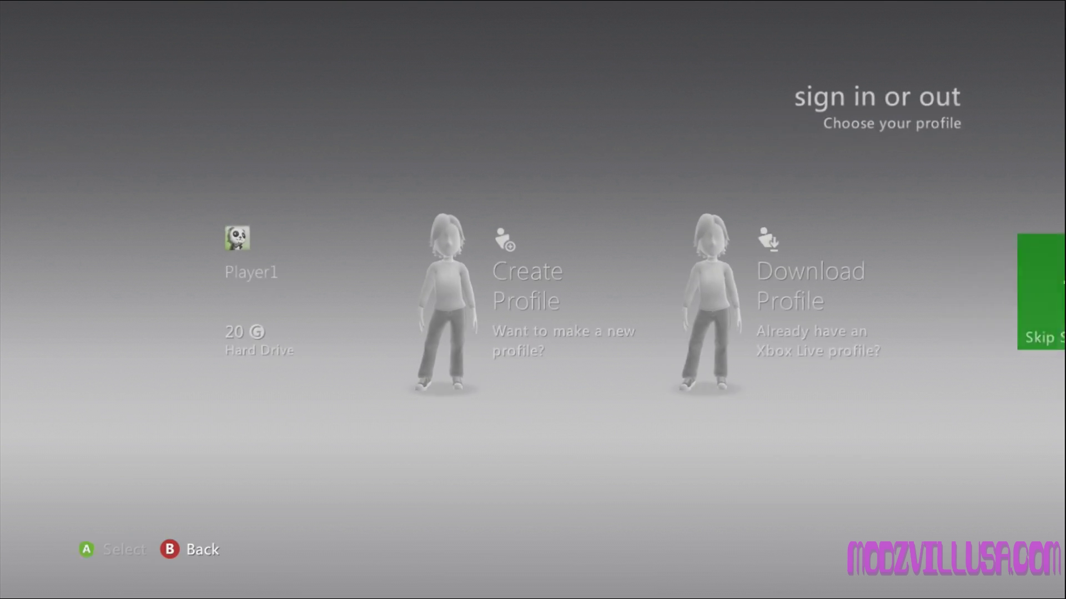
Step: Leave the profile sign-in screen and open My Games from the dashboard's games section
{"action": "key", "text": "Return"}
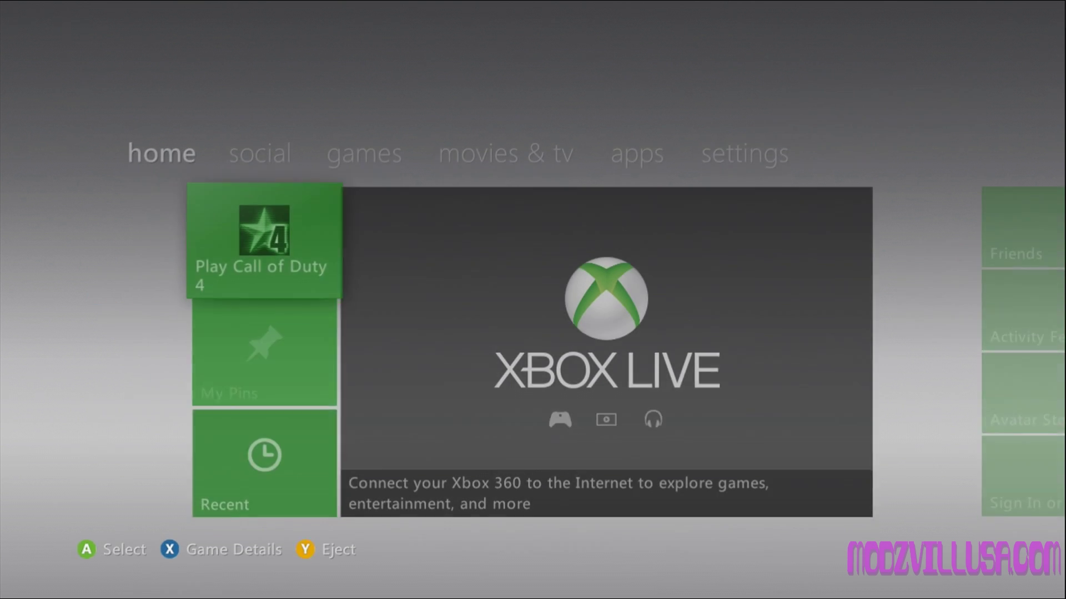
{"action": "key", "text": "Right"}
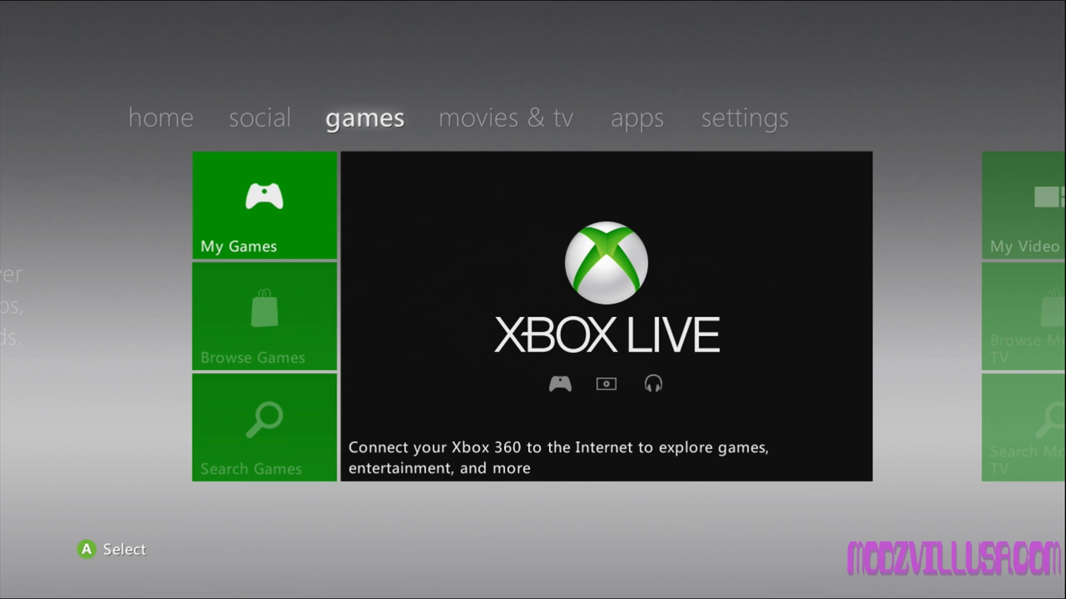
{"action": "key", "text": "Return"}
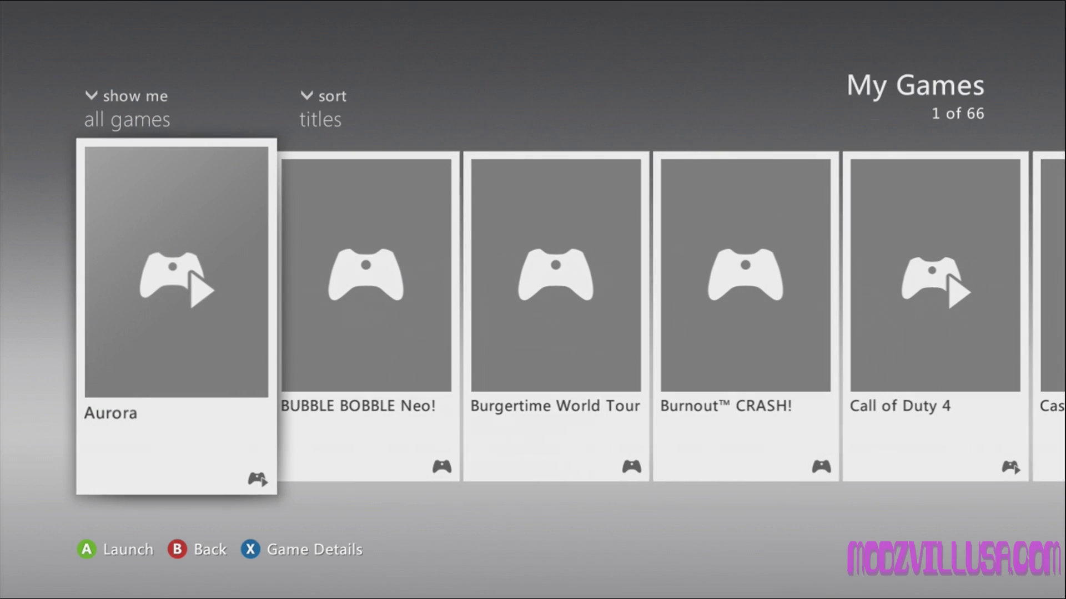
Step: Launch Aurora from the My Games list
{"action": "key", "text": "Right"}
{"action": "key", "text": "Left"}
{"action": "key", "text": "Return"}
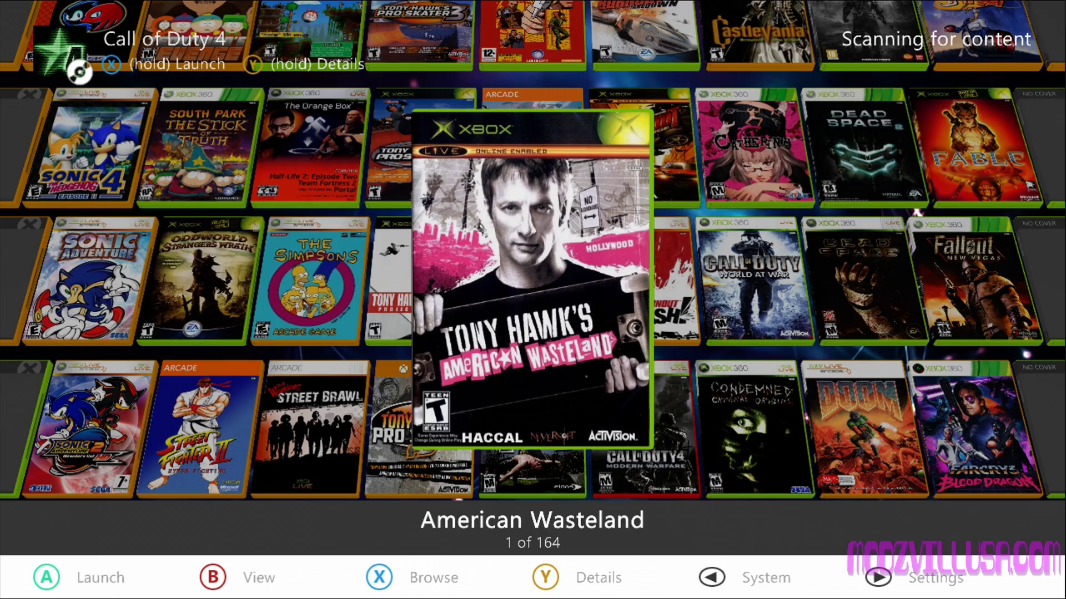
{"action": "key", "text": "Right"}
{"action": "key", "text": "Left"}
{"action": "key", "text": "Left"}
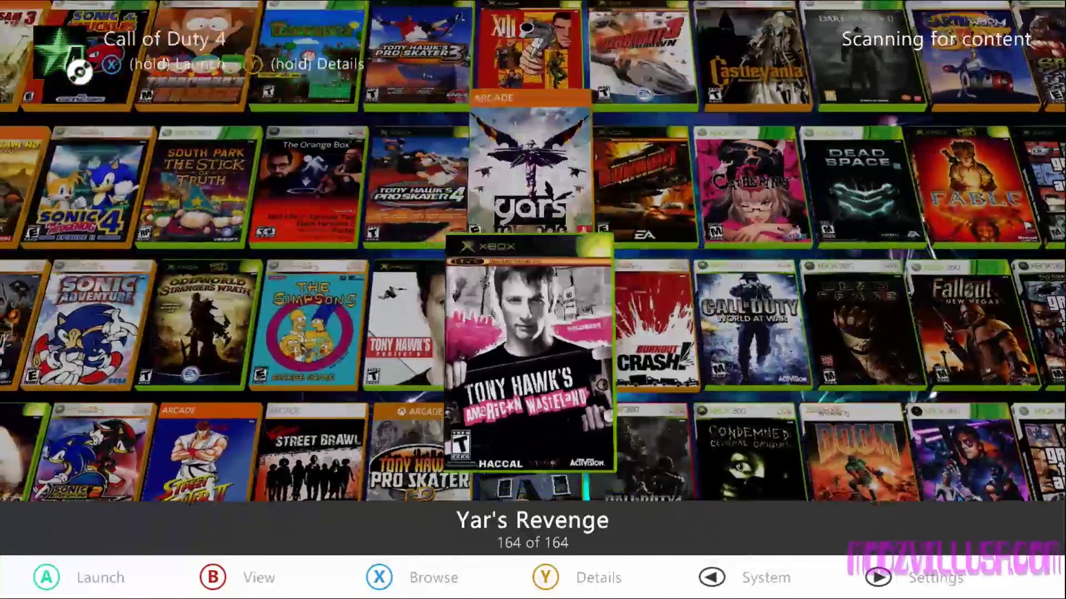
{"action": "key", "text": "Right"}
{"action": "key", "text": "Right"}
{"action": "key", "text": "Left"}
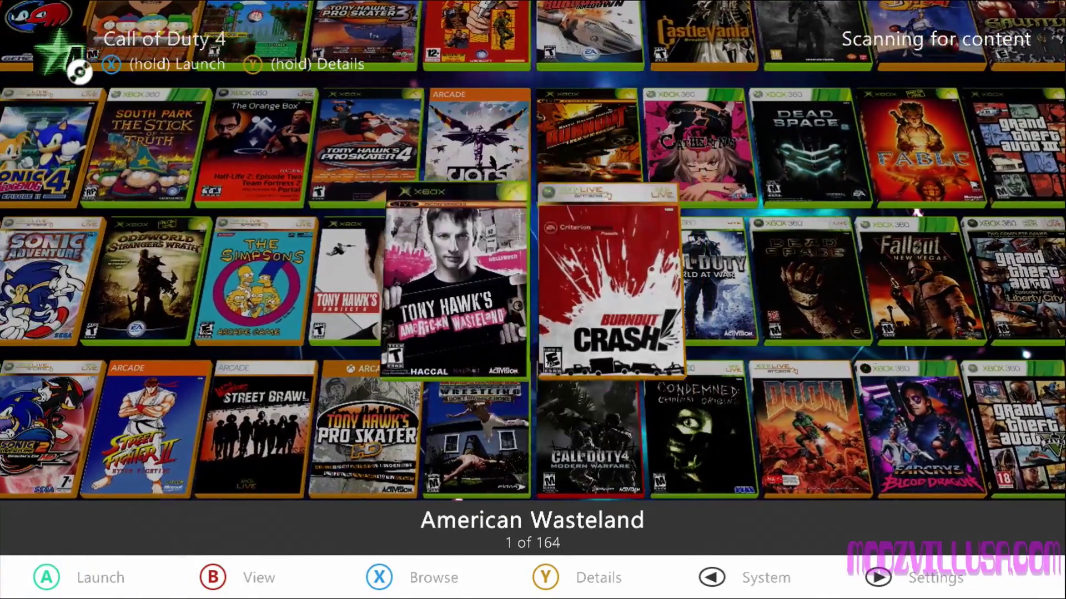
{"action": "key", "text": "Left"}
{"action": "key", "text": "Left"}
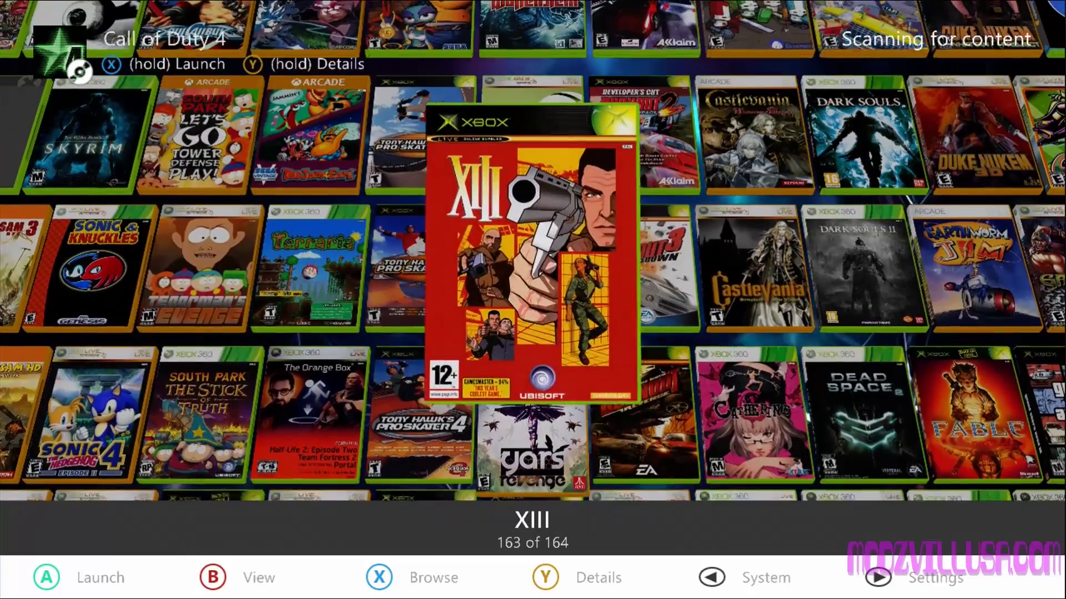
{"action": "key", "text": "Right"}
{"action": "key", "text": "Right"}
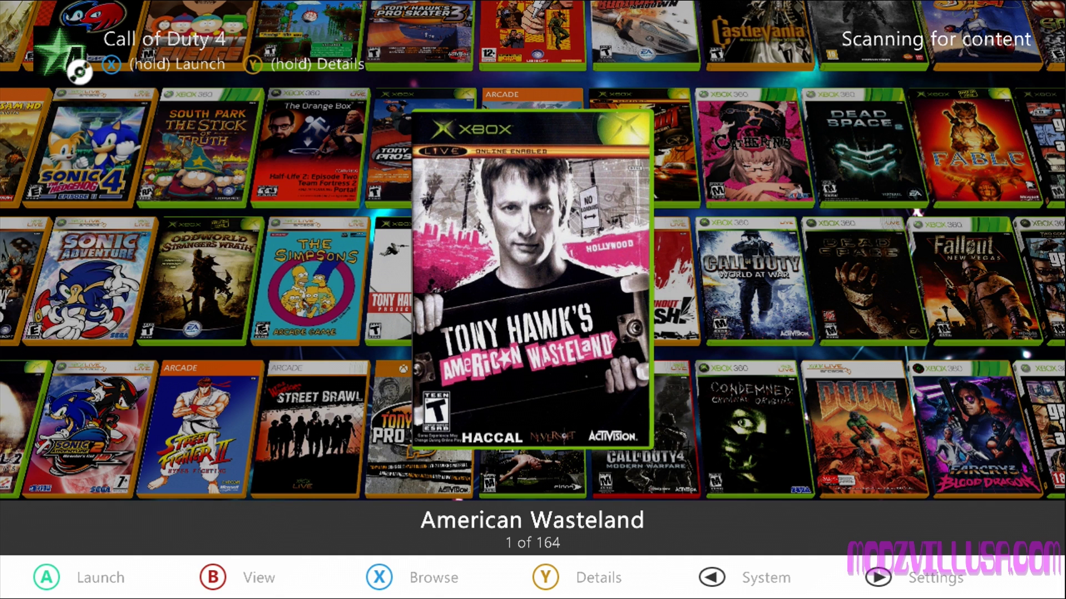
Step: Open Aurora's content settings and start adding a new path under Manage Paths
{"action": "key", "text": "Return"}
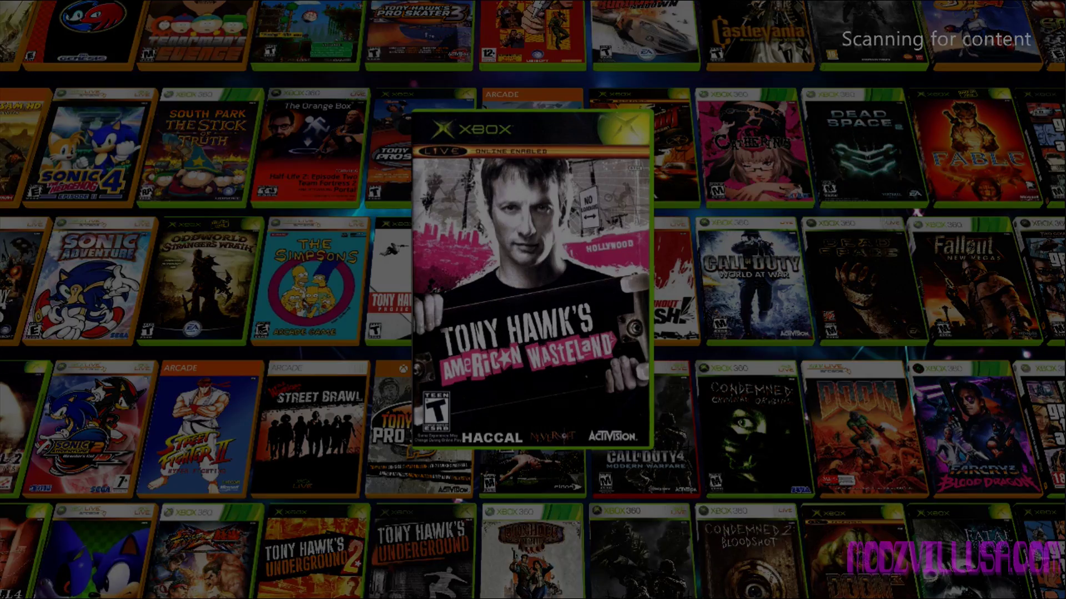
{"action": "key", "text": "Down"}
{"action": "key", "text": "Down"}
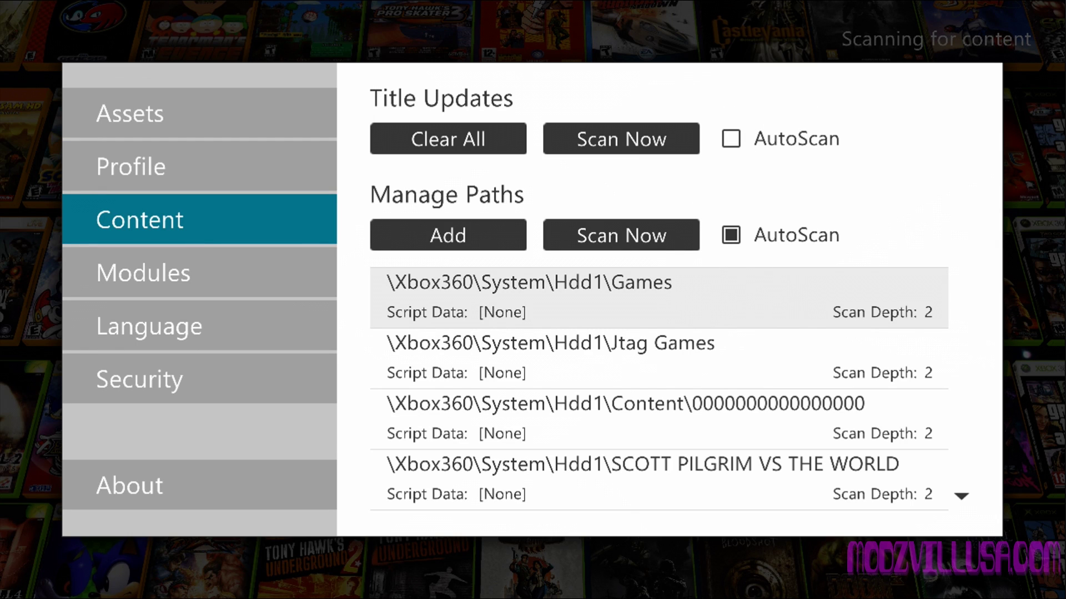
{"action": "key", "text": "Right"}
{"action": "key", "text": "Down"}
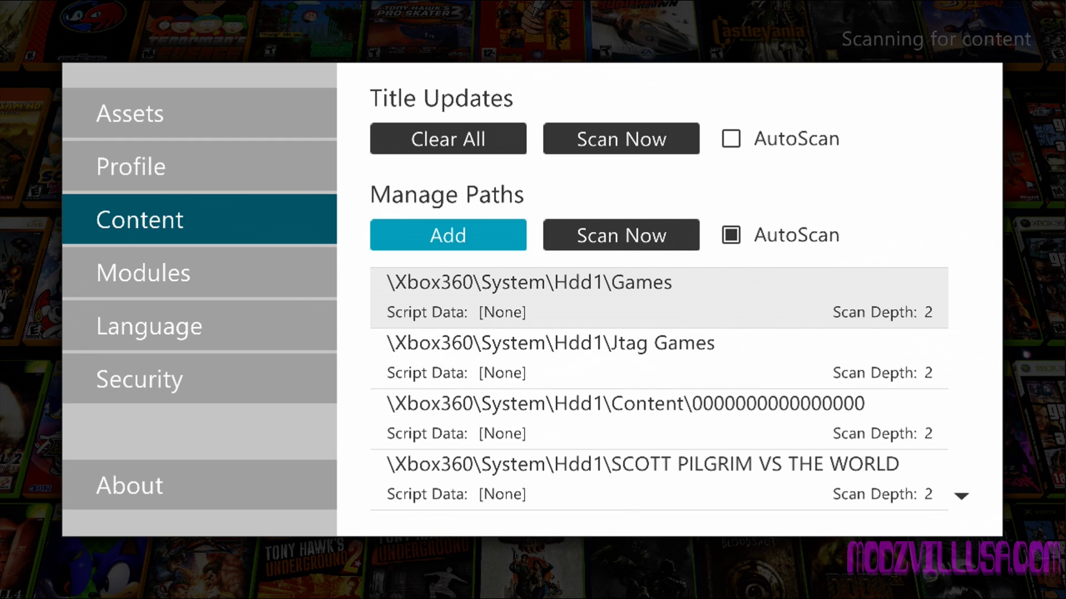
{"action": "key", "text": "Return"}
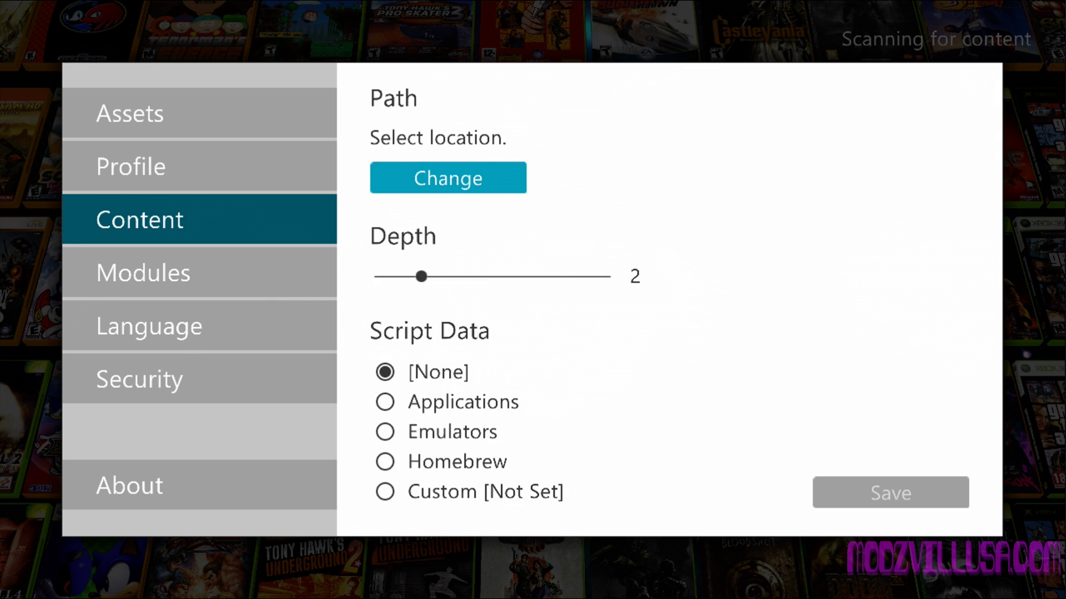
Step: Choose the Games folder on Hdd1 as the directory for the new content path
{"action": "key", "text": "Return"}
{"action": "key", "text": "Down"}
{"action": "key", "text": "Down"}
{"action": "key", "text": "Down"}
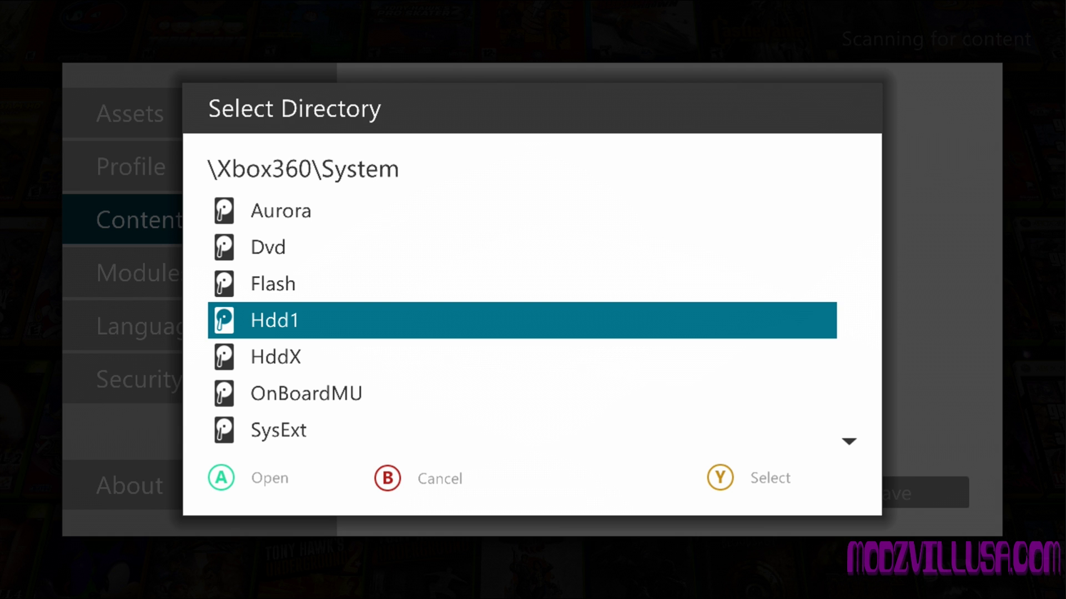
{"action": "key", "text": "Return"}
{"action": "key", "text": "Down"}
{"action": "key", "text": "Down"}
{"action": "key", "text": "Down"}
{"action": "key", "text": "Down"}
{"action": "key", "text": "Down"}
{"action": "key", "text": "Down"}
{"action": "key", "text": "Down"}
{"action": "key", "text": "Down"}
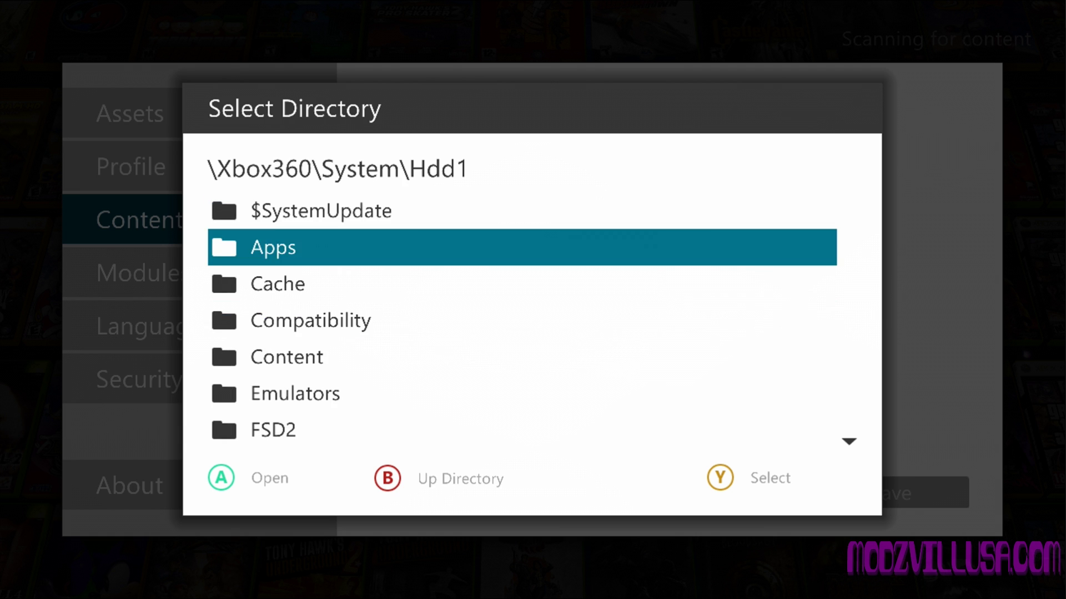
{"action": "key", "text": "Up"}
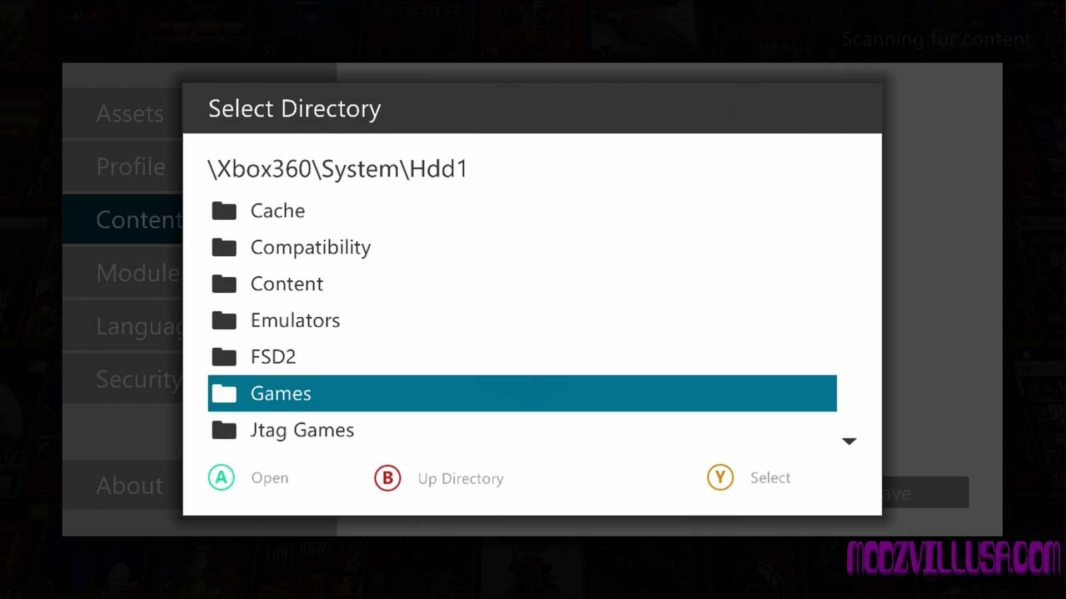
{"action": "key", "text": "y"}
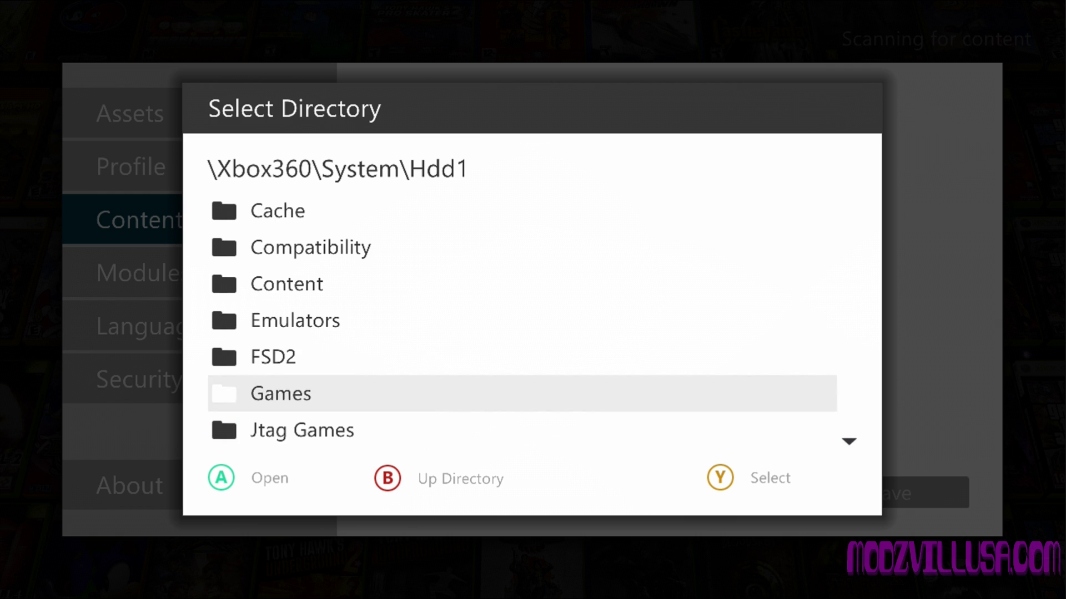
Step: Look over the Depth and Script Data options of the new path and leave the settings without saving
{"action": "key", "text": "Down"}
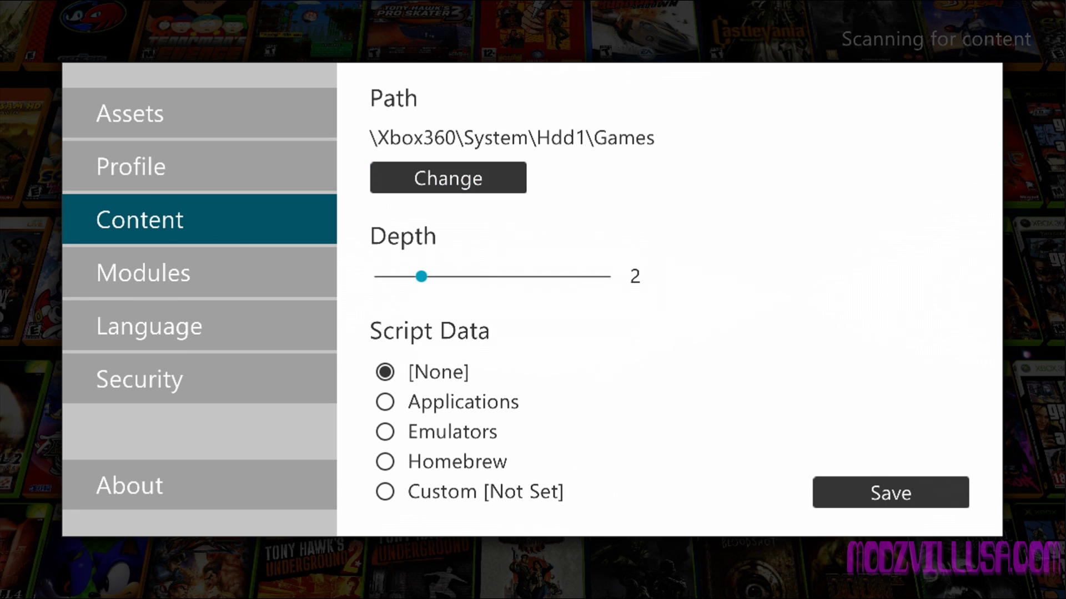
{"action": "key", "text": "Down"}
{"action": "key", "text": "Down"}
{"action": "key", "text": "Up"}
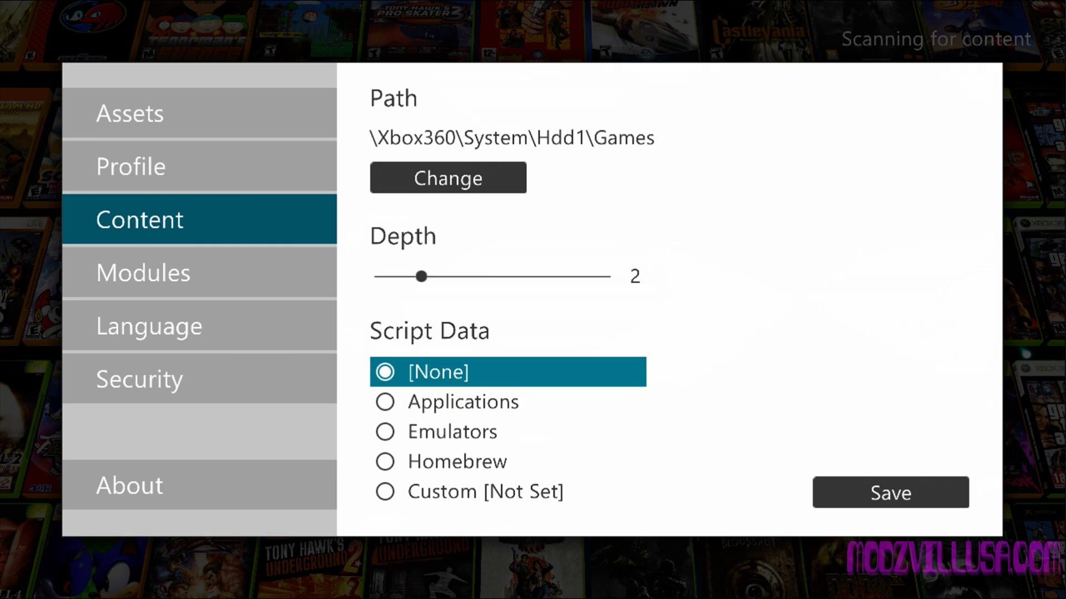
{"action": "key", "text": "Down"}
{"action": "key", "text": "Down"}
{"action": "key", "text": "Down"}
{"action": "key", "text": "Up"}
{"action": "key", "text": "Up"}
{"action": "key", "text": "Up"}
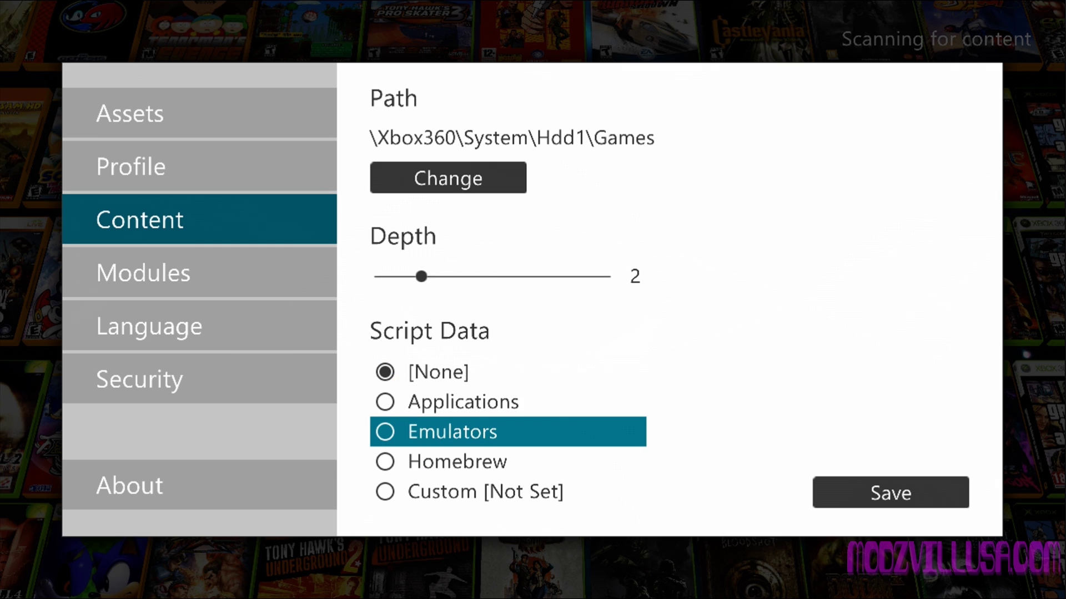
{"action": "key", "text": "Right"}
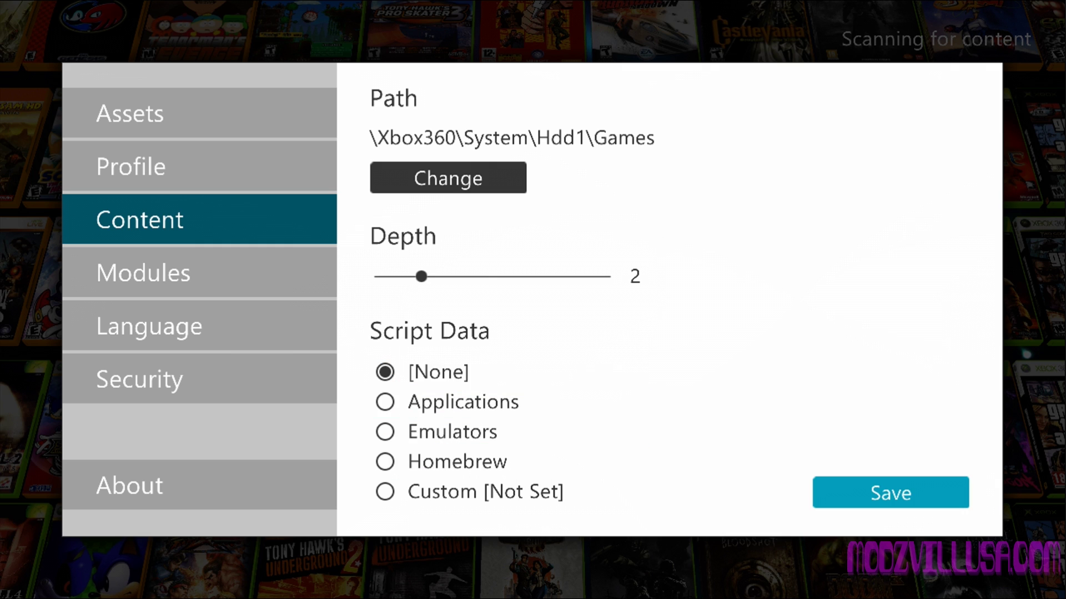
{"action": "key", "text": "Left"}
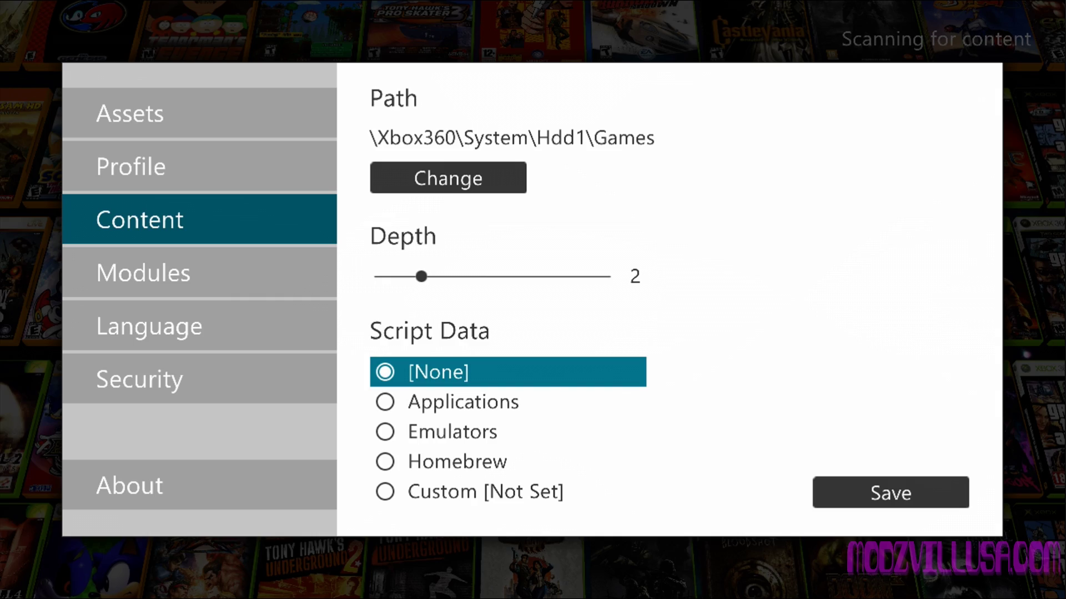
{"action": "key", "text": "Escape"}
{"action": "key", "text": "Escape"}
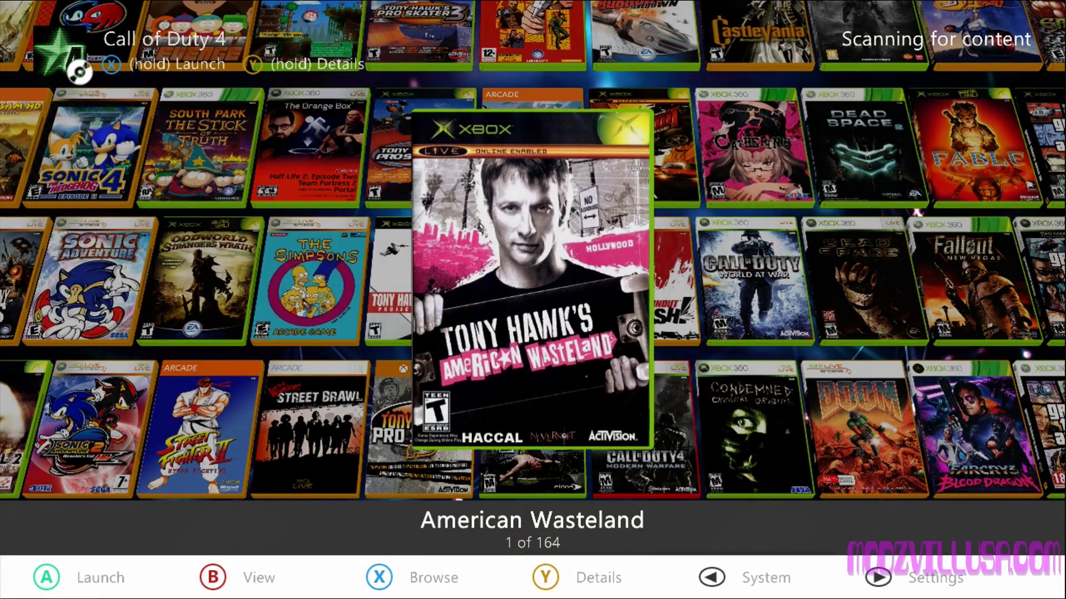
Step: Look through the game covers in Aurora's library
{"action": "key", "text": "Right"}
{"action": "key", "text": "Right"}
{"action": "key", "text": "Right"}
{"action": "key", "text": "Right"}
{"action": "key", "text": "Right"}
{"action": "key", "text": "Right"}
{"action": "key", "text": "Right"}
{"action": "key", "text": "Right"}
{"action": "key", "text": "Right"}
{"action": "key", "text": "Right"}
{"action": "key", "text": "Right"}
{"action": "key", "text": "Left"}
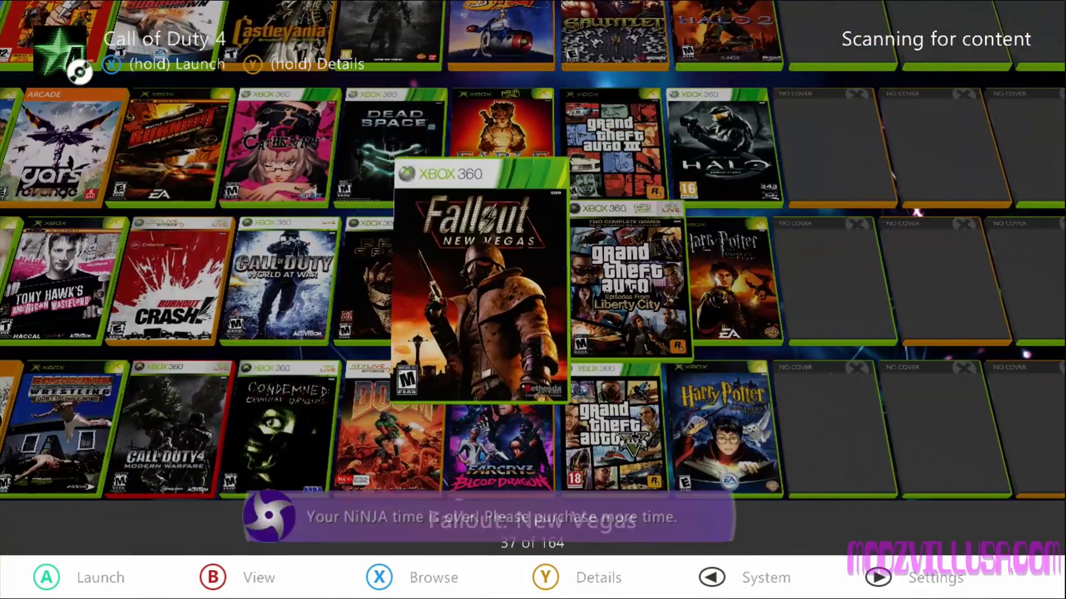
{"action": "key", "text": "Right"}
{"action": "key", "text": "Right"}
{"action": "key", "text": "Left"}
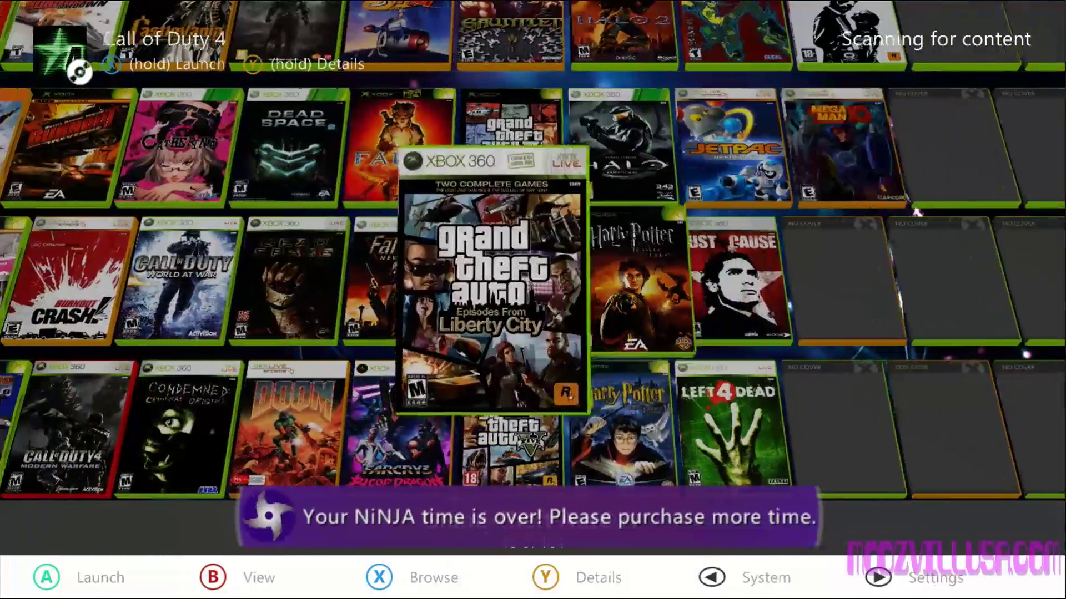
{"action": "key", "text": "Left"}
{"action": "key", "text": "Left"}
{"action": "key", "text": "Left"}
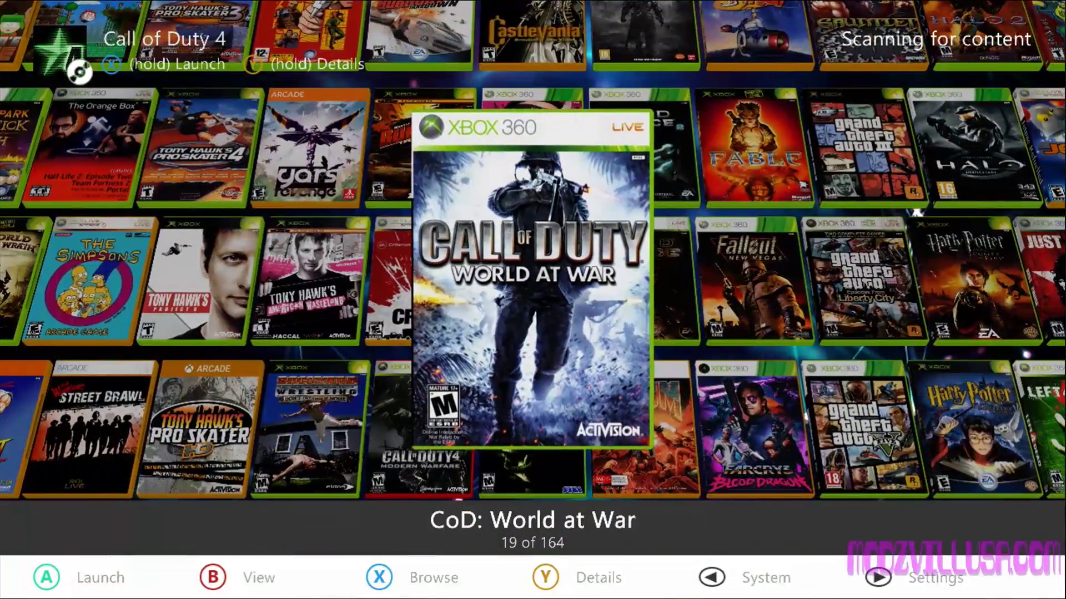
Step: Open the details of DARK SOULS in the library and list its Unity Marketplace title updates
{"action": "key", "text": "Right"}
{"action": "key", "text": "Up"}
{"action": "key", "text": "Up"}
{"action": "key", "text": "Up"}
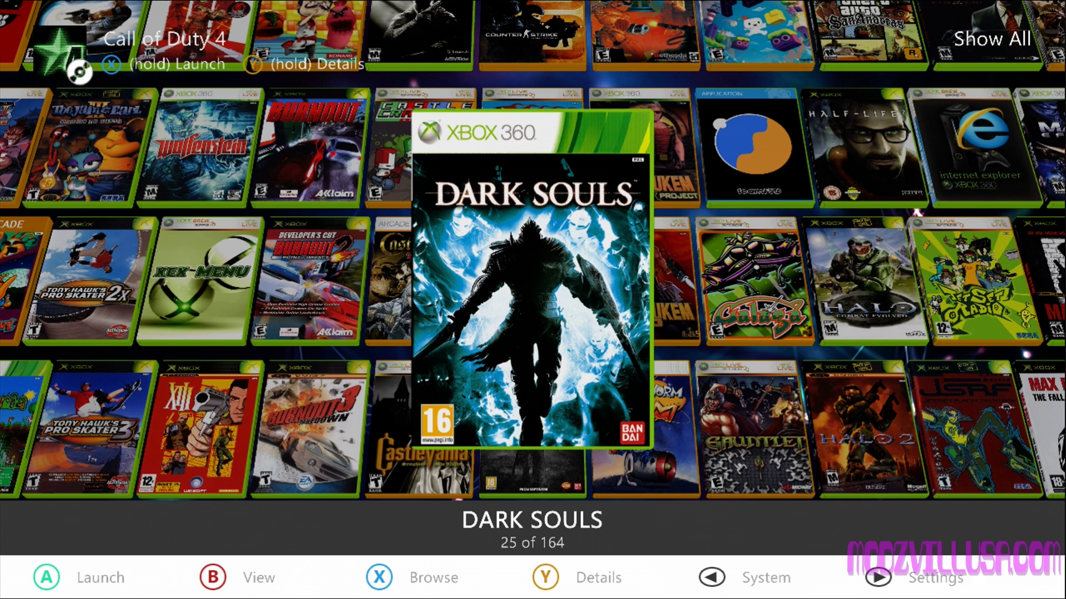
{"action": "key", "text": "y"}
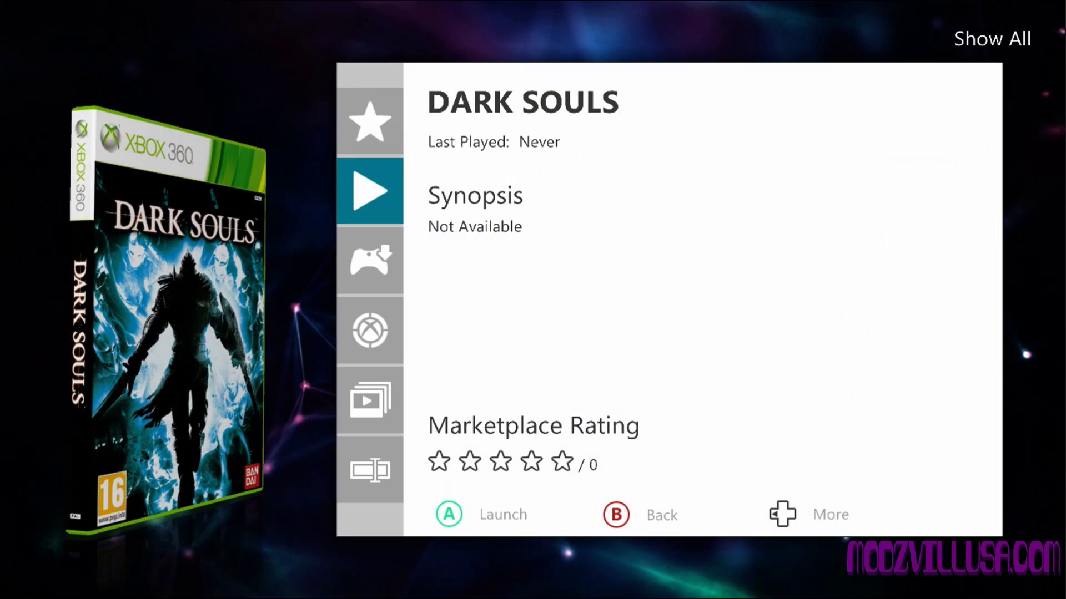
{"action": "key", "text": "Down"}
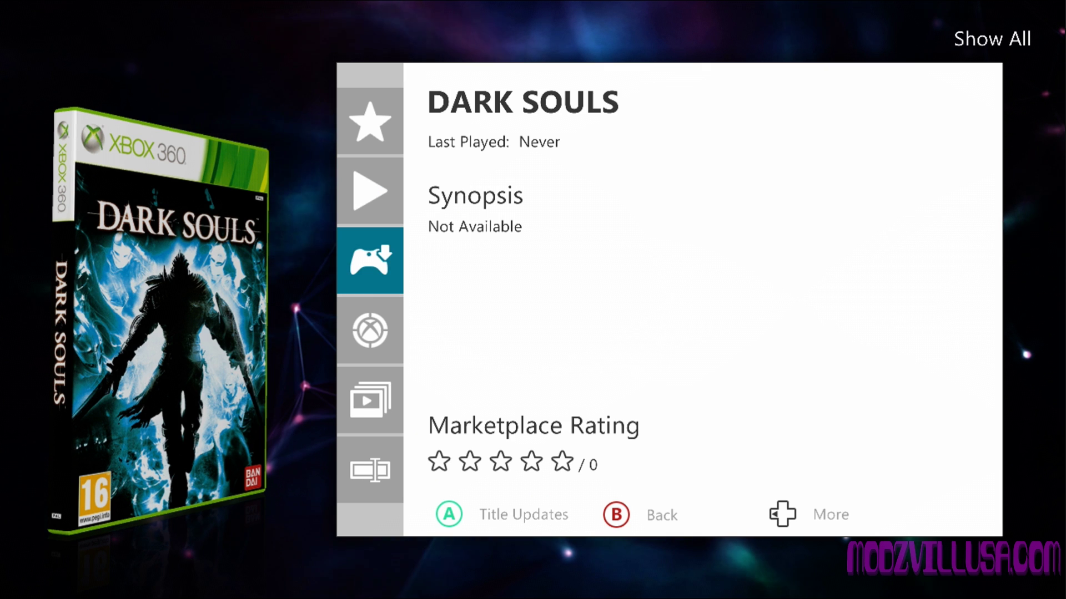
{"action": "key", "text": "Return"}
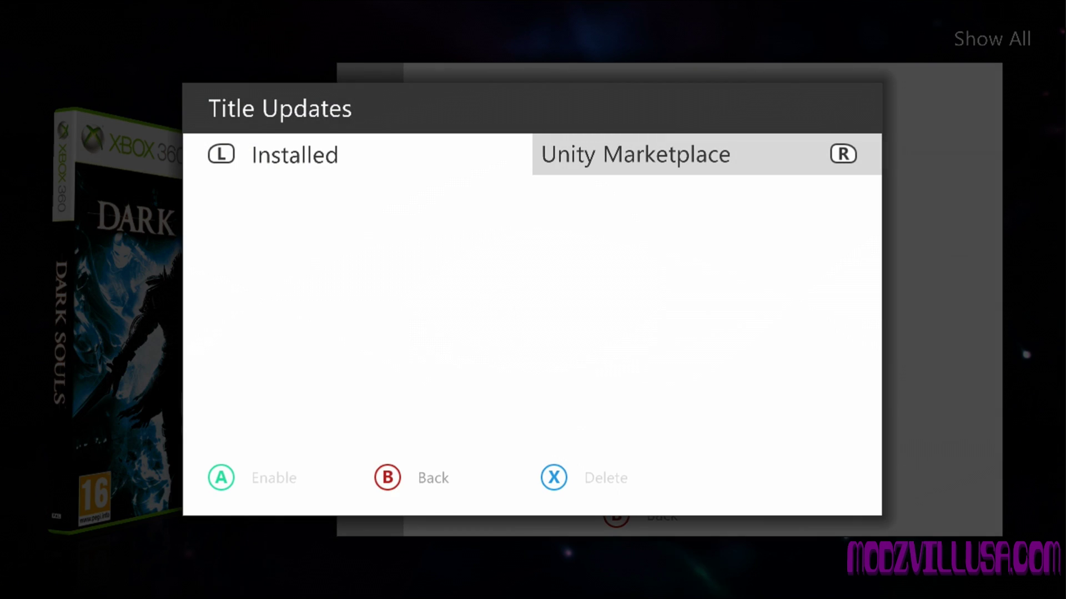
{"action": "key", "text": "Right"}
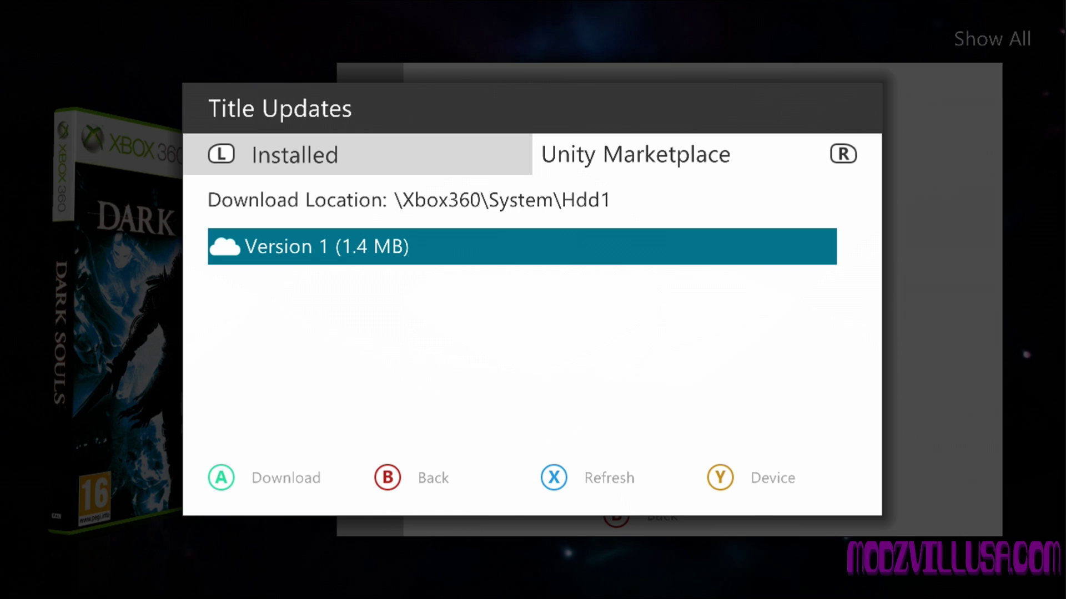
Step: Download title update Version 1 for DARK SOULS to Hdd1, enable it and return to the library
{"action": "key", "text": "Return"}
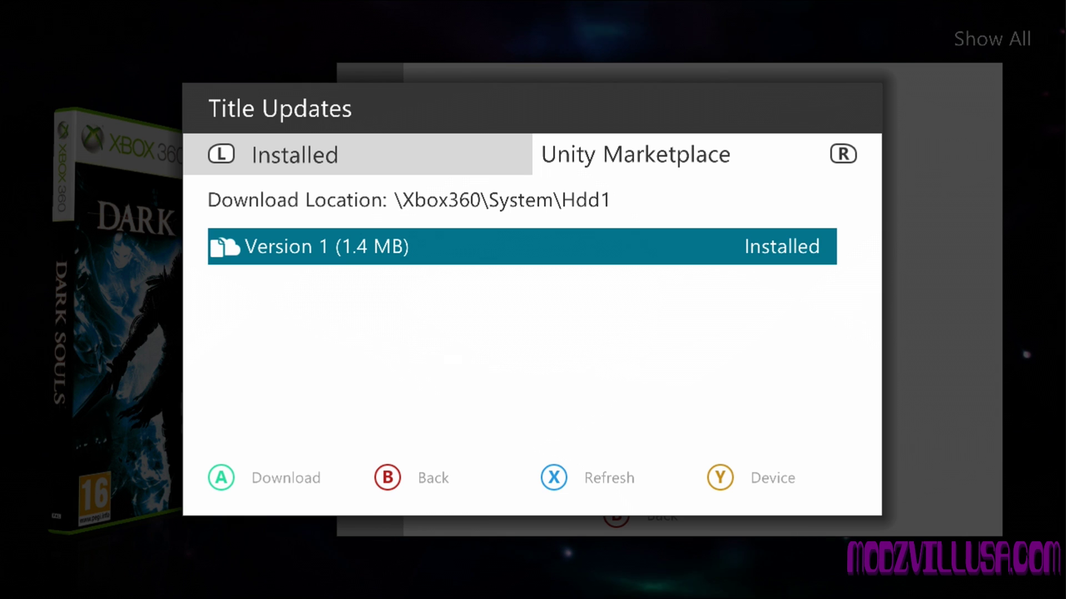
{"action": "key", "text": "Left"}
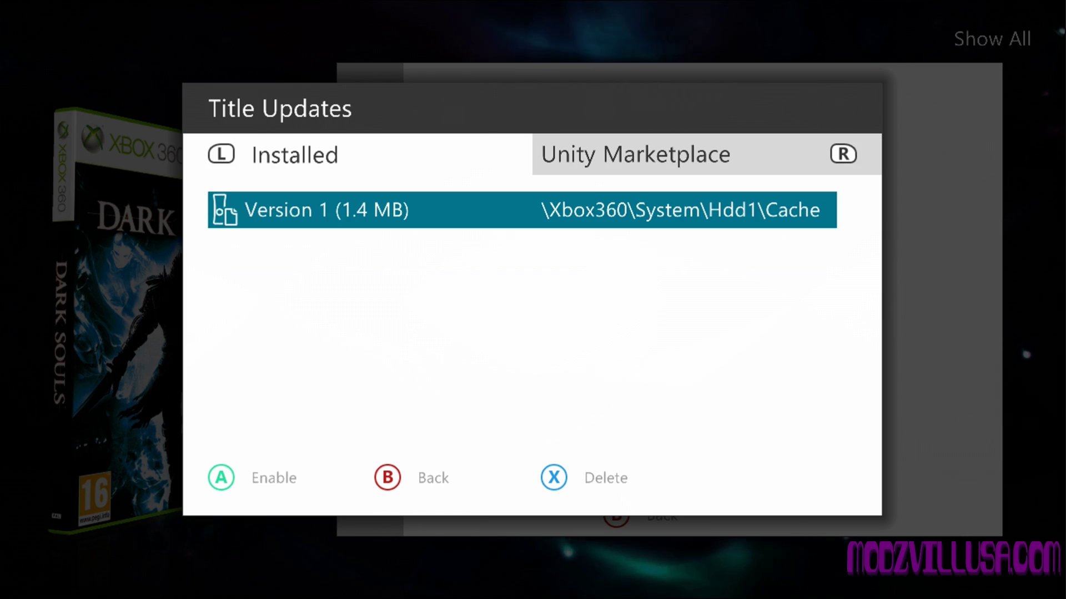
{"action": "key", "text": "Return"}
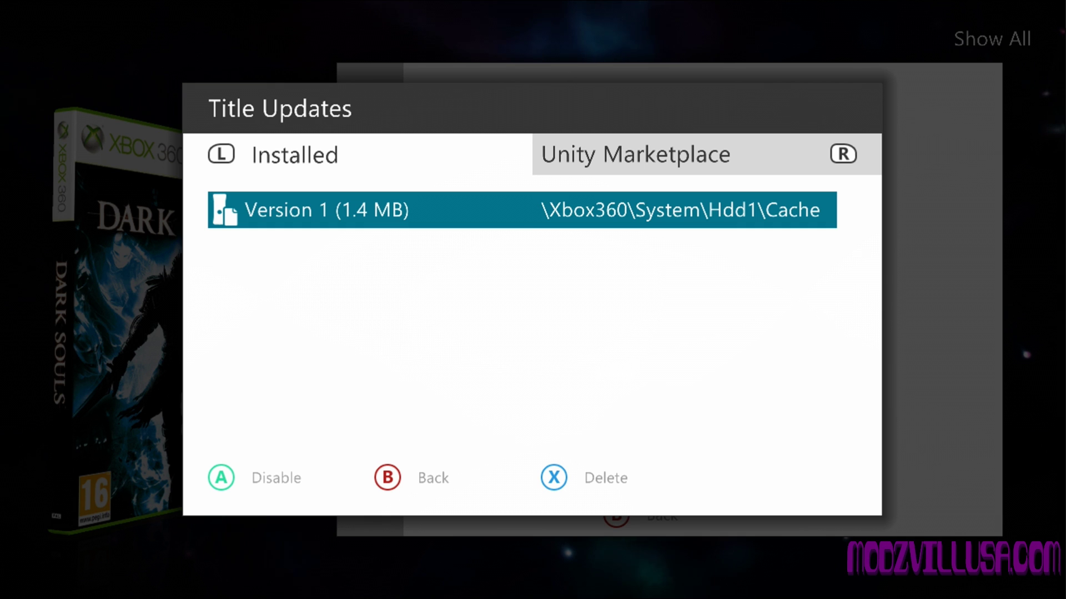
{"action": "key", "text": "Escape"}
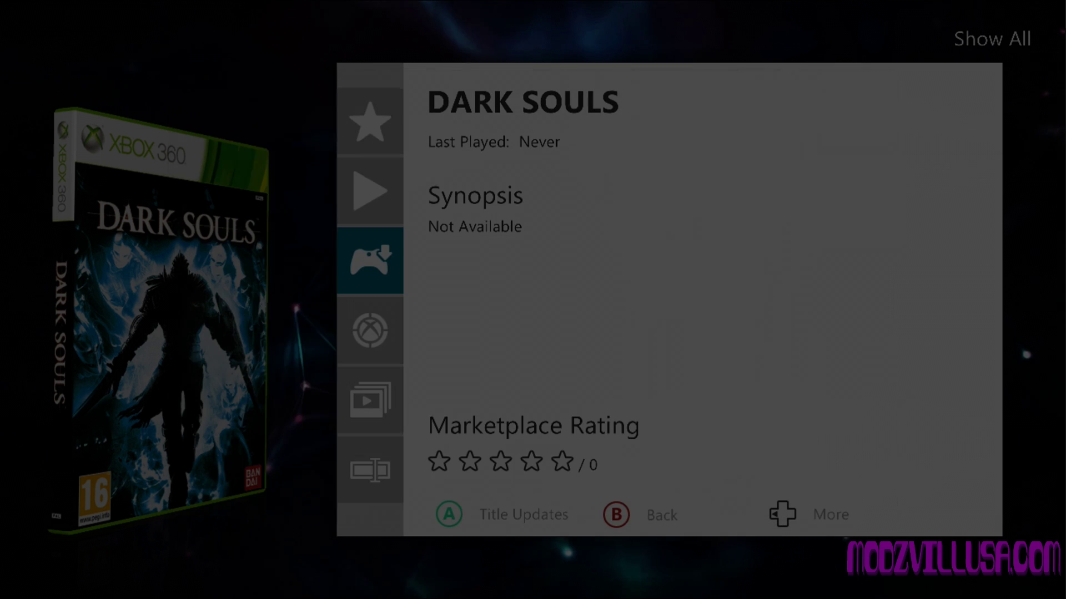
{"action": "key", "text": "Escape"}
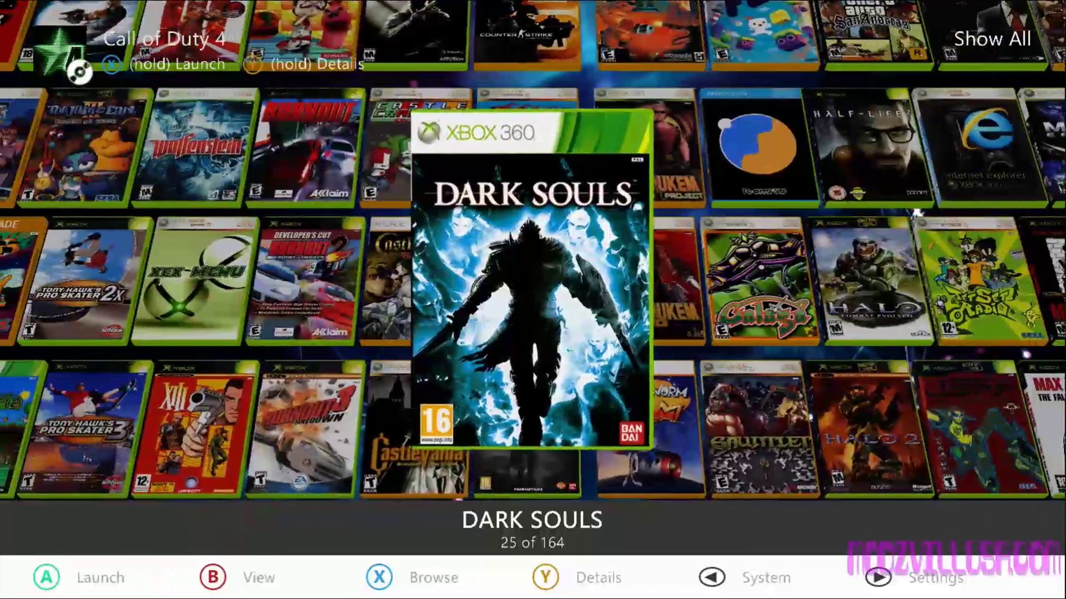
{"action": "key", "text": "Right"}
{"action": "key", "text": "Left"}
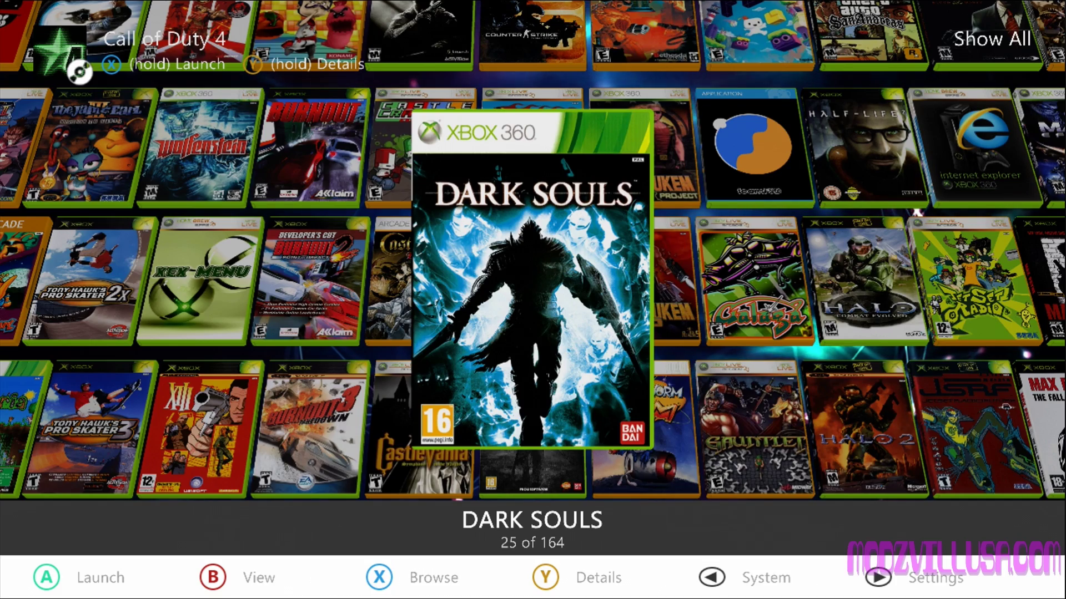
{"action": "key", "text": "Left"}
{"action": "key", "text": "Right"}
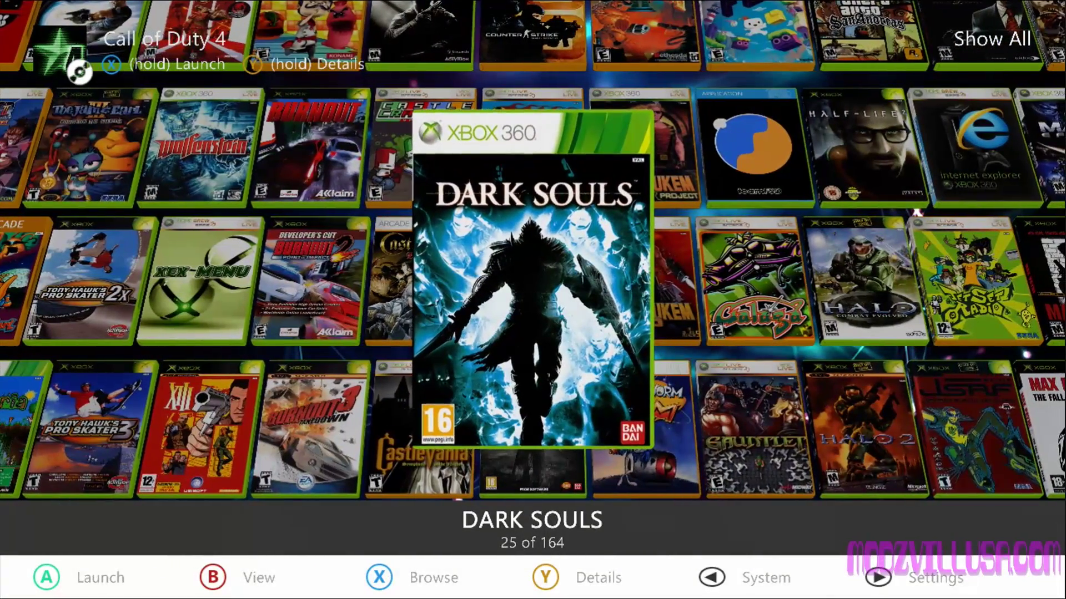